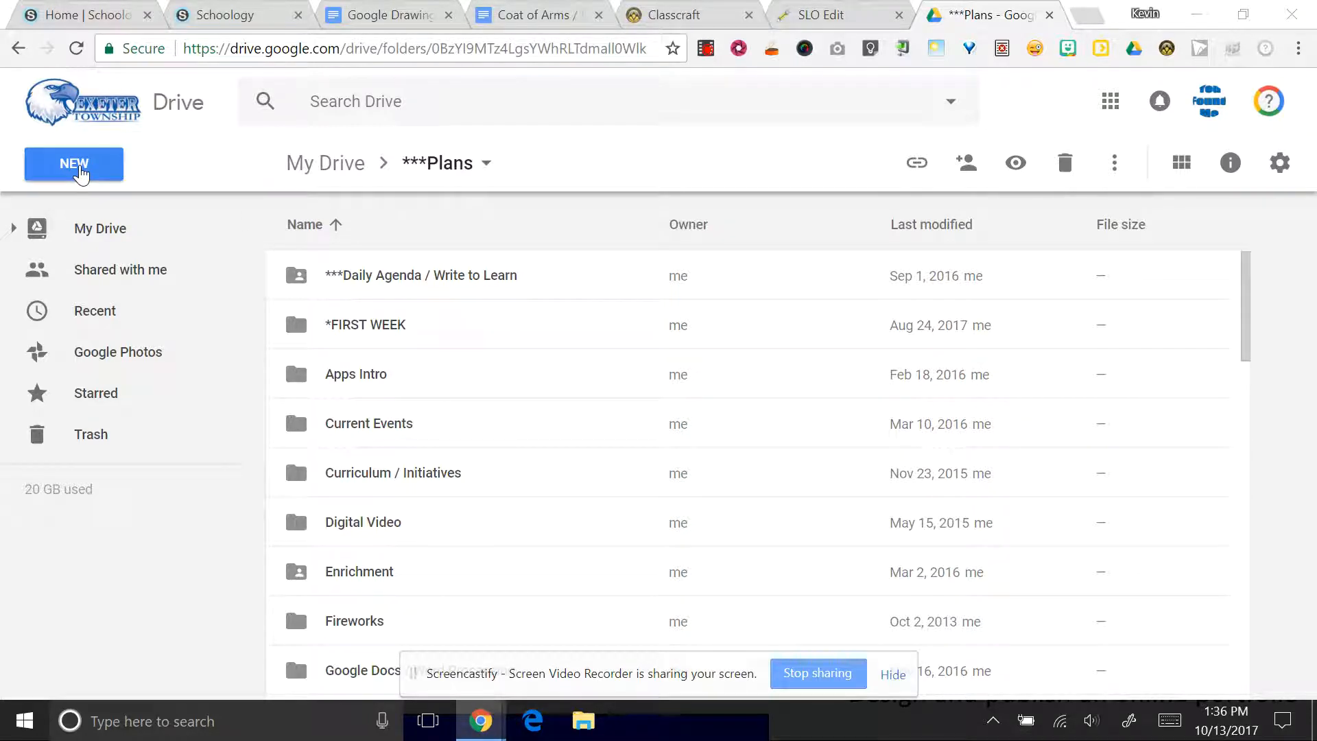
- Create a folder named Computer Apps inside the ***Plans folder and open it
left_click(79, 168)
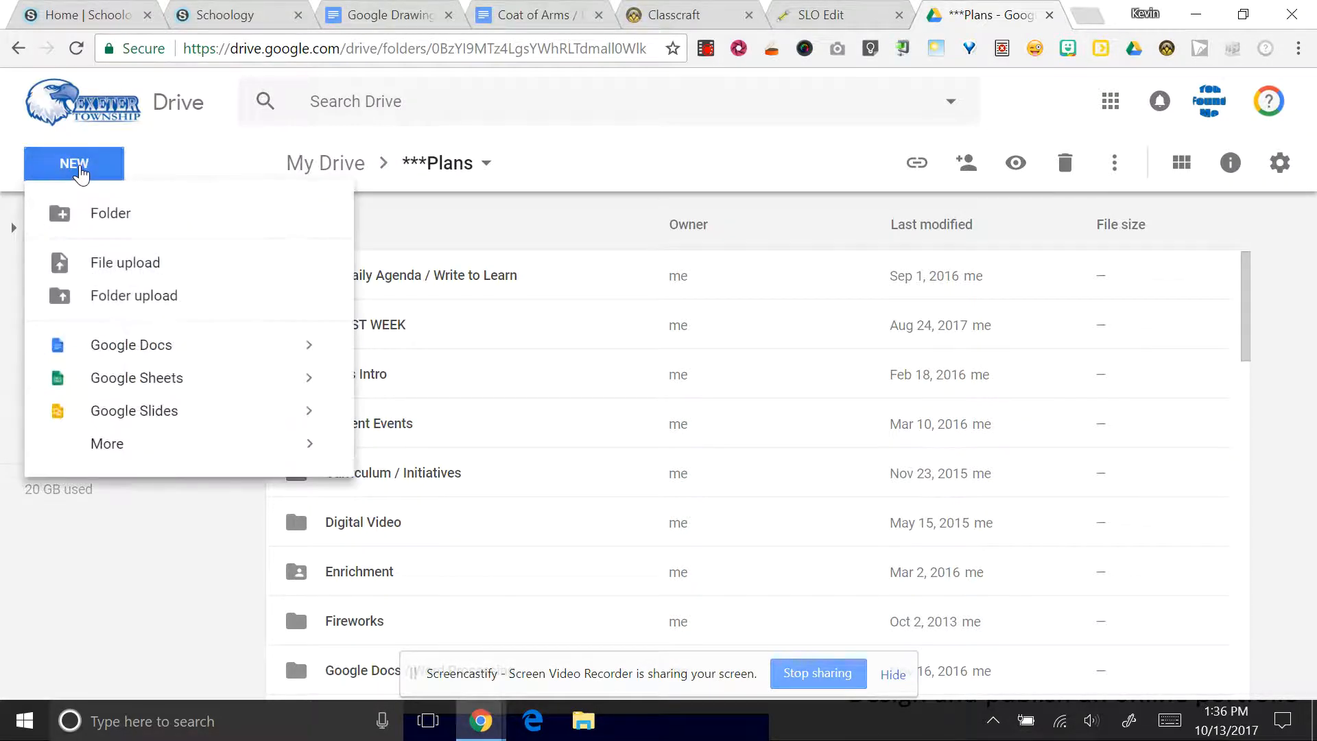
left_click(100, 212)
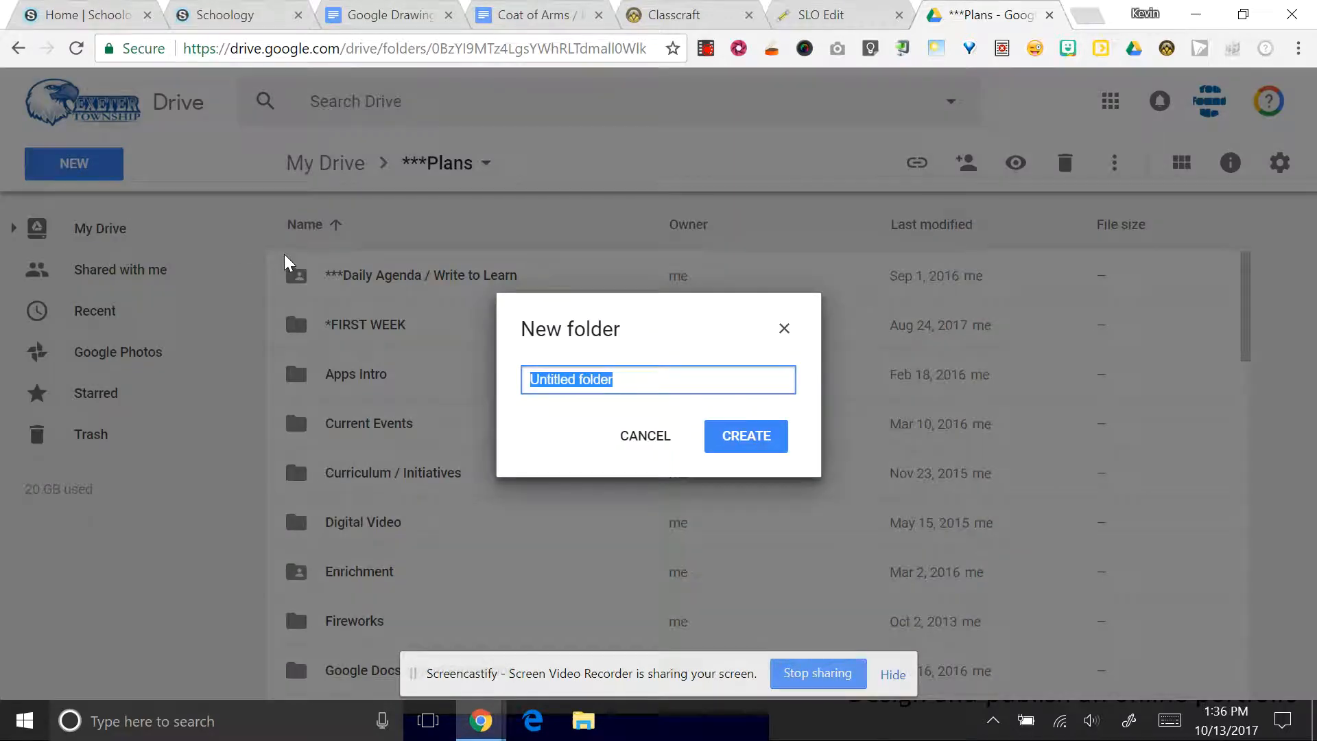
type("Computer Apps")
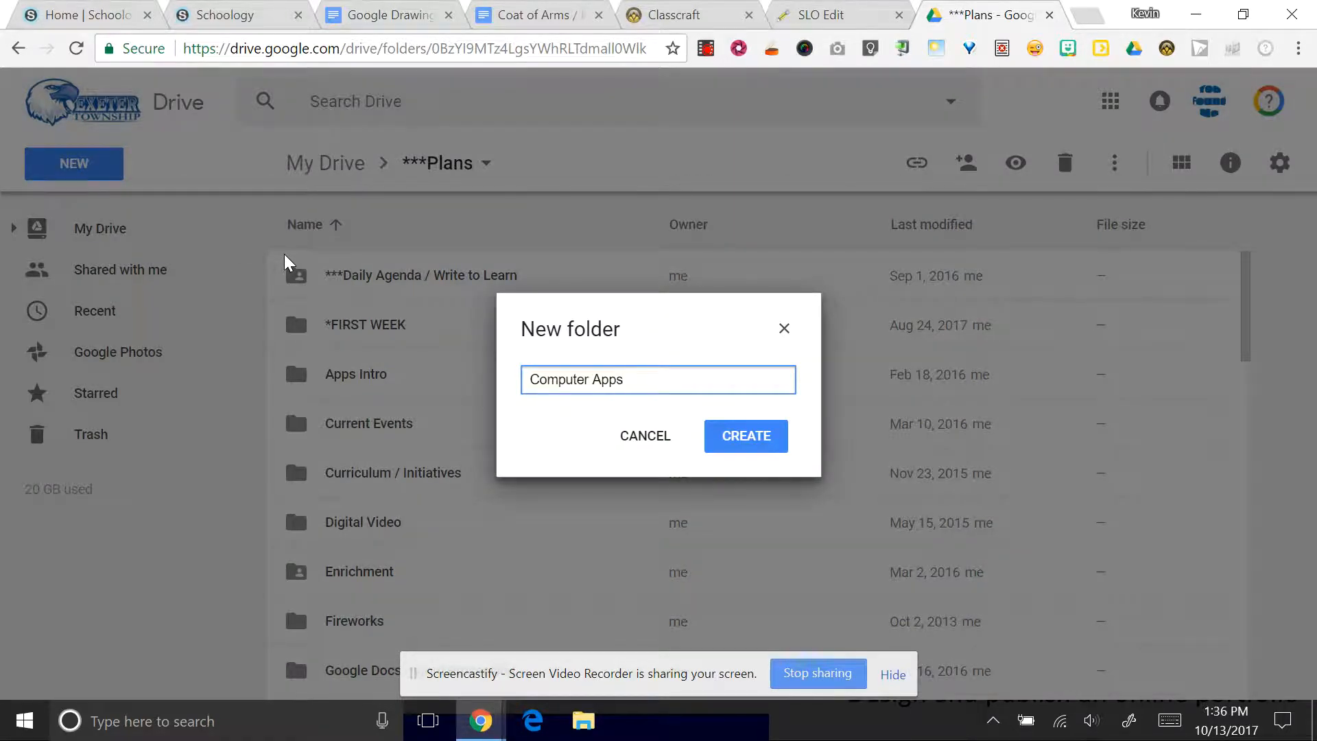
key("Return")
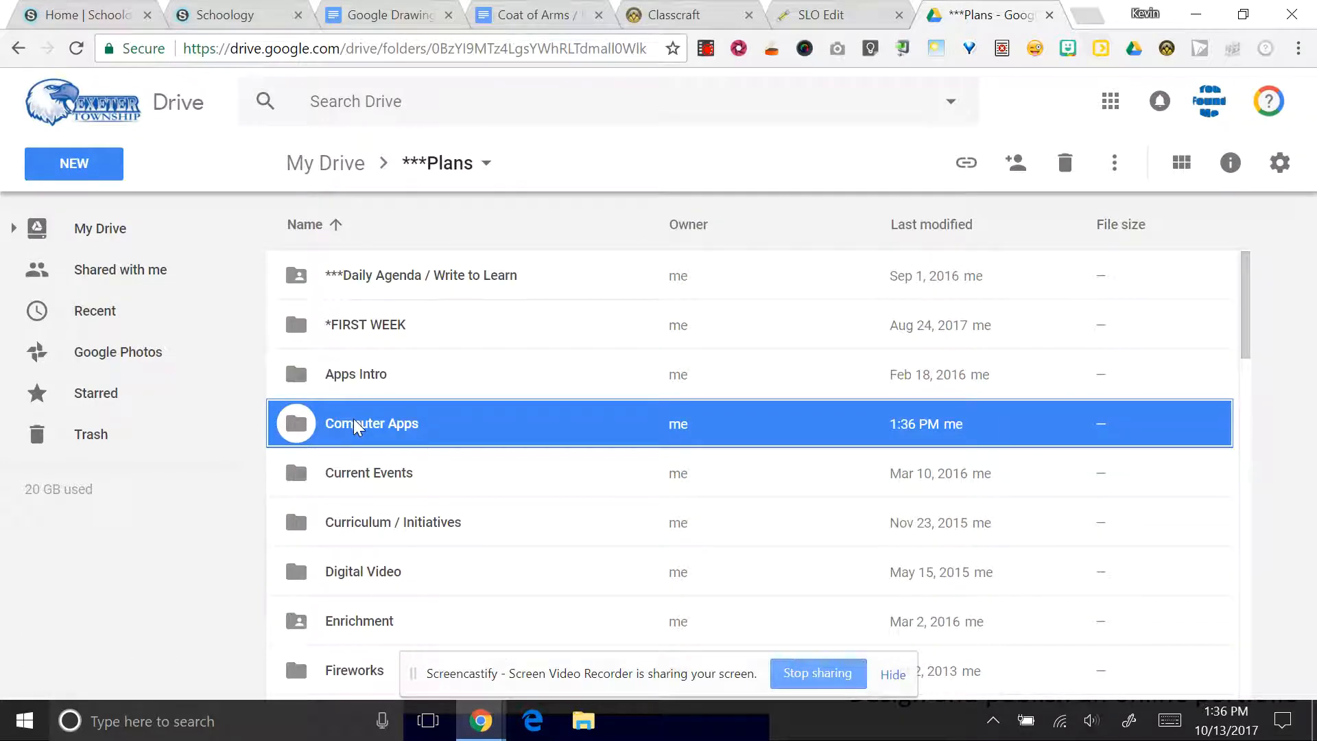
double_click(329, 423)
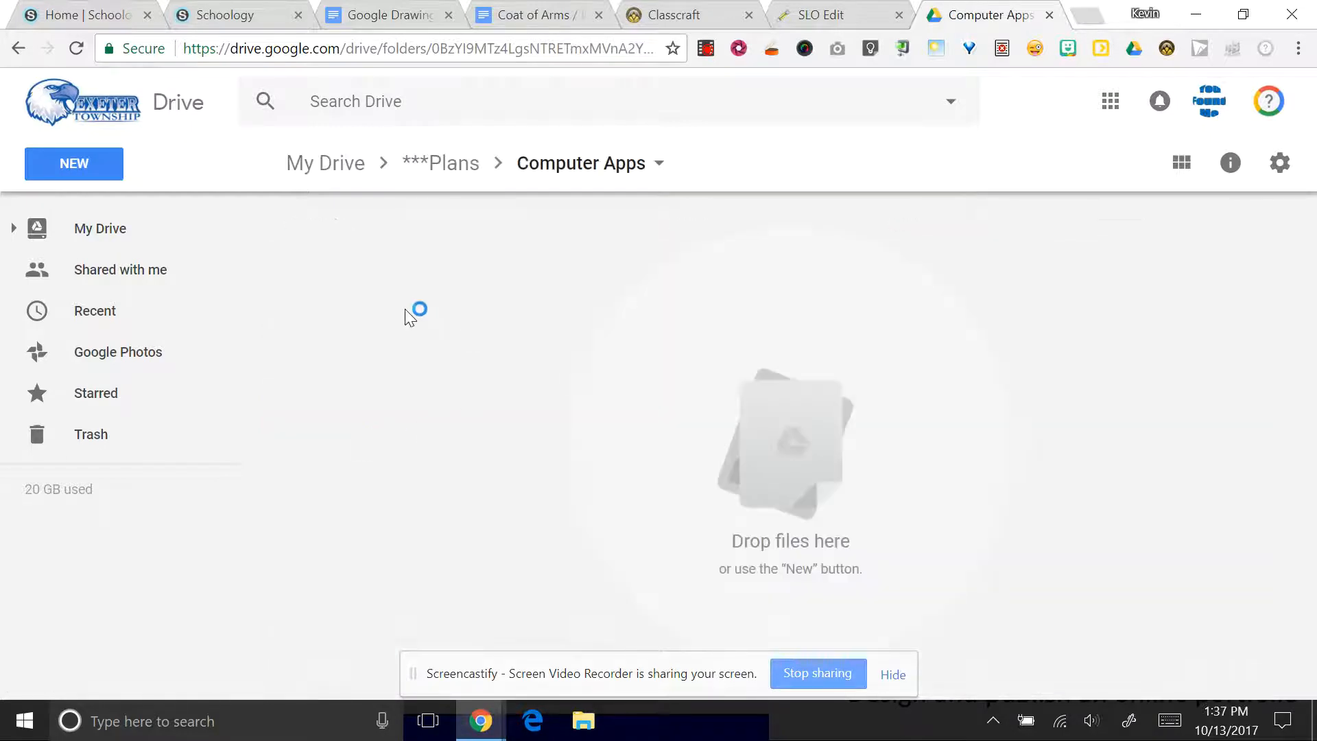
- Create a new Google Drawing in the Computer Apps folder and name it practice
left_click(89, 166)
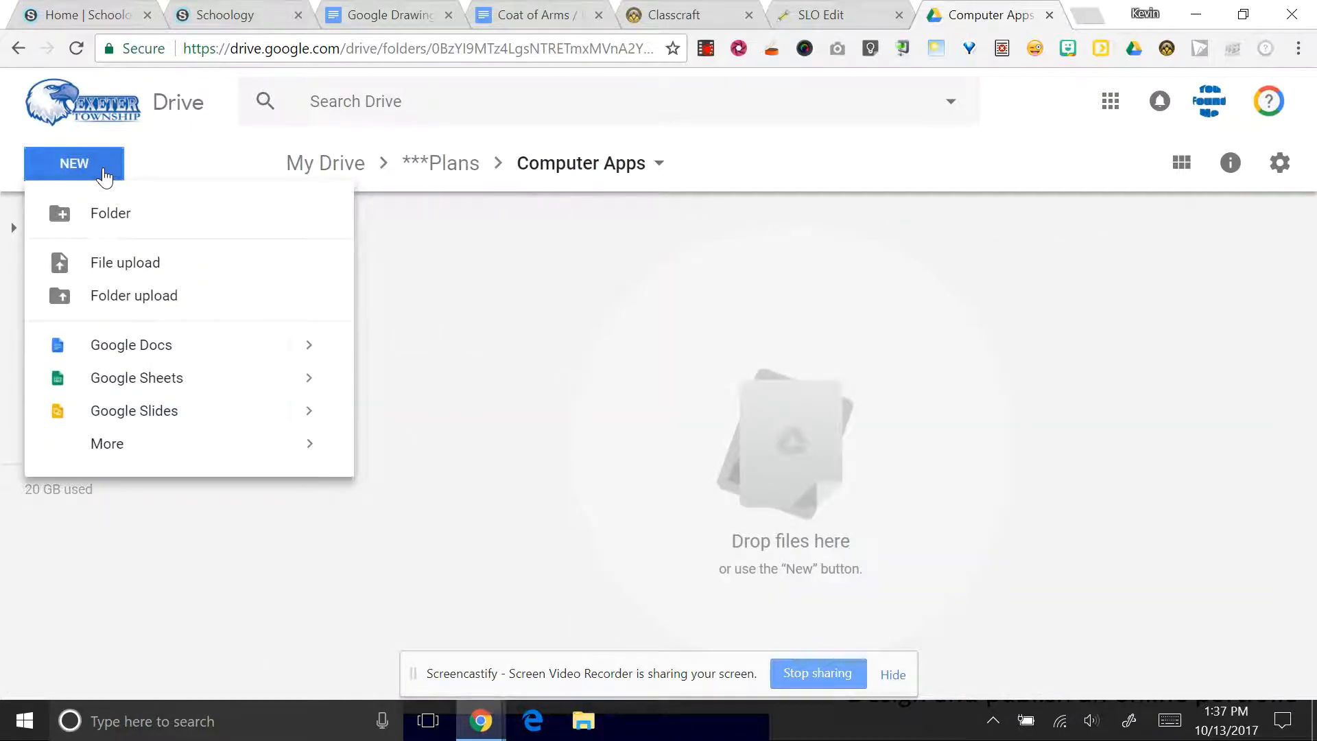
mouse_move(110, 454)
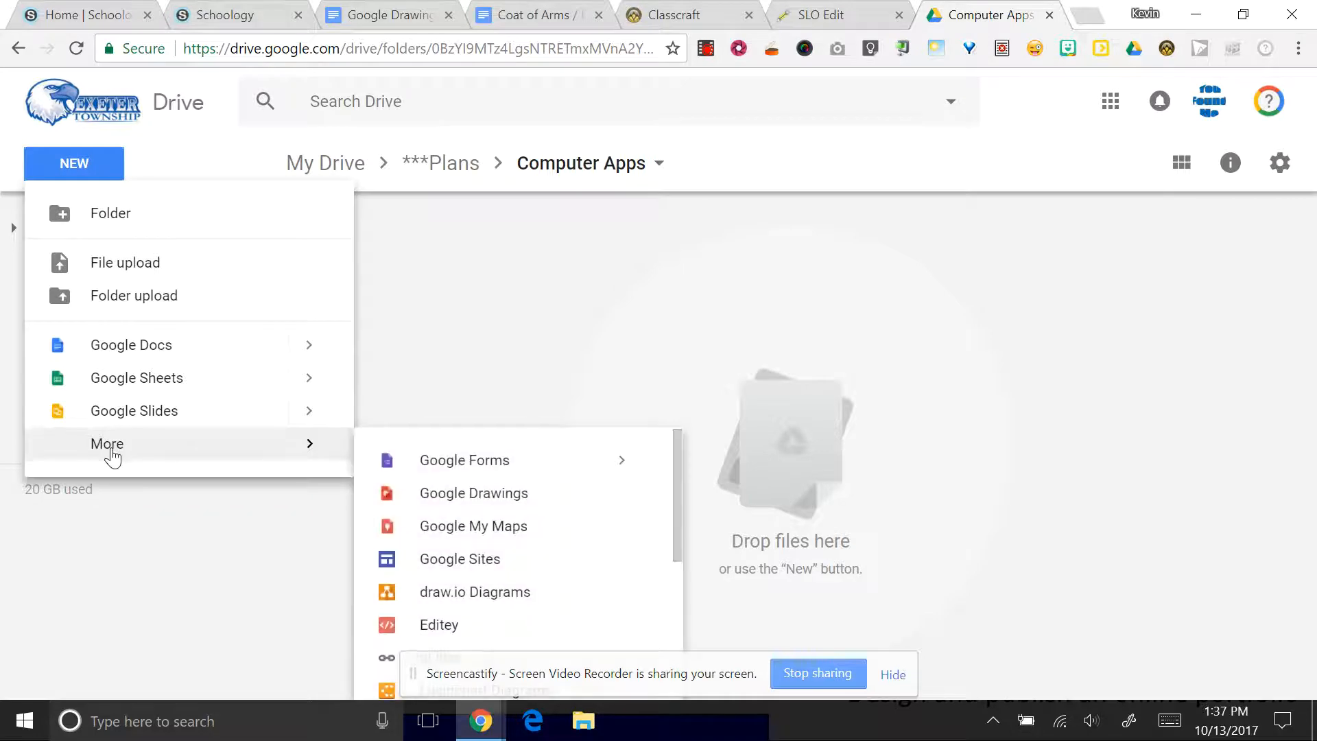
left_click(480, 504)
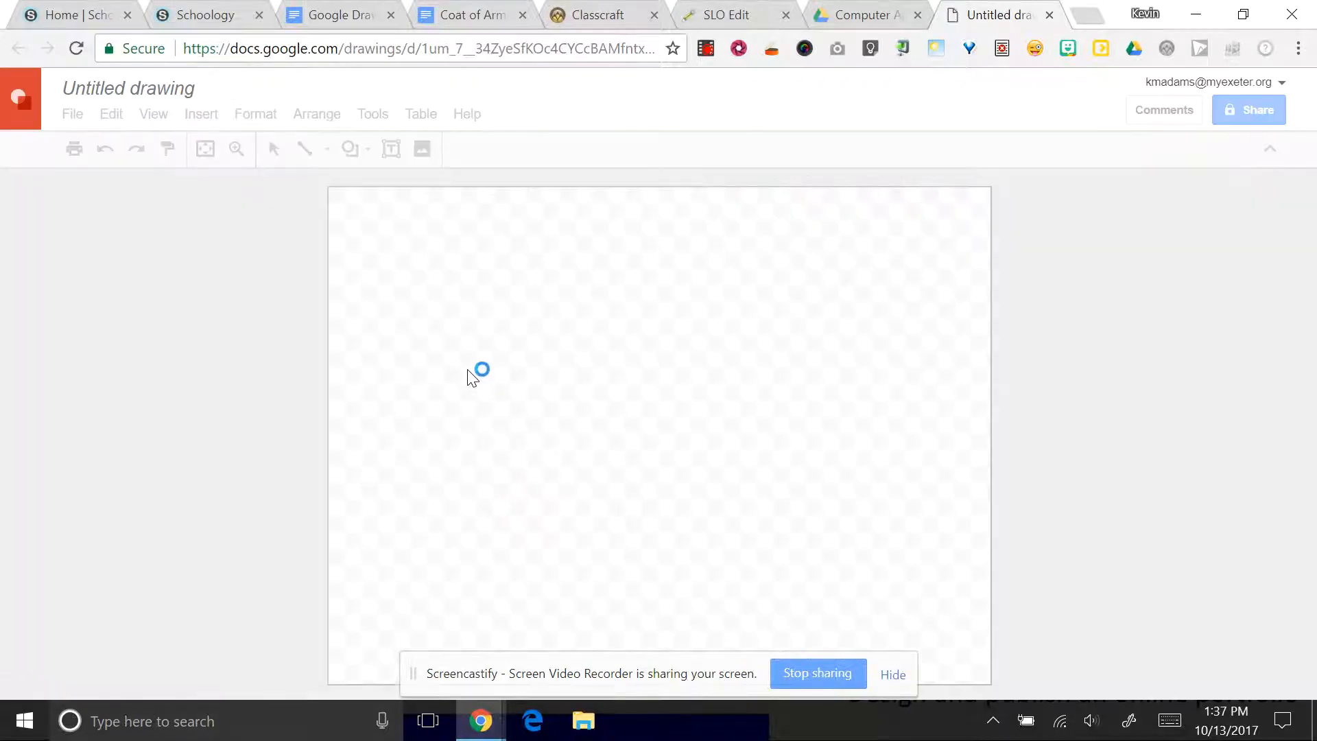
left_click(142, 90)
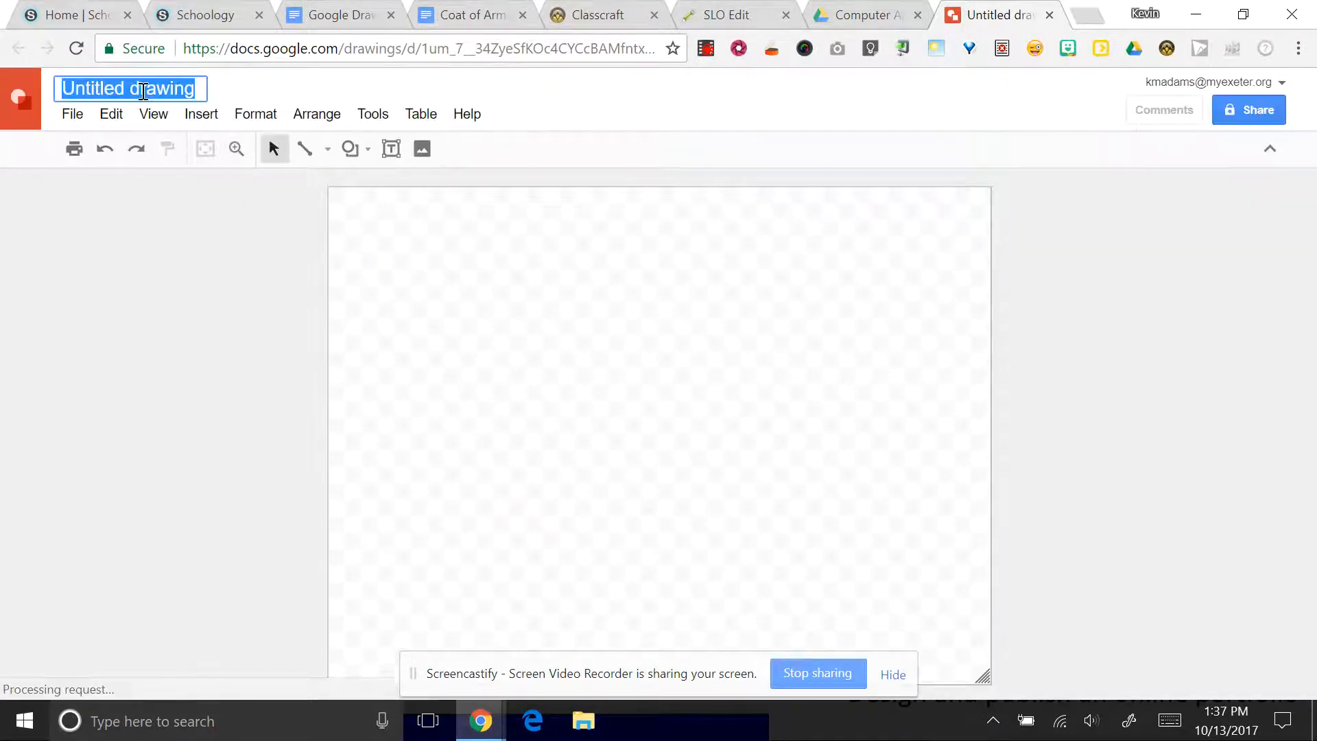
type("practice")
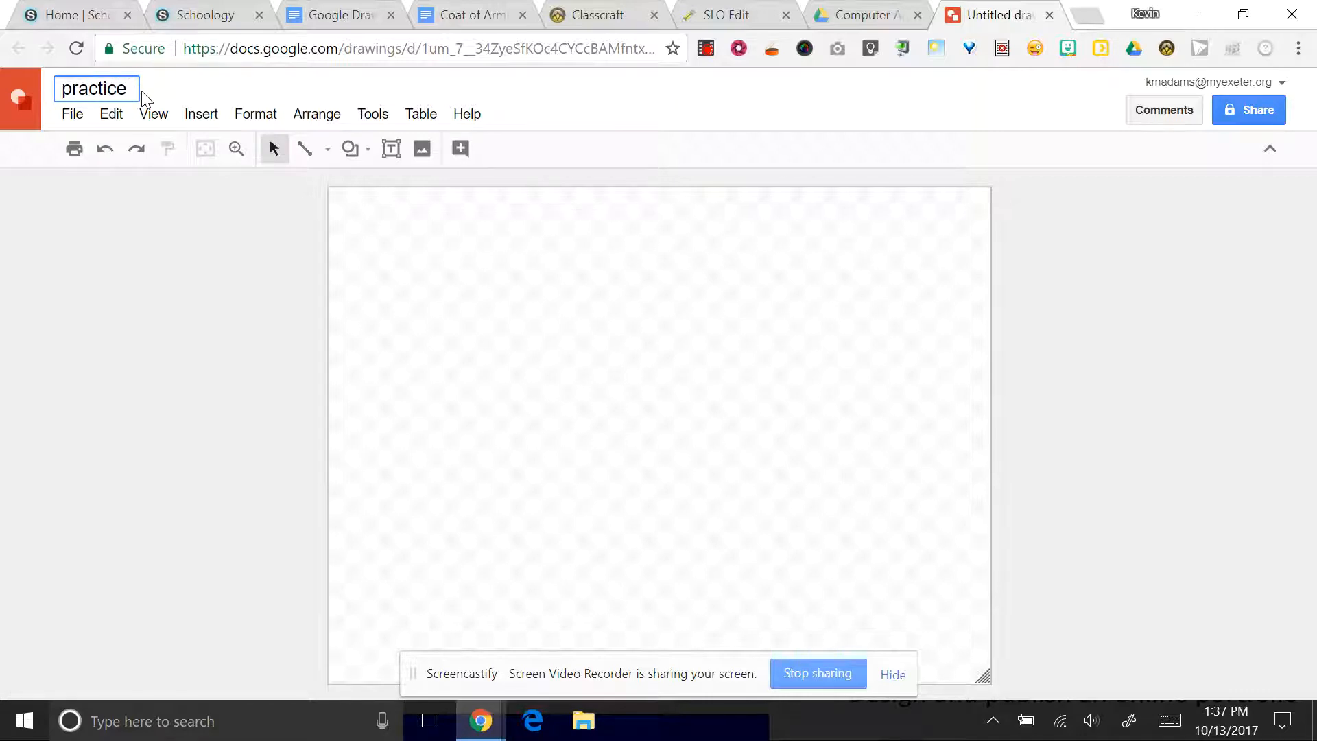
key("Return")
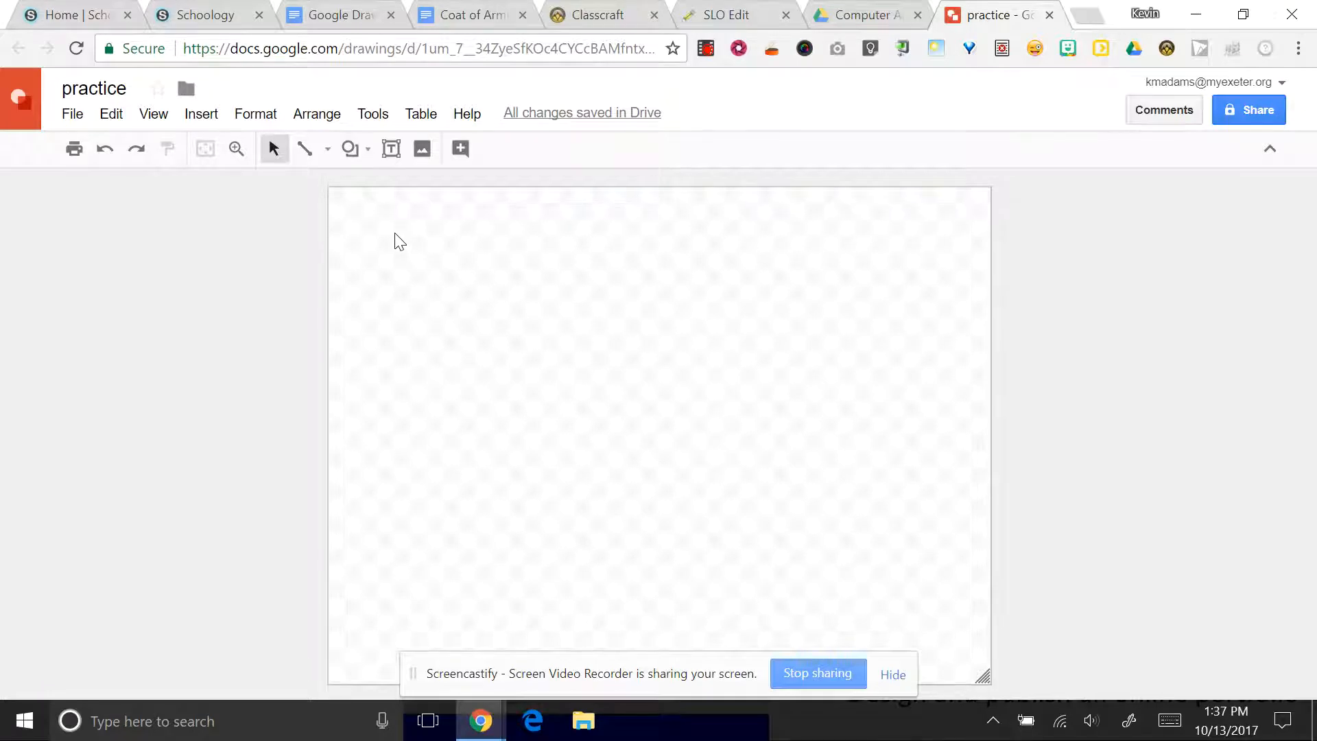
- Insert a text box in the upper-left area of the canvas containing the text "Going to type in this box"
left_click(206, 114)
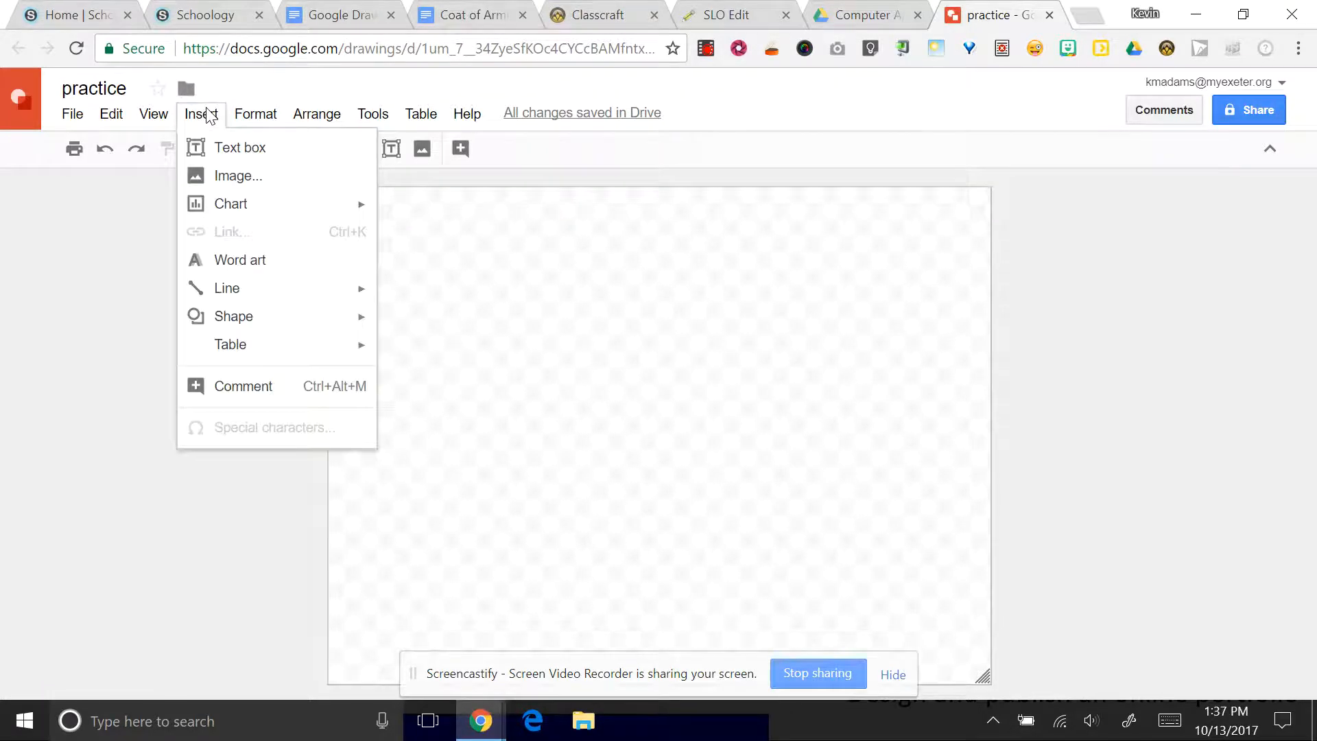
left_click(207, 113)
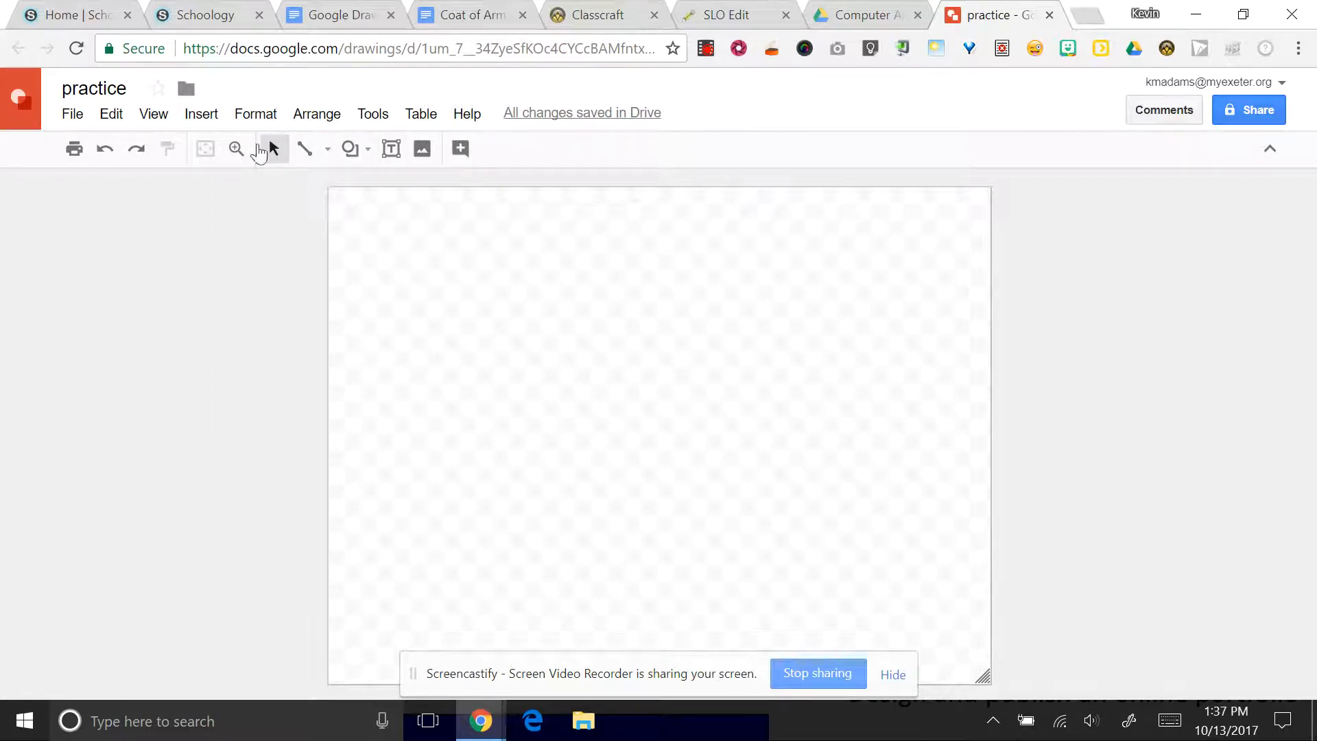
left_click(214, 124)
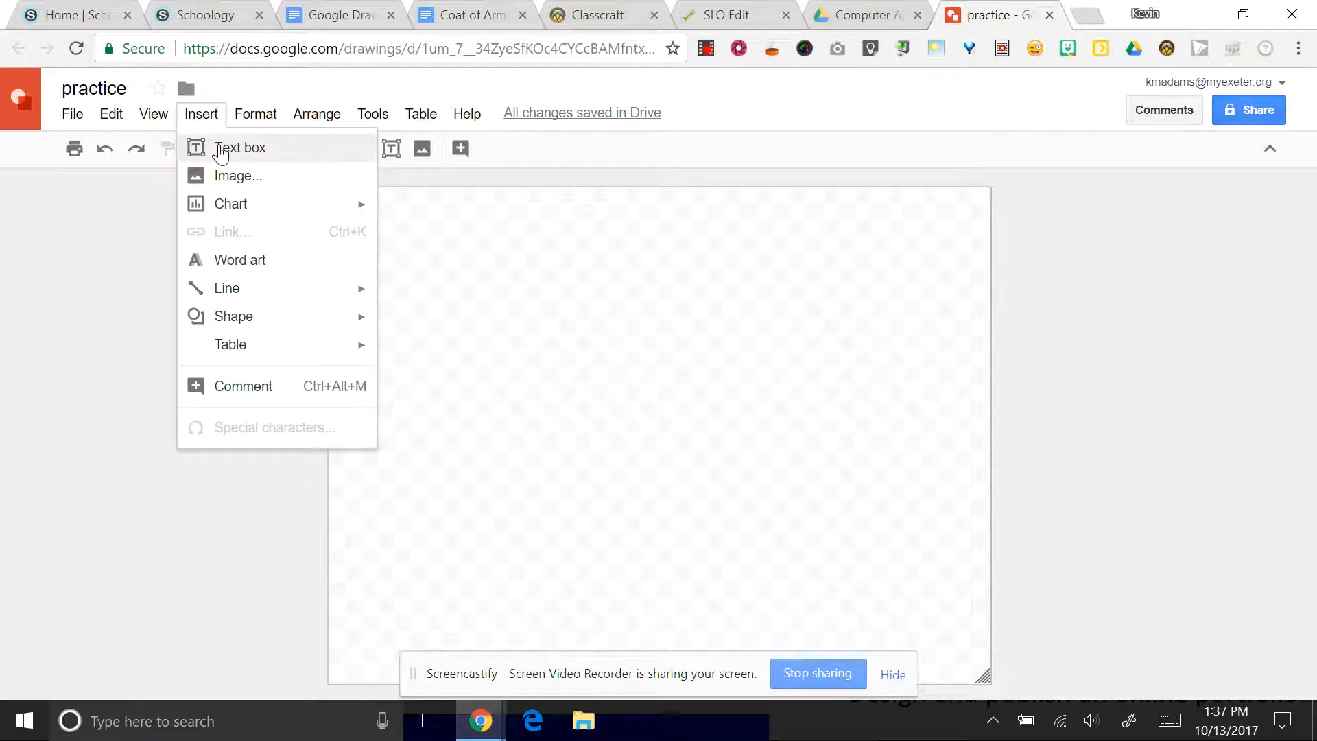
left_click(220, 154)
left_click_drag(362, 217, 614, 348)
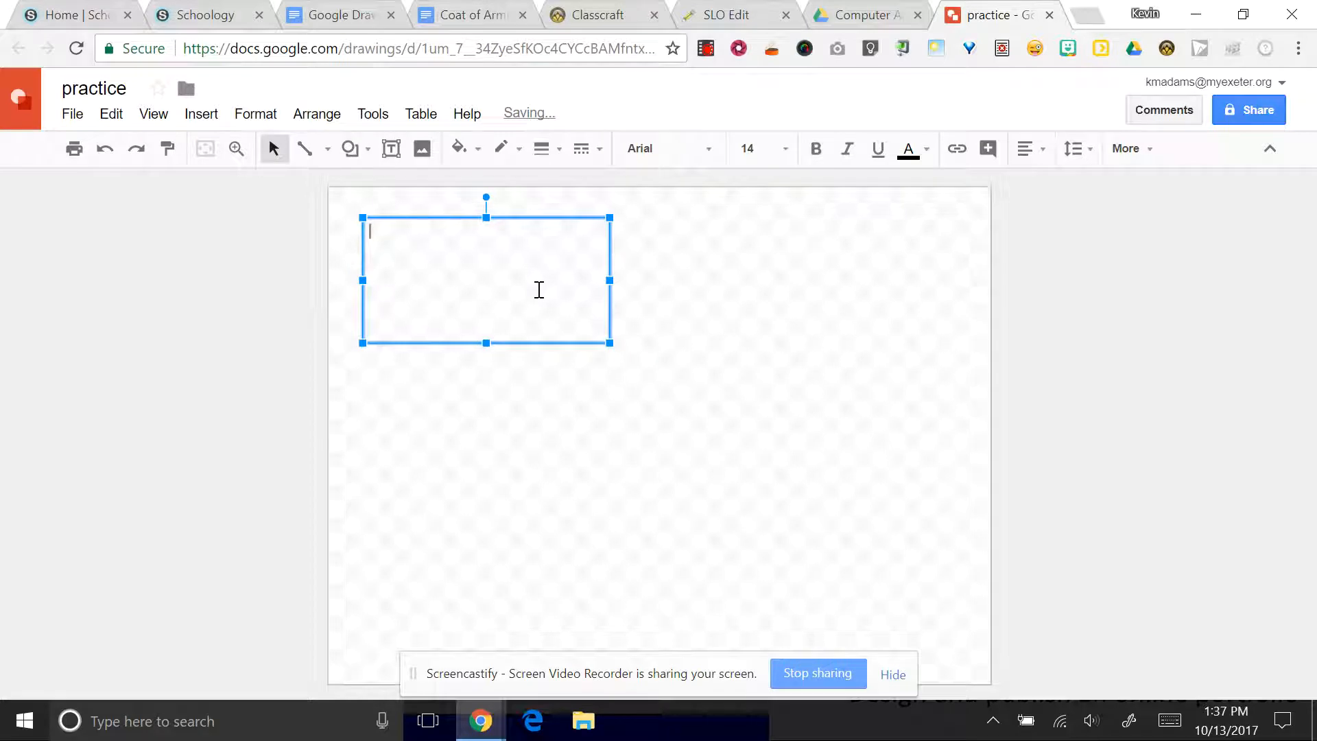
left_click(677, 152)
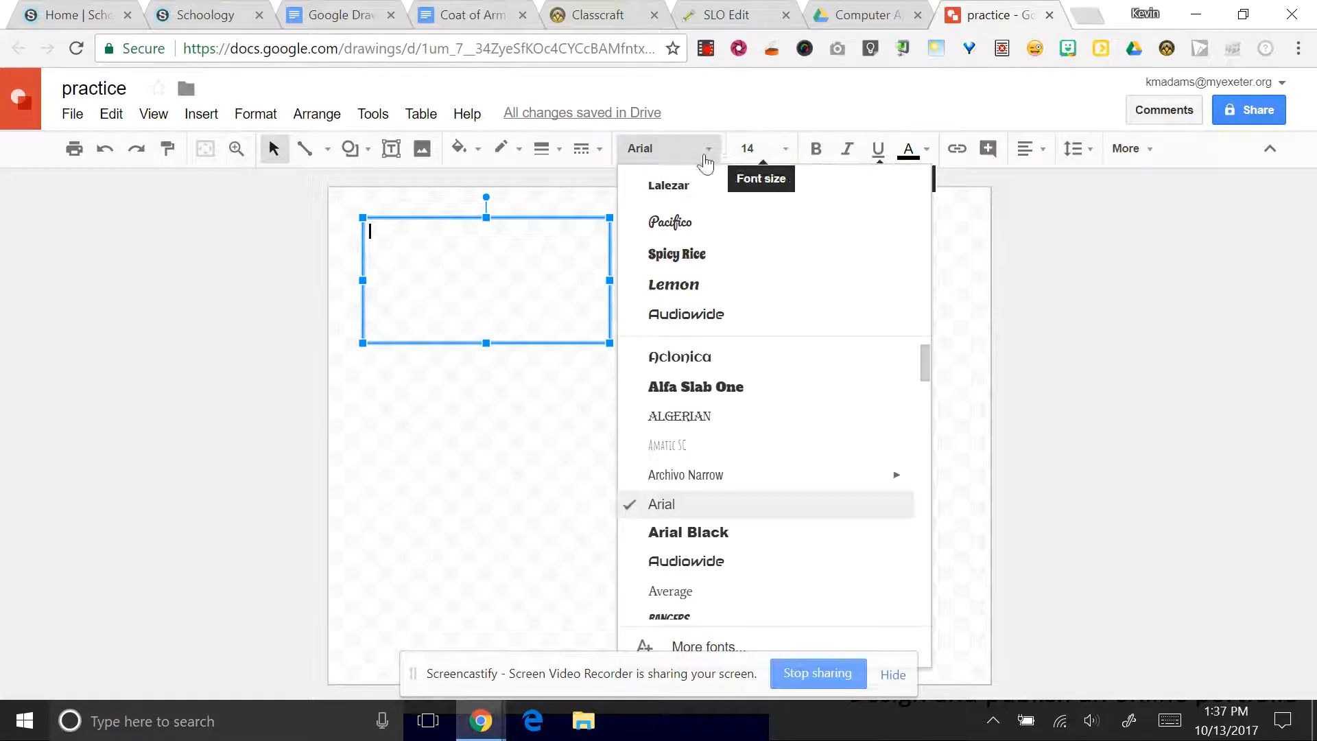
left_click(418, 262)
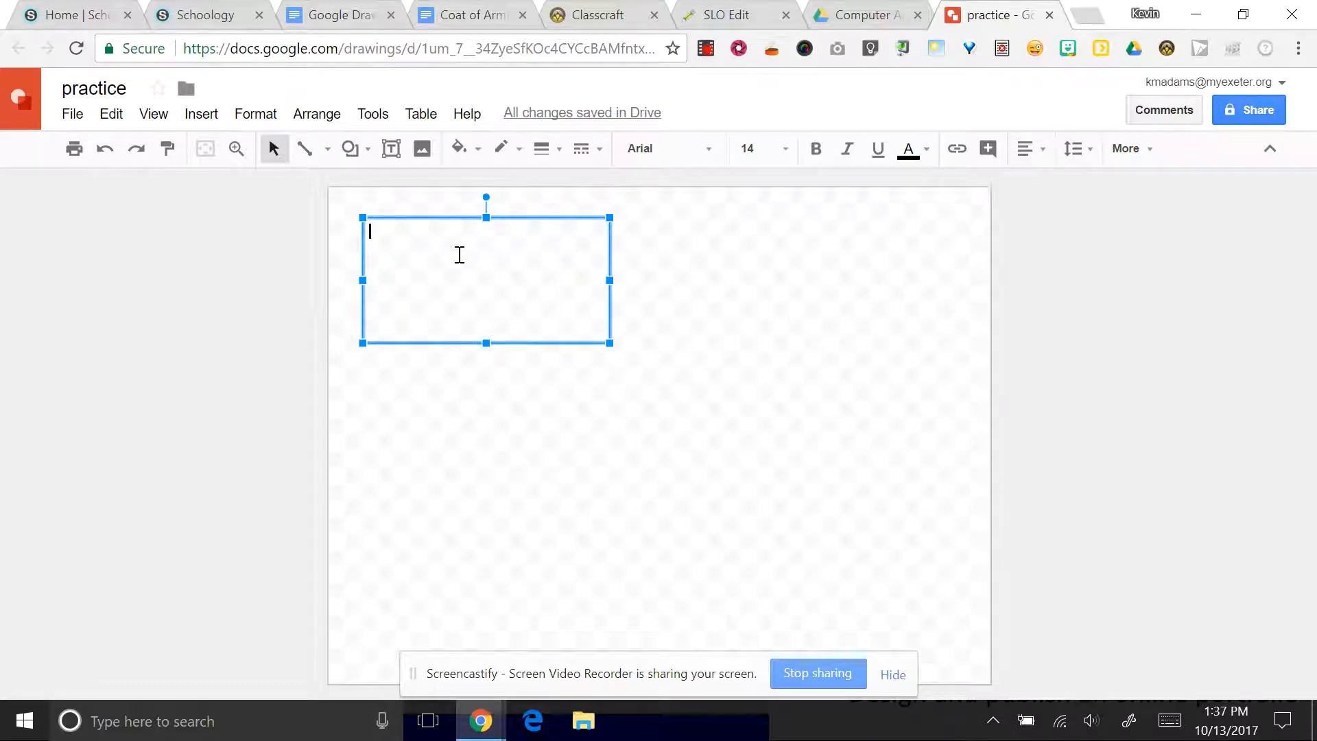
type("Going to type in this box")
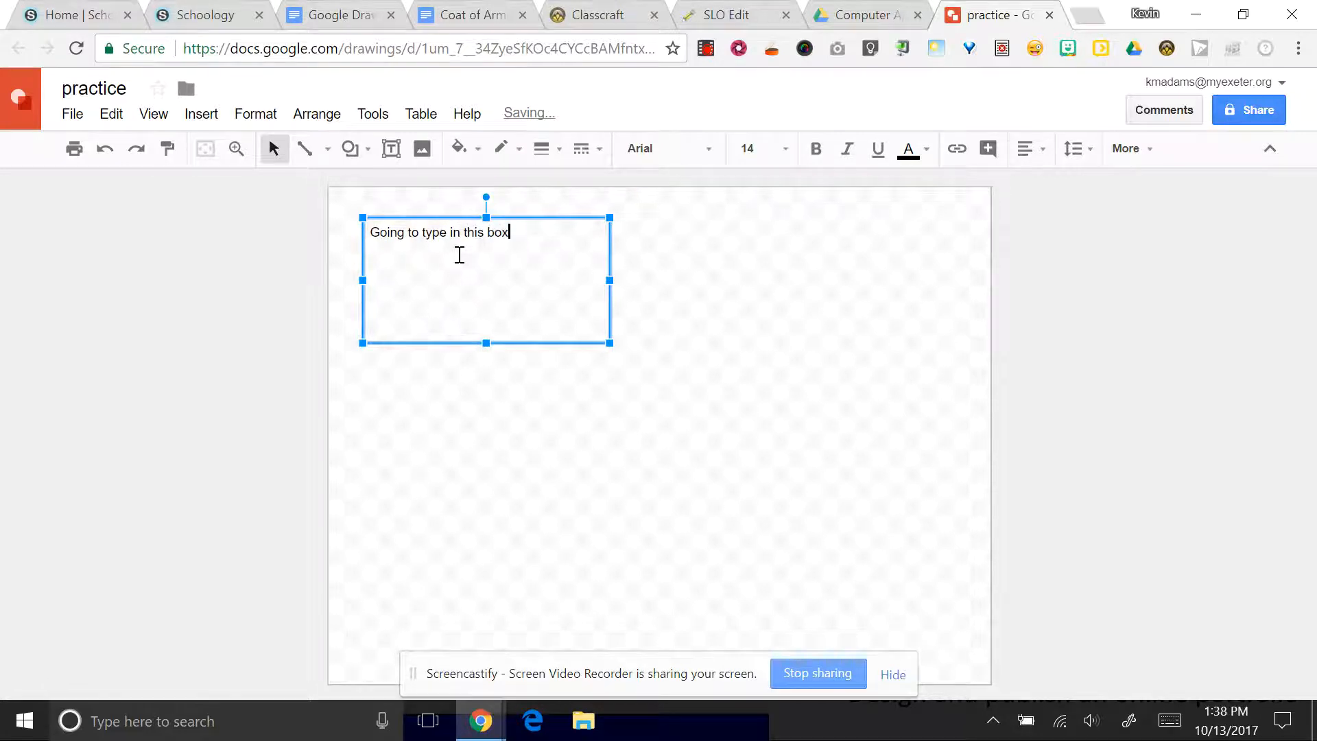
- Format all the text in the text box with the Aclonica font at size 15
key("ctrl+a")
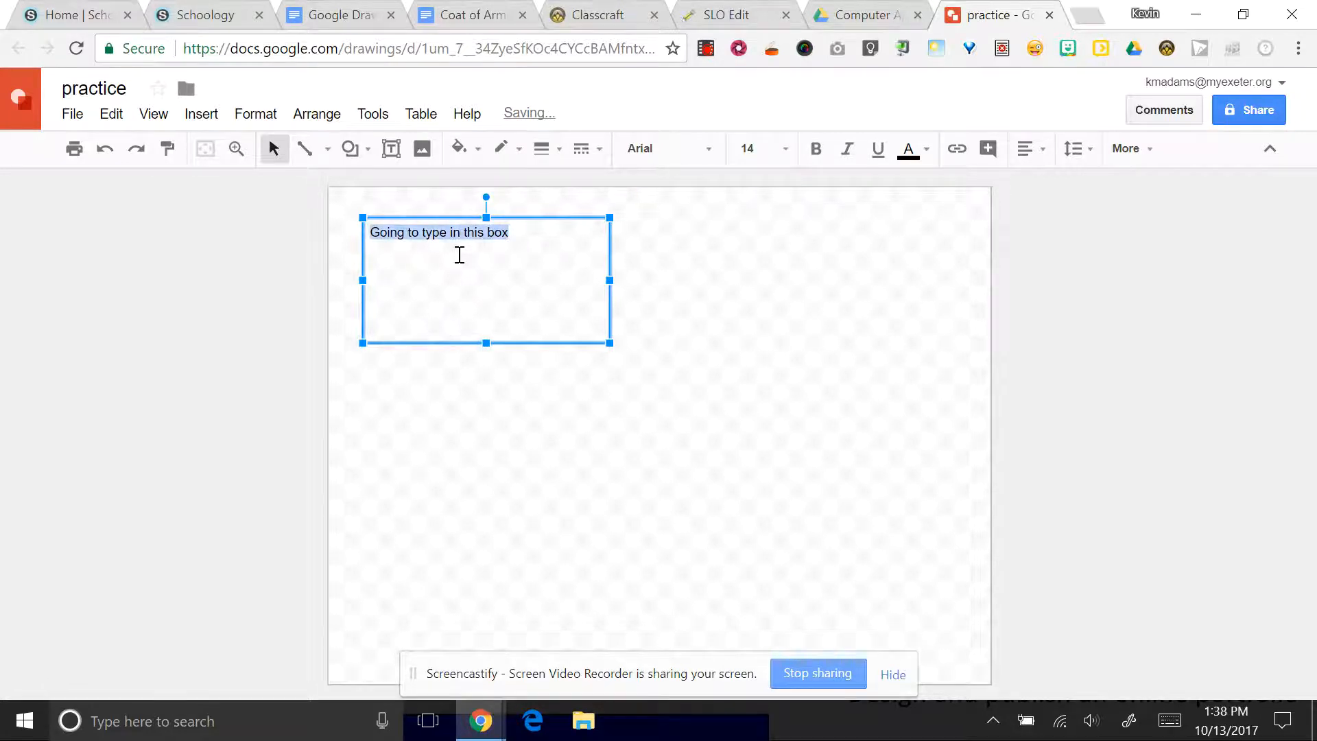
left_click(679, 151)
left_click(742, 362)
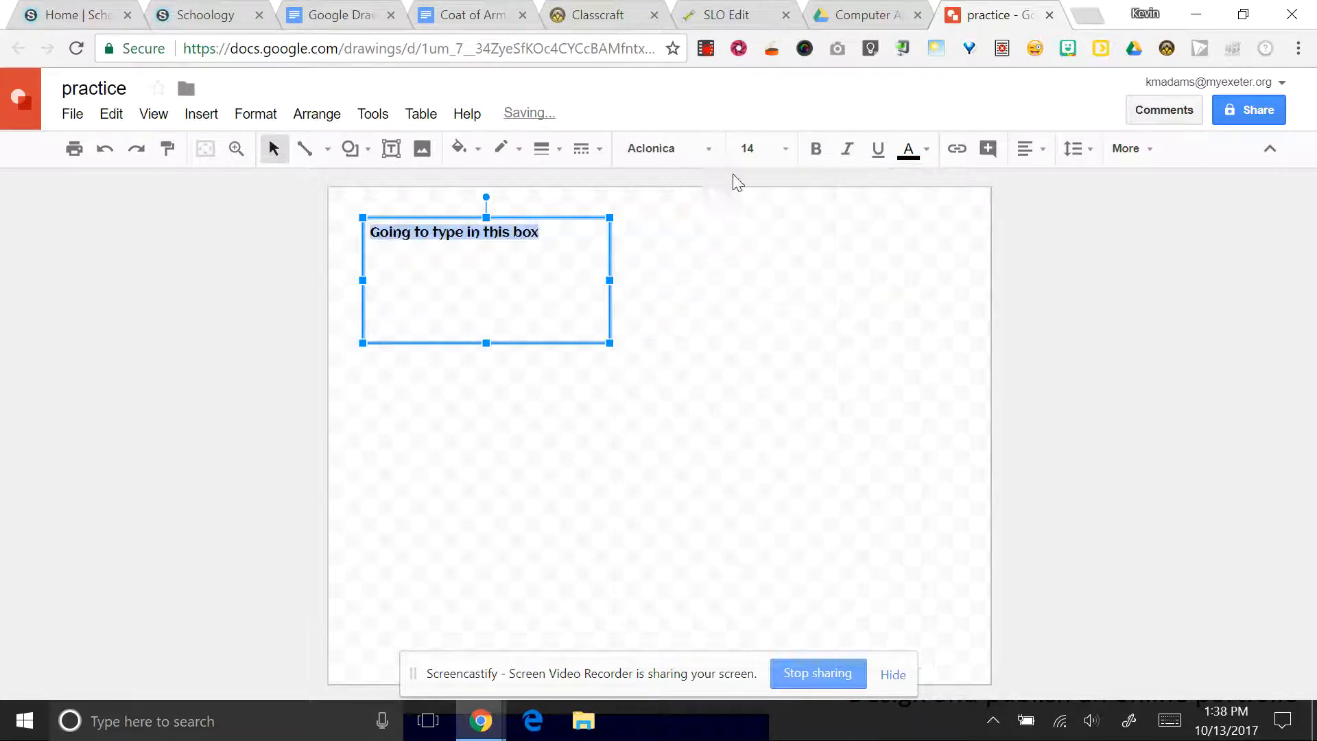
key("ctrl+shift+period")
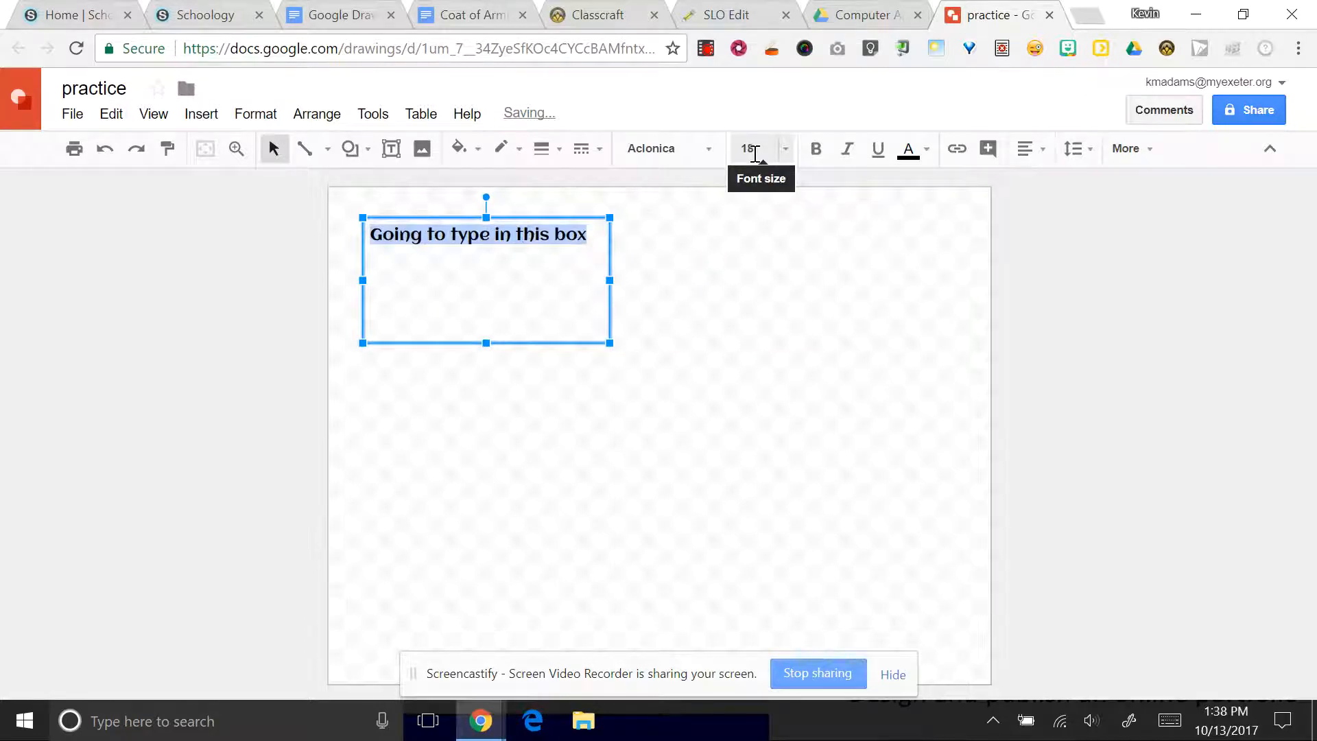
key("ctrl+shift+comma")
key("ctrl+shift+comma")
key("ctrl+shift+comma")
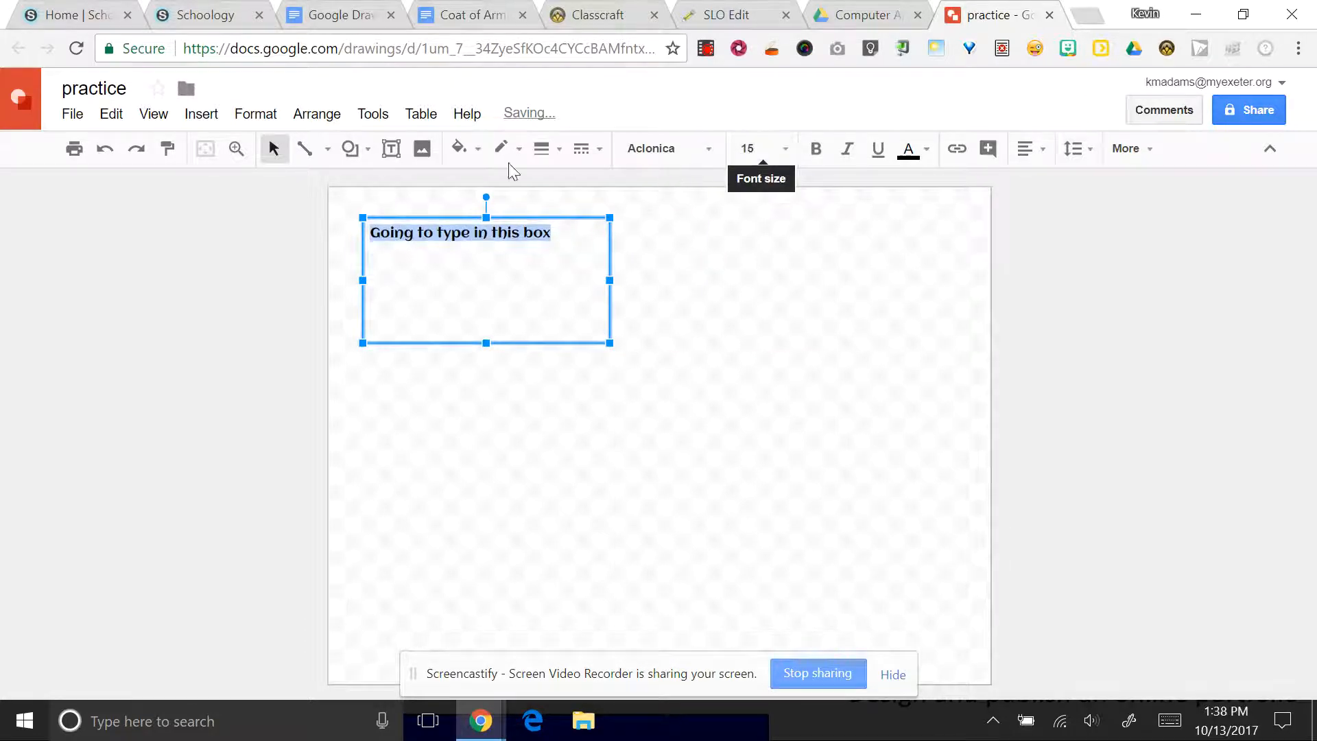
- Fill the text box with gray and reposition it slightly lower on the canvas with a small counterclockwise tilt
left_click(456, 151)
left_click(544, 255)
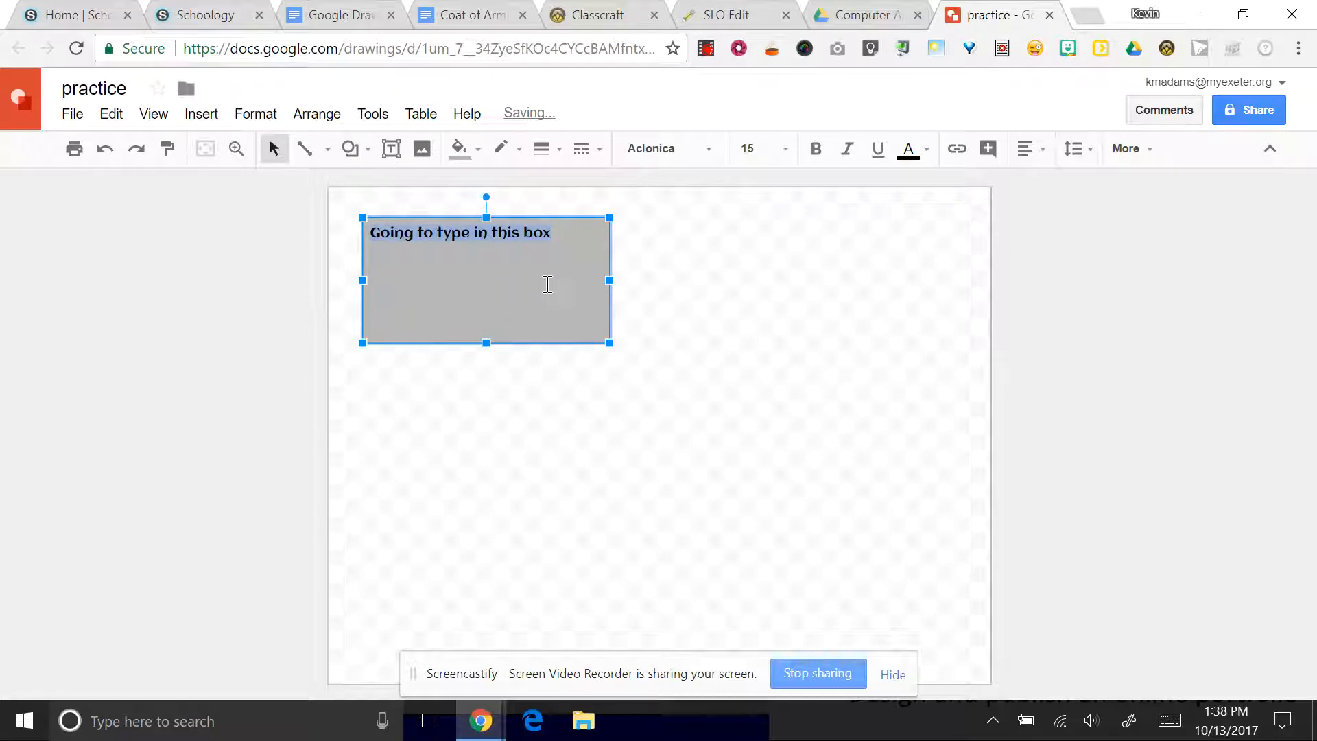
left_click_drag(486, 197, 472, 200)
left_click_drag(503, 250, 507, 295)
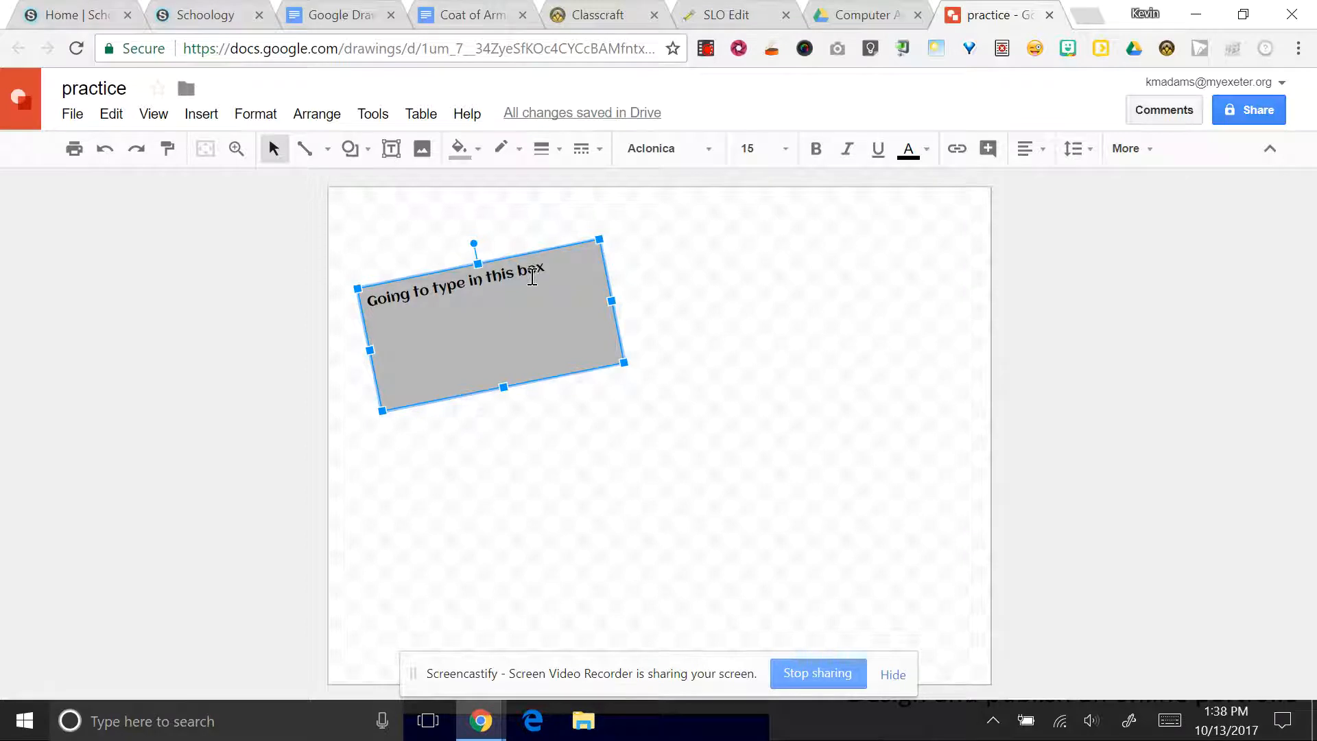
left_click(755, 317)
- Allow camera access for Google Docs, take a webcam snapshot and insert it into the drawing as an image
left_click(200, 114)
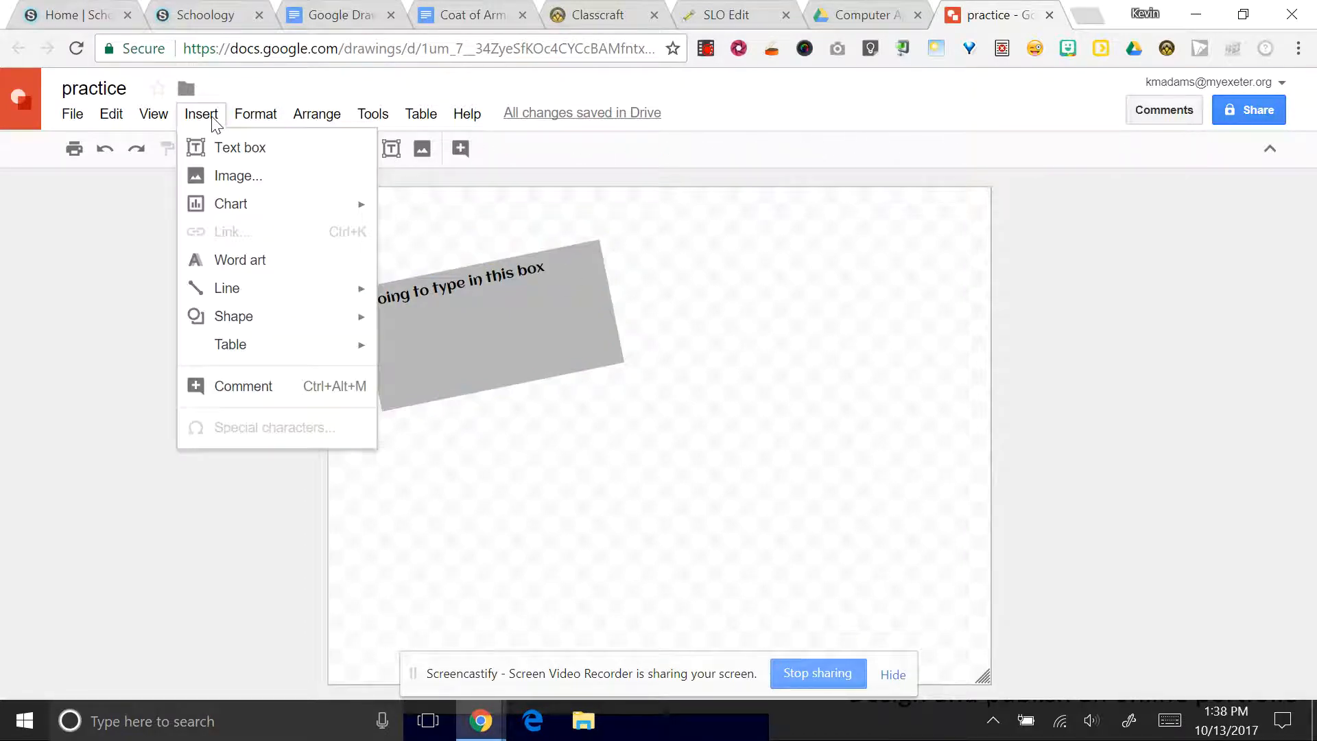
left_click(230, 180)
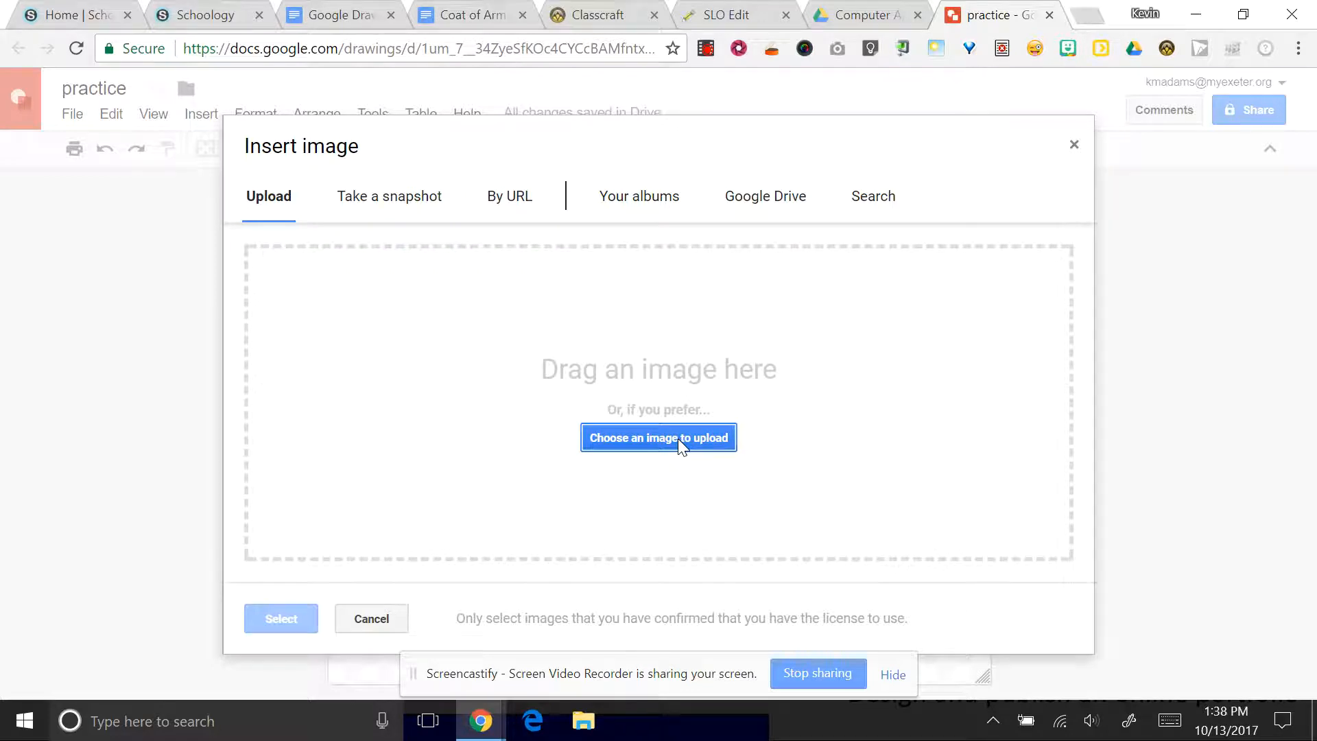
left_click(395, 192)
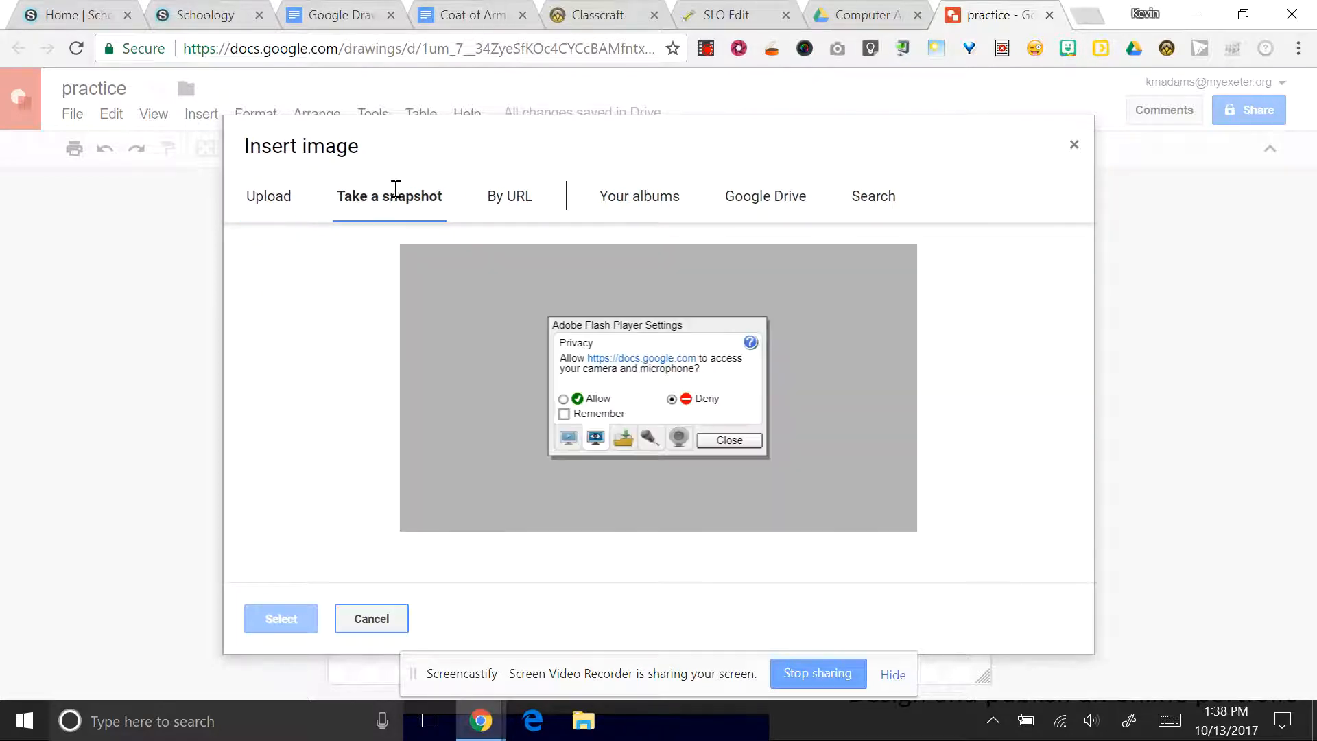
left_click(563, 400)
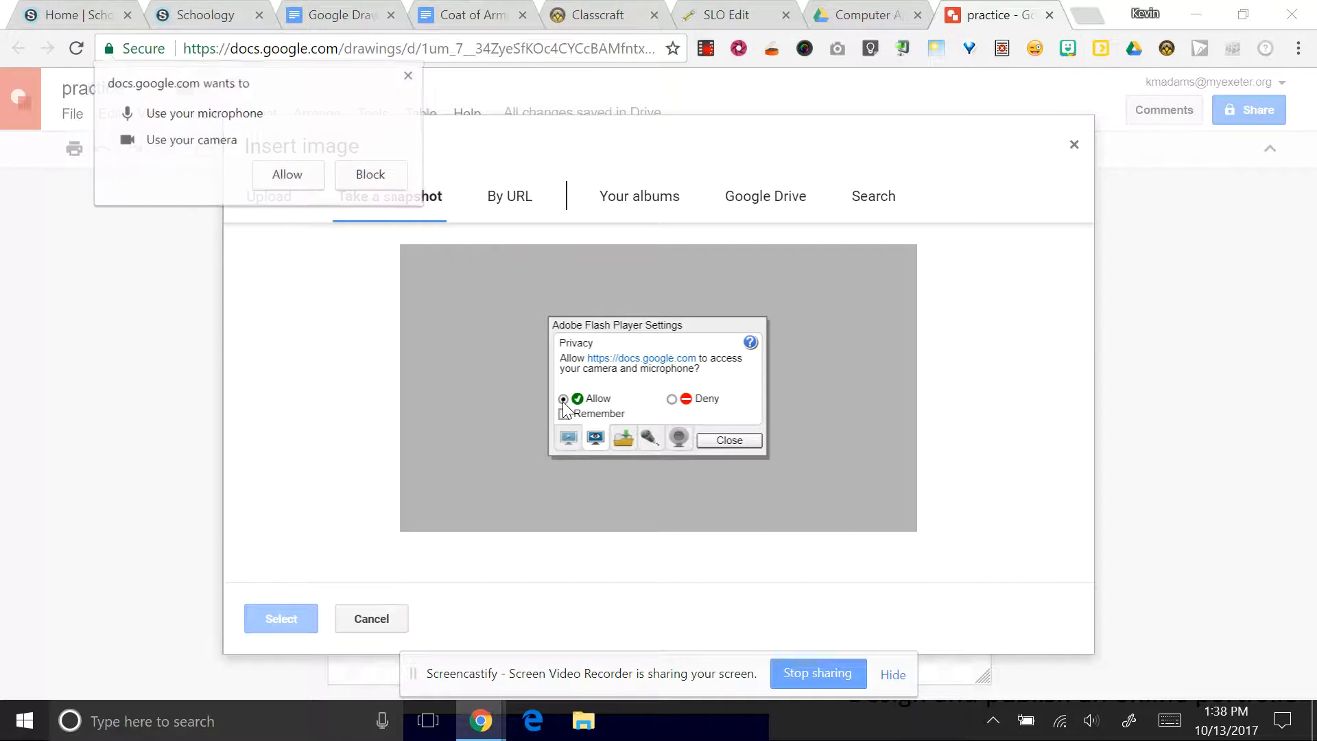
left_click(285, 177)
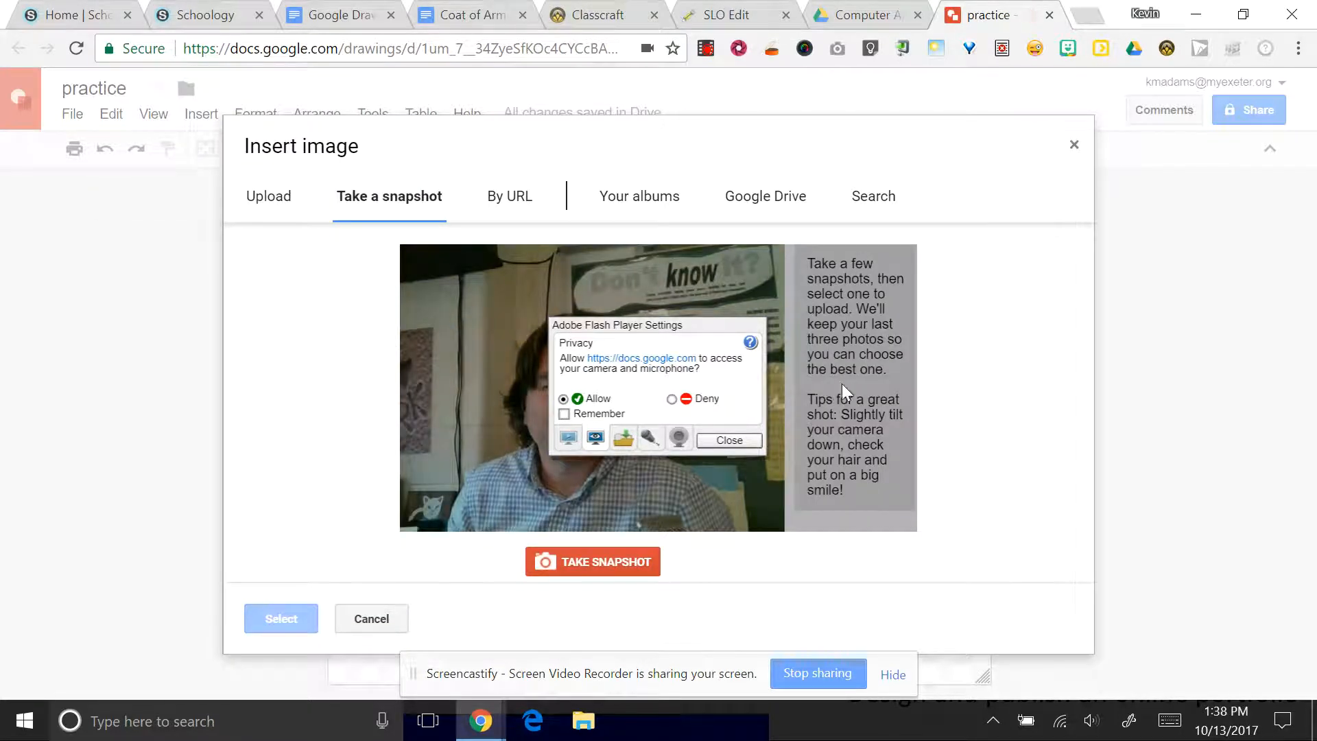
left_click(736, 444)
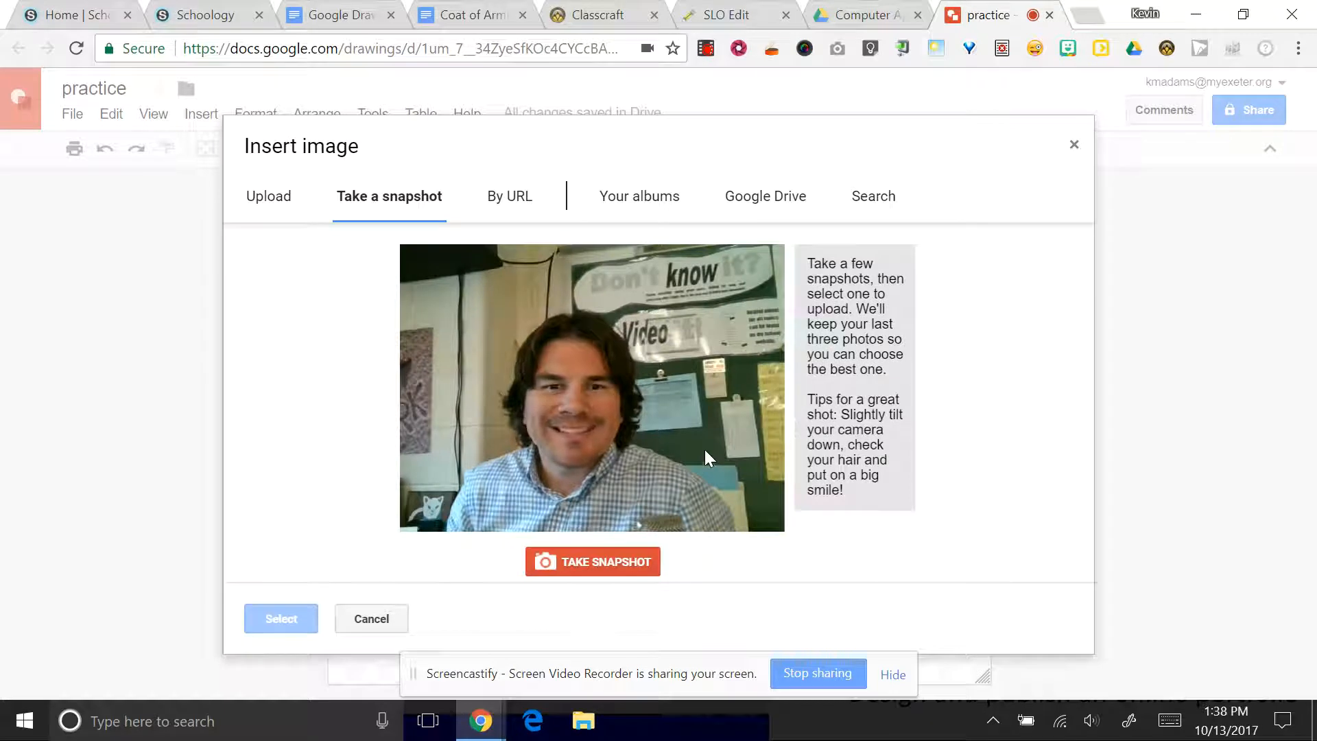
left_click(599, 563)
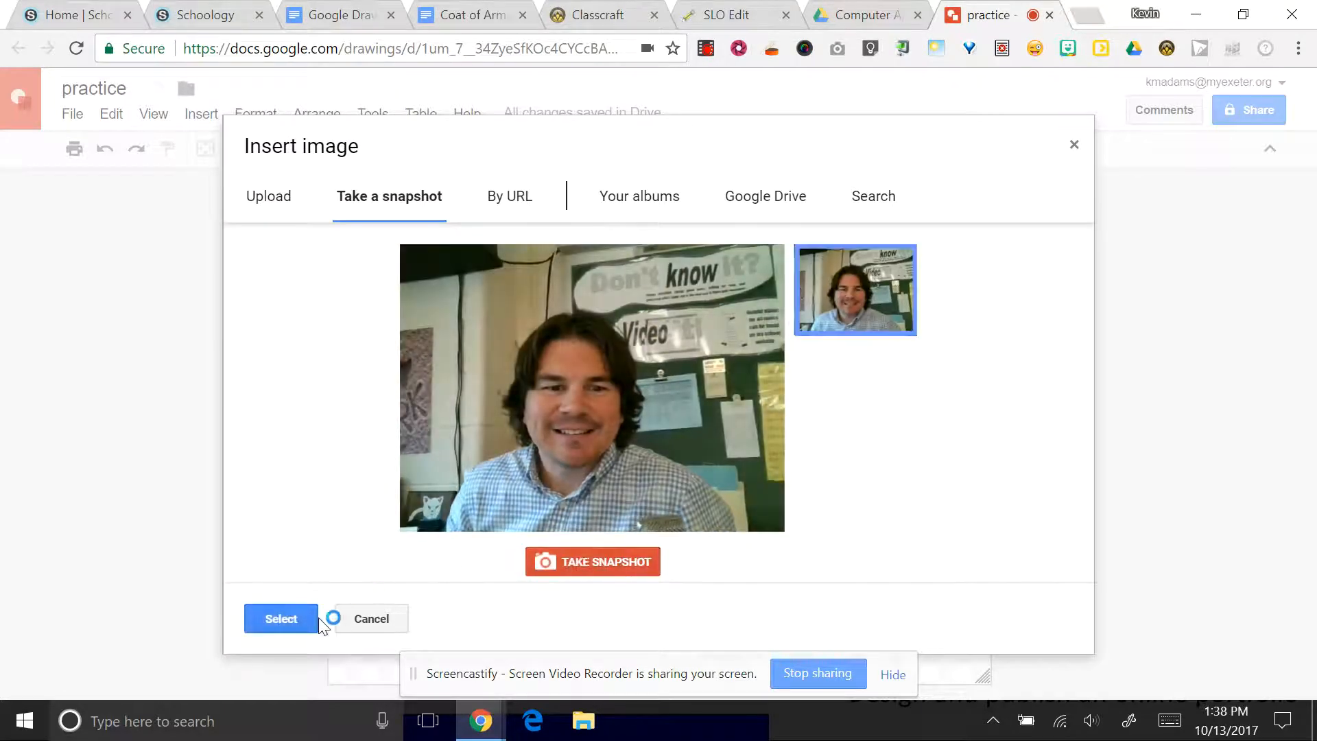
left_click(296, 622)
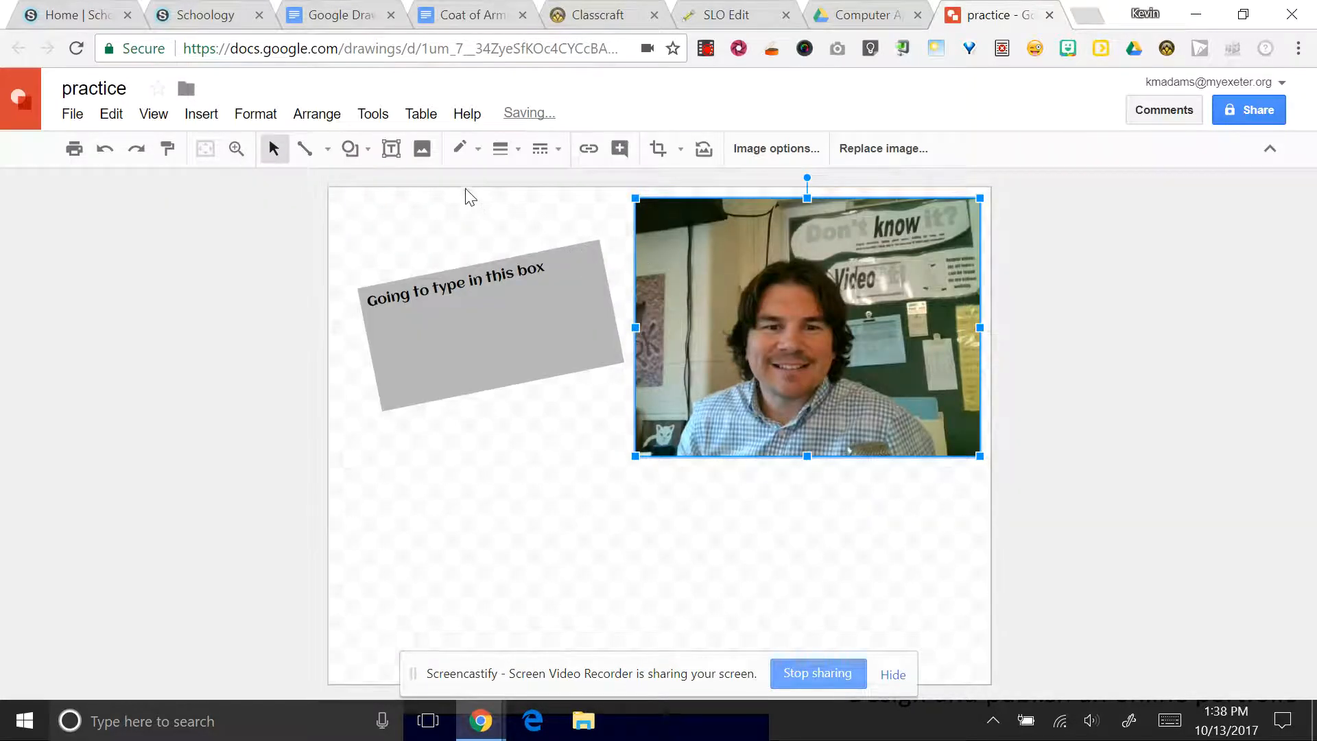
- Look through the image insertion sources: by URL, your albums, and Google Drive including the files shared with you
left_click(201, 114)
left_click(251, 175)
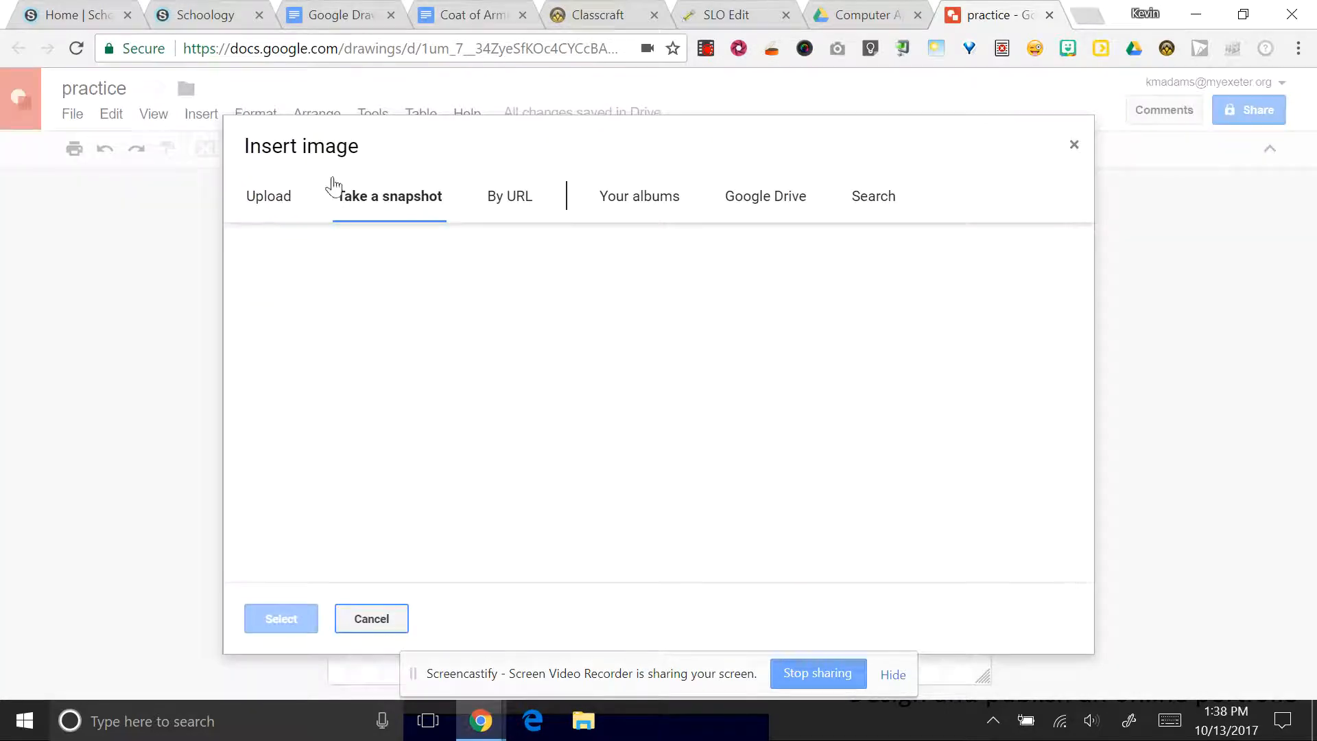
left_click(530, 204)
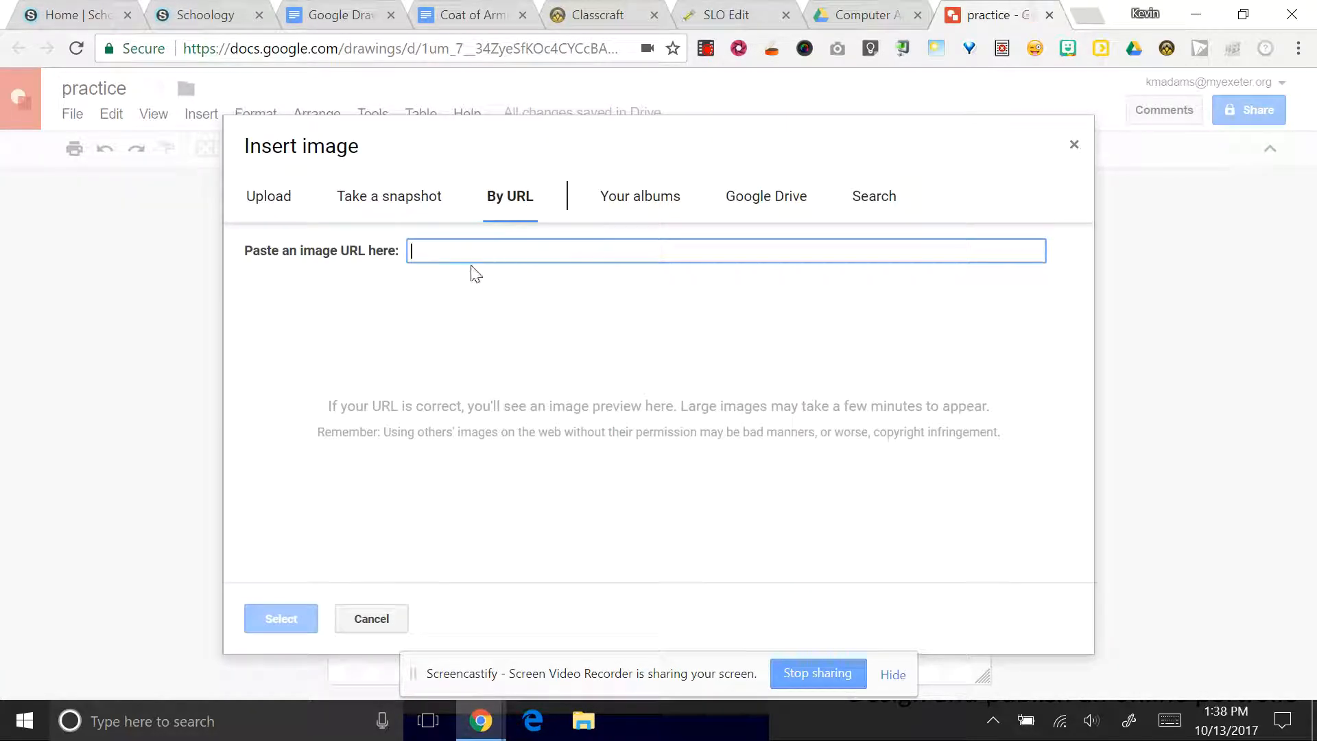
left_click(654, 207)
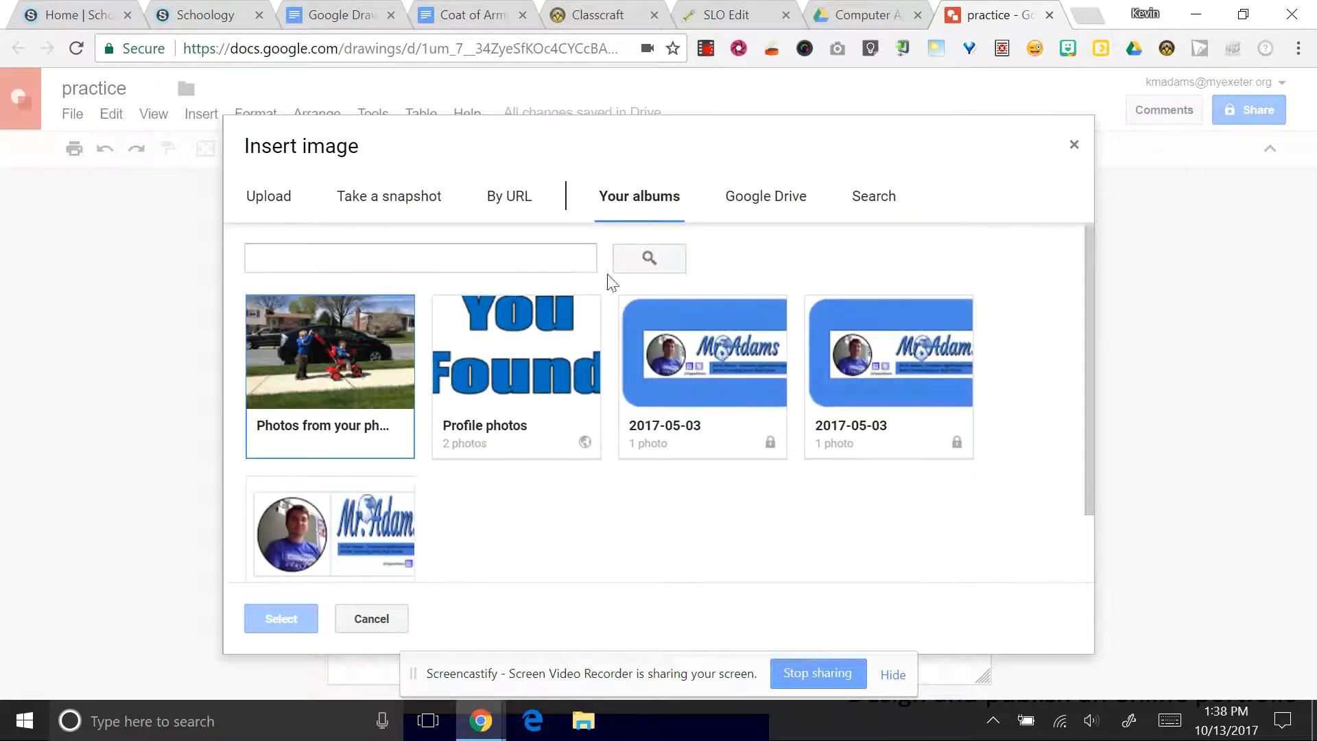
left_click(763, 199)
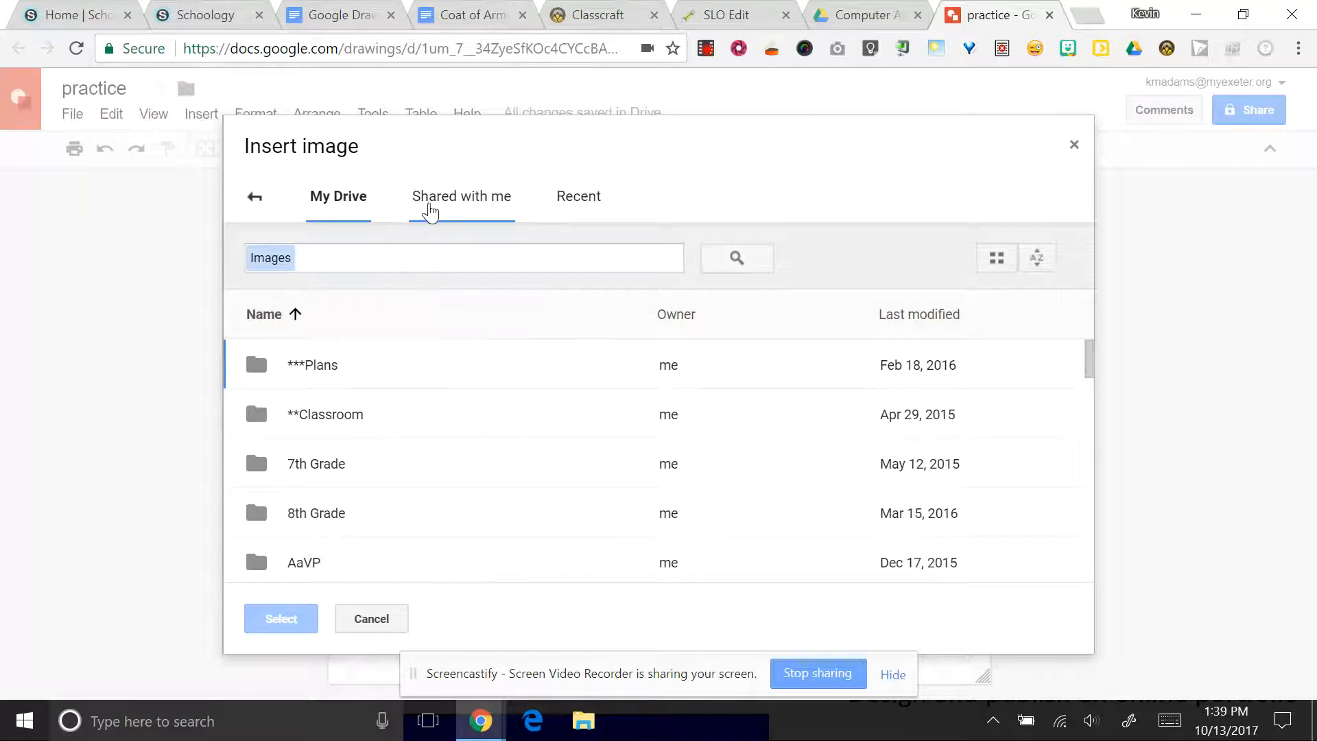
left_click(440, 200)
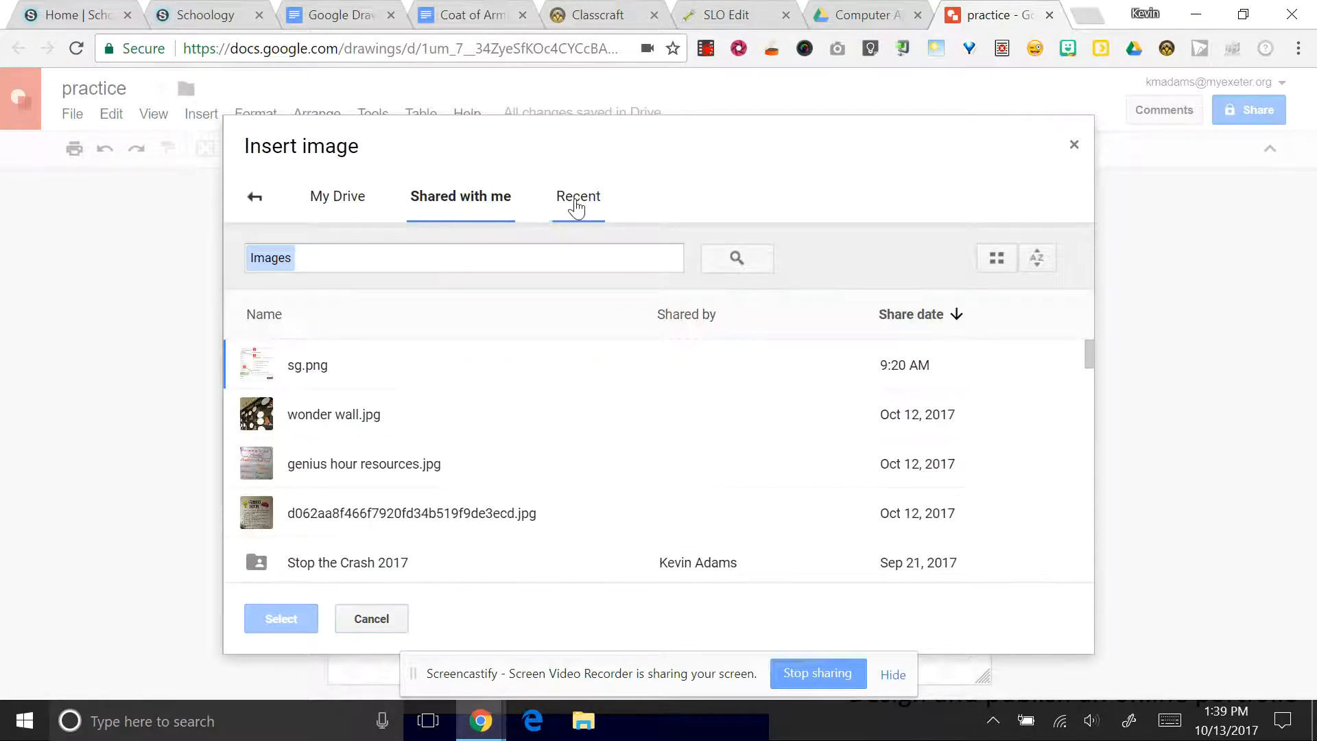
left_click(255, 197)
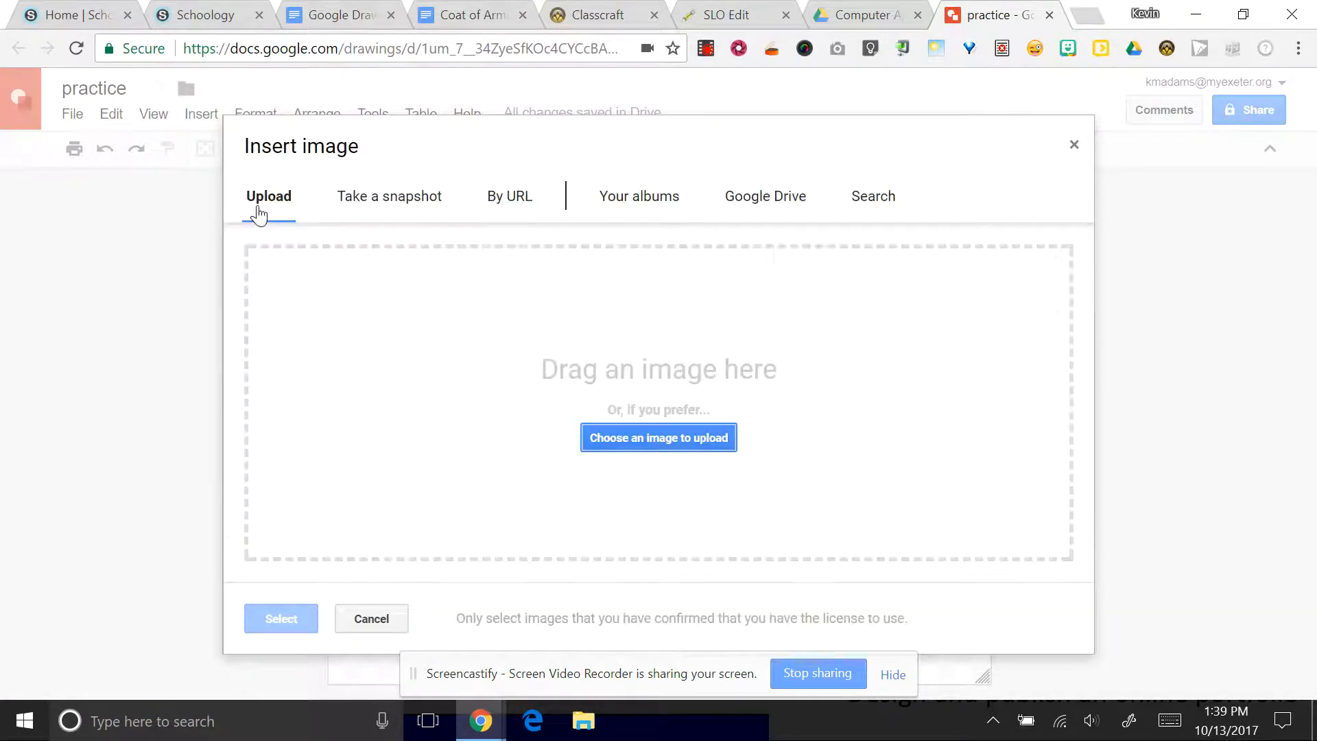
- Search Google images for "dog" and insert the first result, the yellow Labrador photo from pixabay.com, into the drawing
left_click(882, 200)
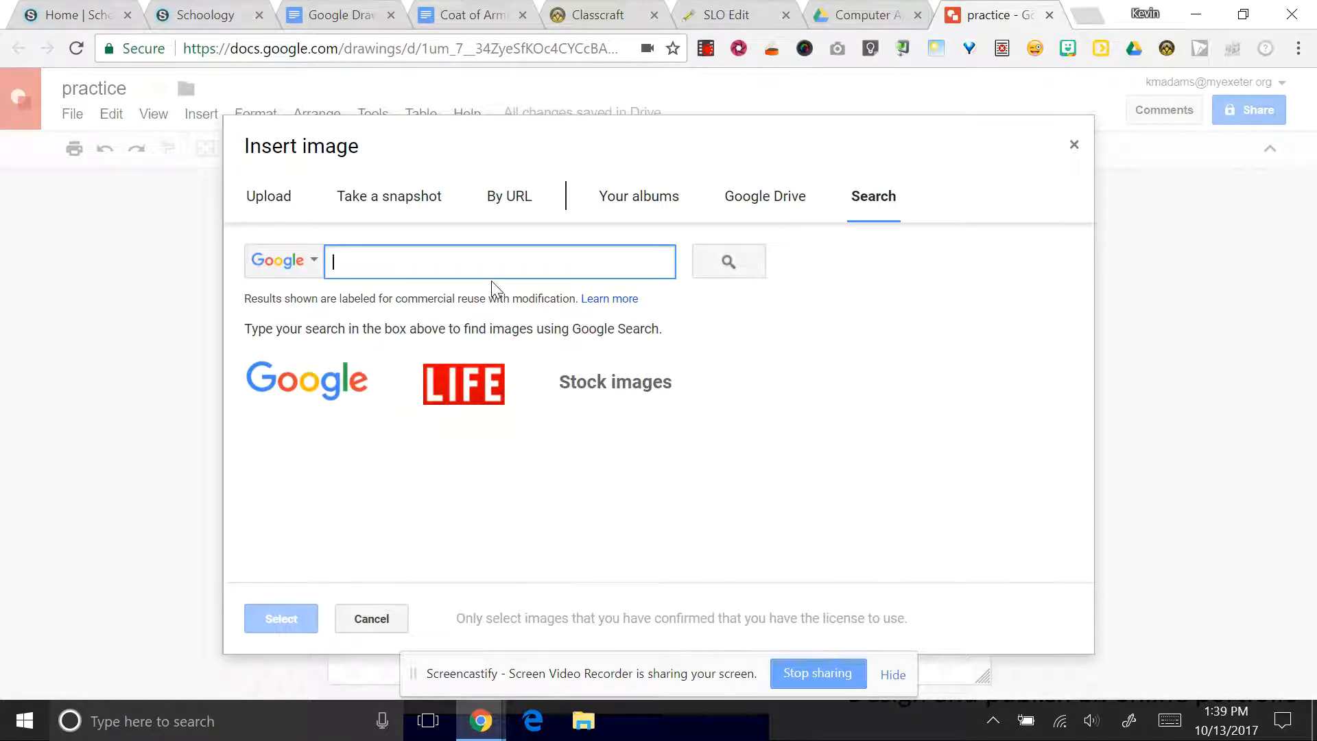
type("dog")
key("Return")
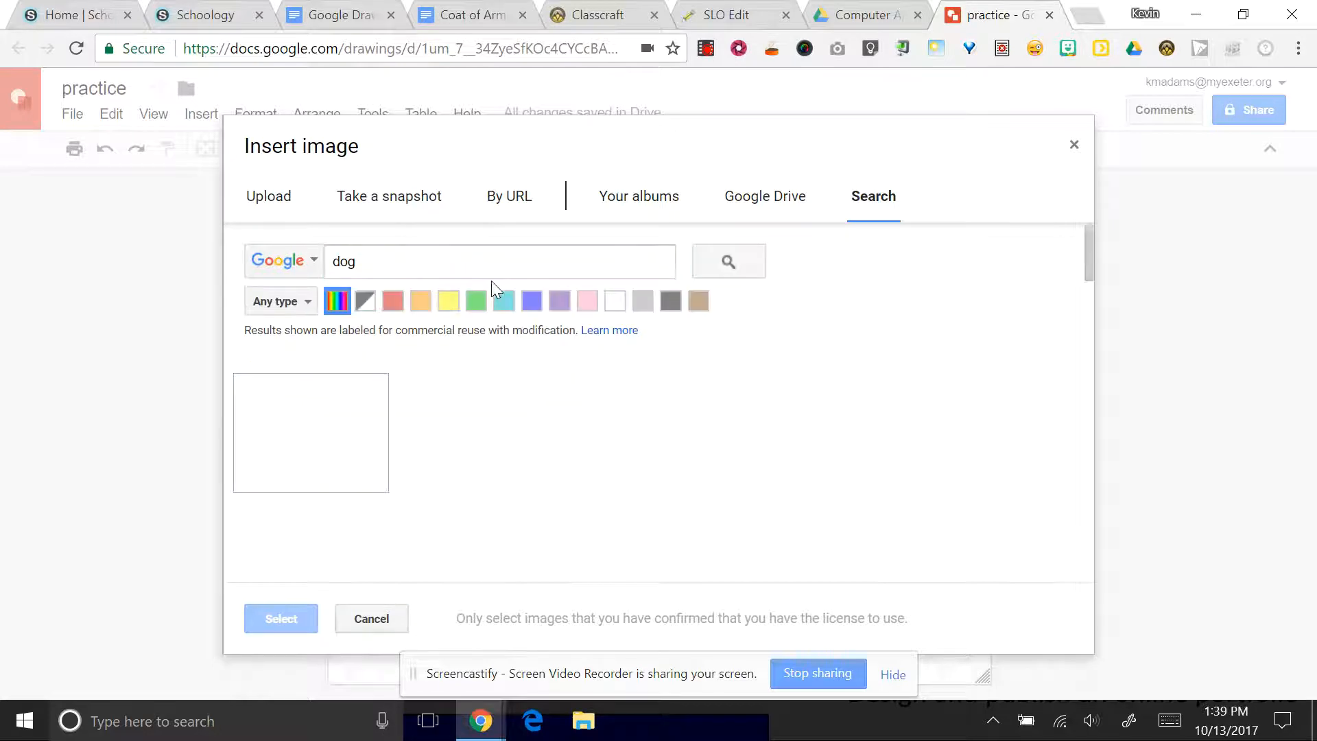
left_click(336, 422)
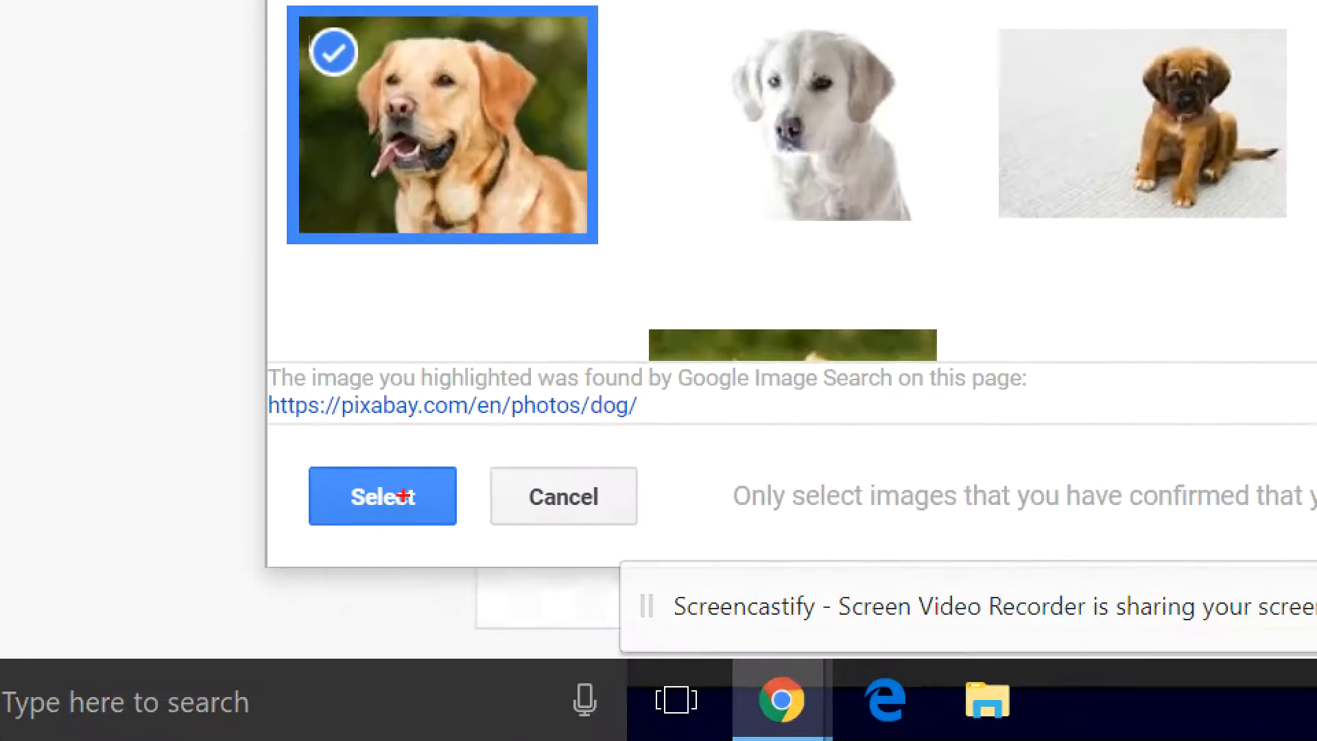
mouse_move(495, 390)
left_mouse_down()
mouse_move(675, 428)
mouse_move(371, 390)
left_mouse_up()
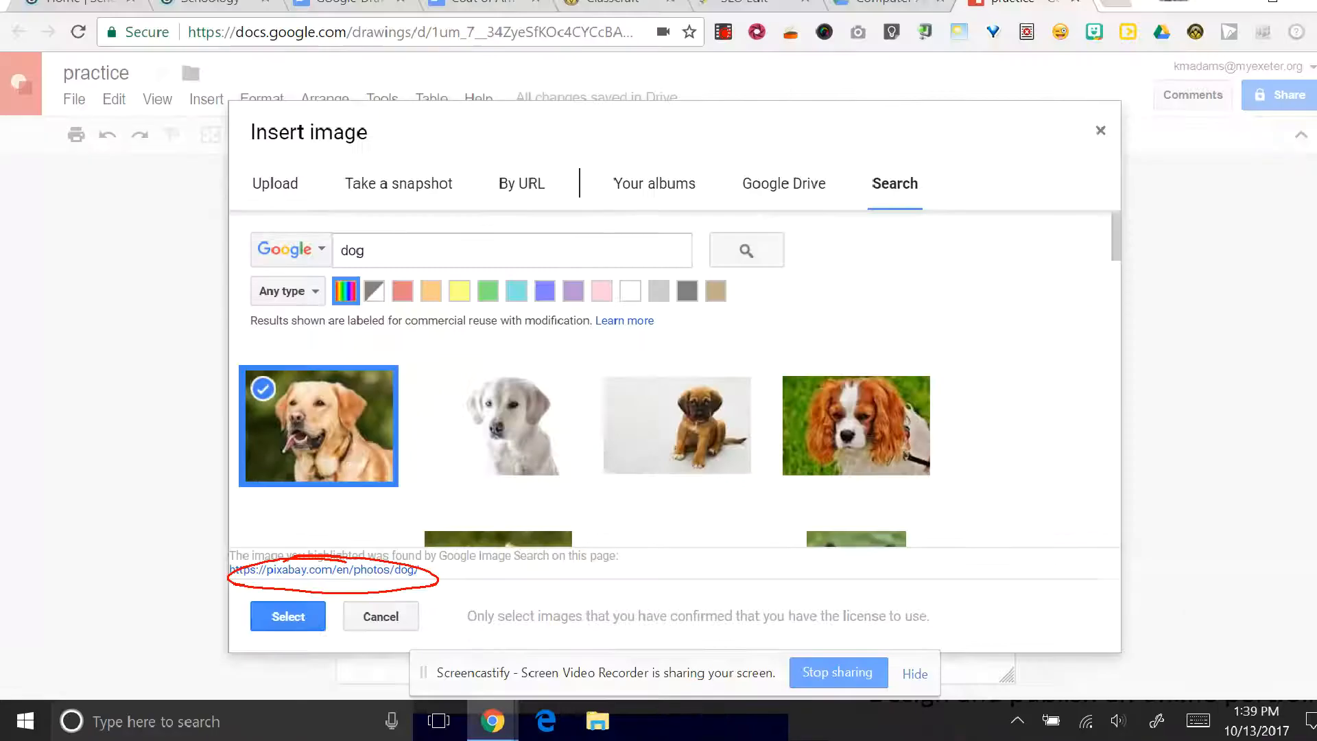
left_click(316, 617)
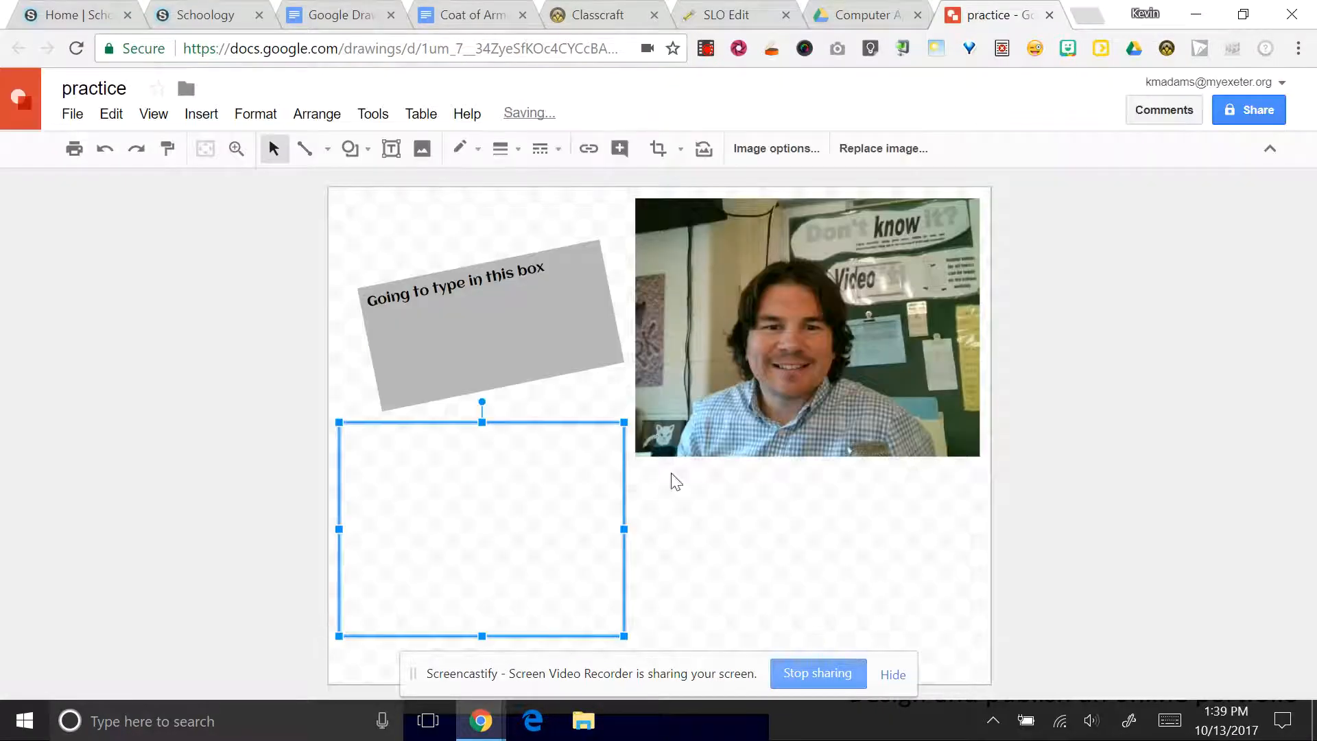
- Move the dog photo on top of the webcam snapshot and shrink the gray text box so its text wraps onto two lines
left_click_drag(555, 485, 862, 303)
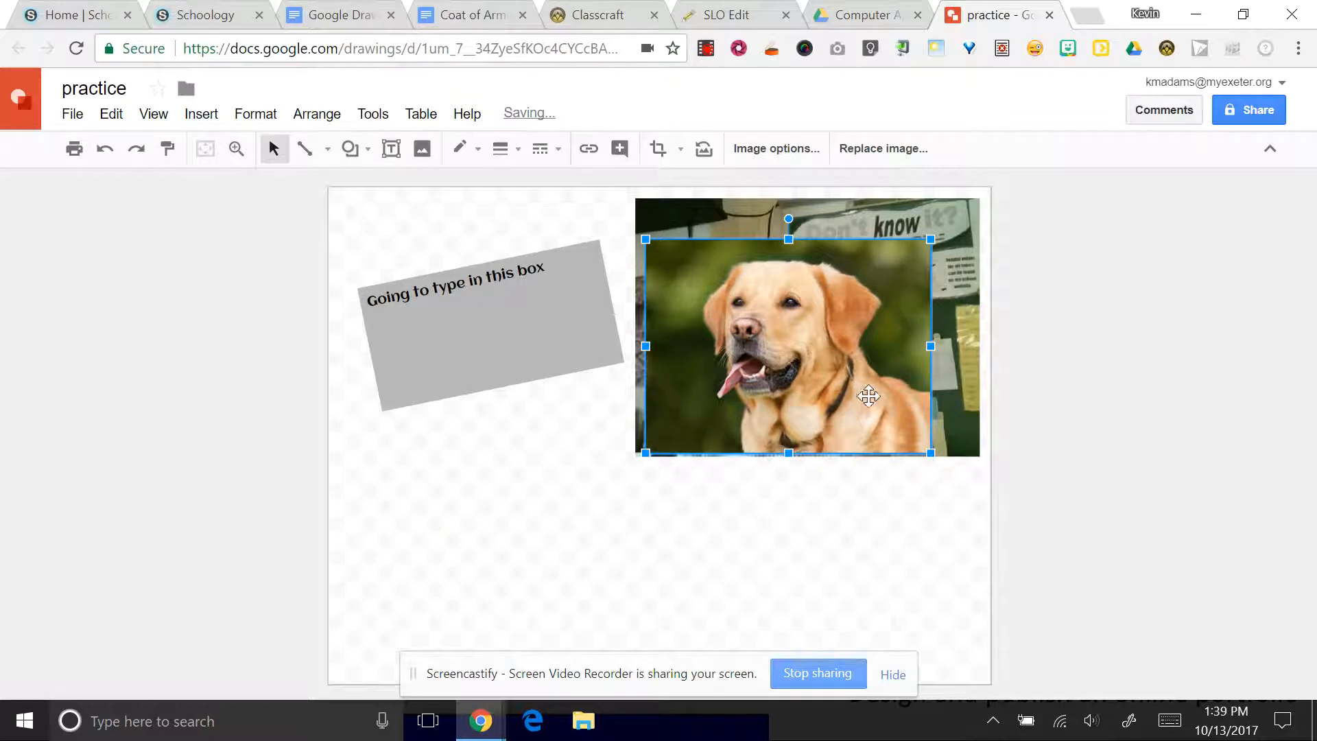
left_click_drag(827, 395, 838, 392)
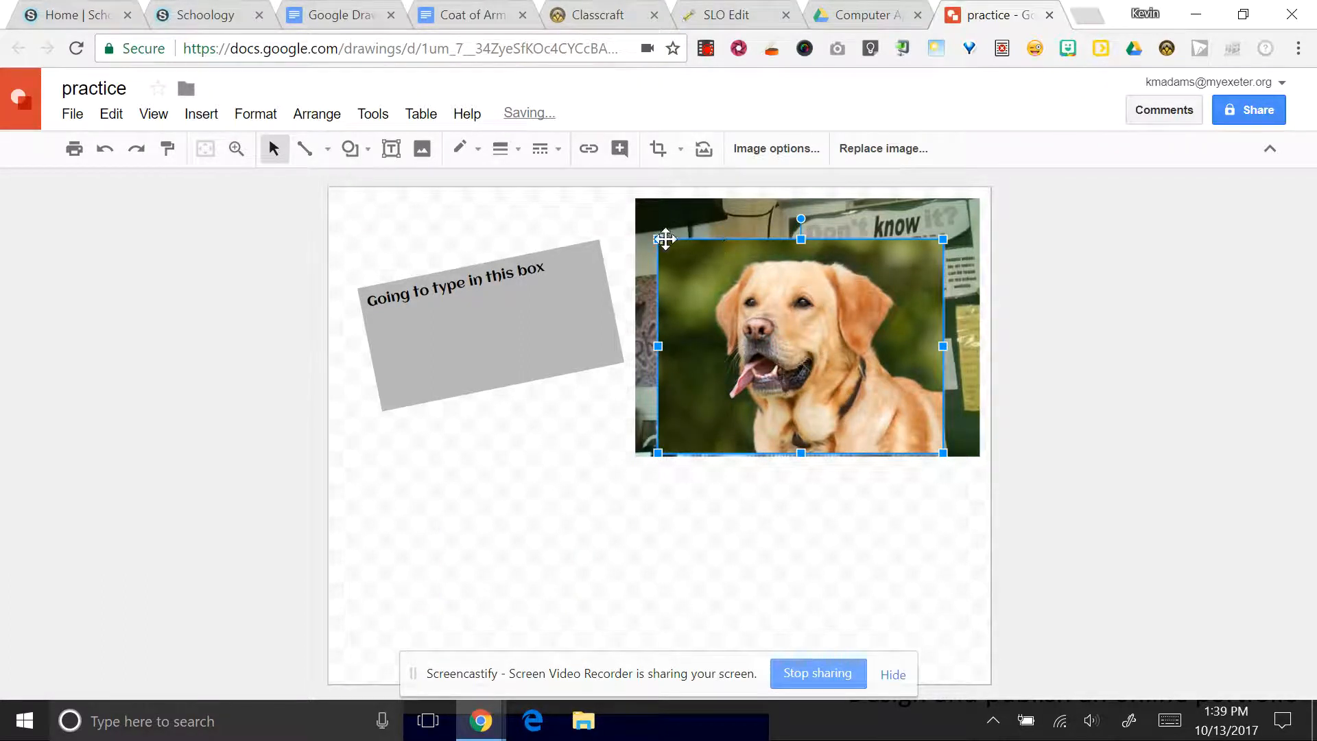
left_click(498, 315)
left_click_drag(622, 364, 559, 337)
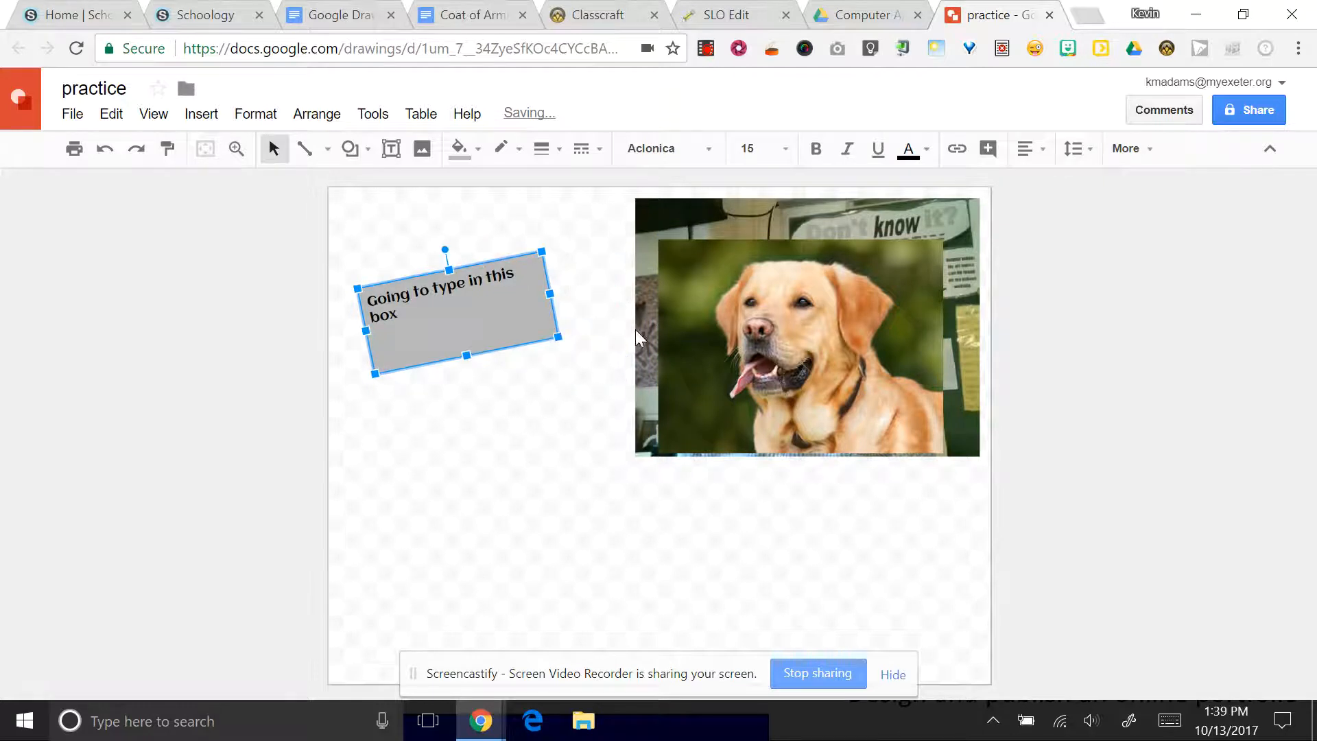
- Make the dog photo slightly smaller within the webcam snapshot, trying a slight counterclockwise tilt before setting it upright
left_click(675, 269)
left_click_drag(744, 248, 770, 277)
left_click_drag(796, 232, 785, 232)
left_click_drag(794, 342, 796, 311)
left_click_drag(648, 234, 670, 273)
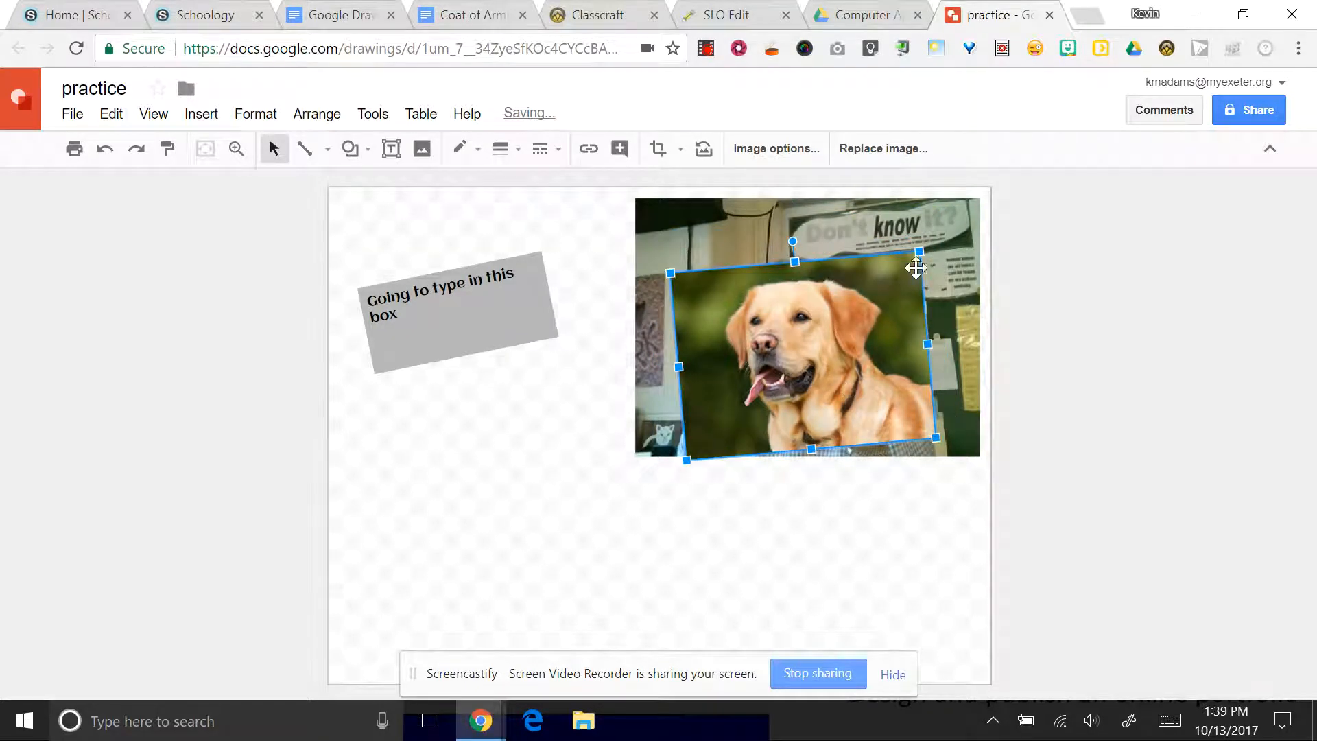
left_click_drag(793, 242, 800, 244)
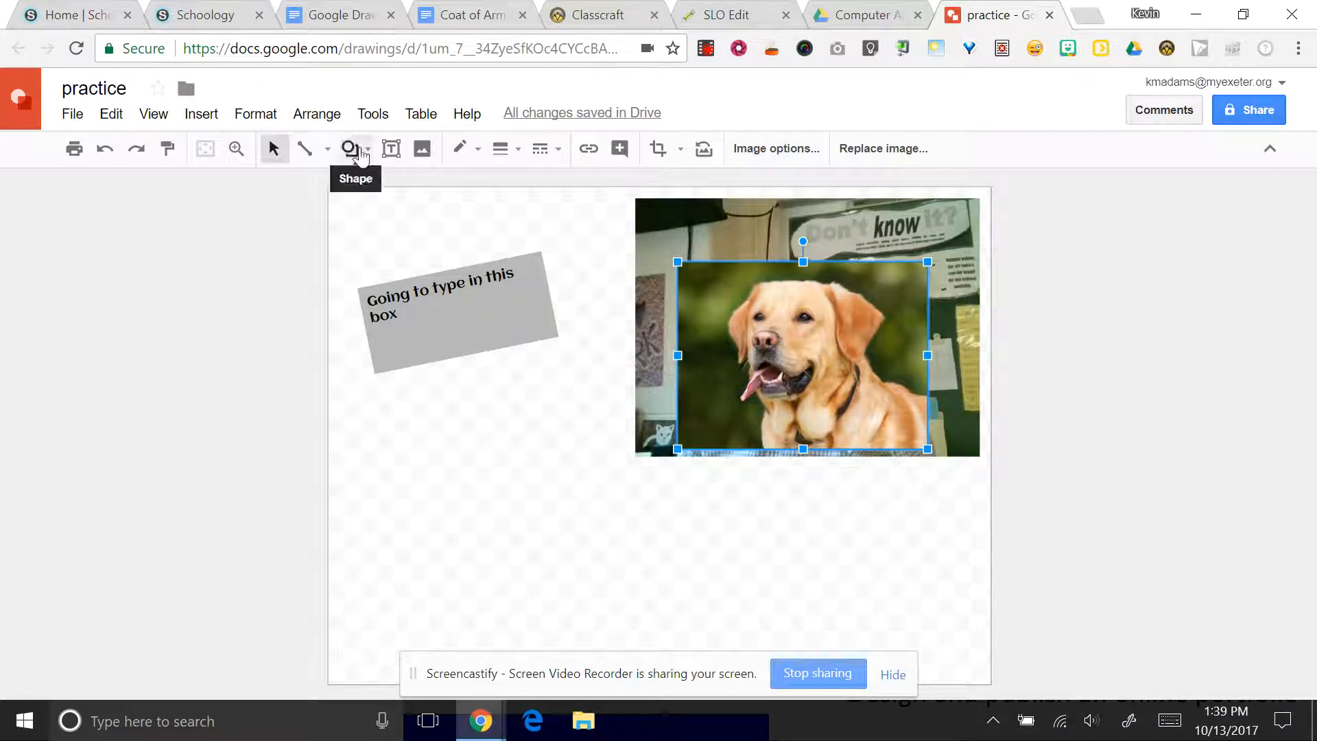
- Give the dog photo a thick, black, dashed border and check it with the photo deselected
left_click(465, 157)
left_click(468, 213)
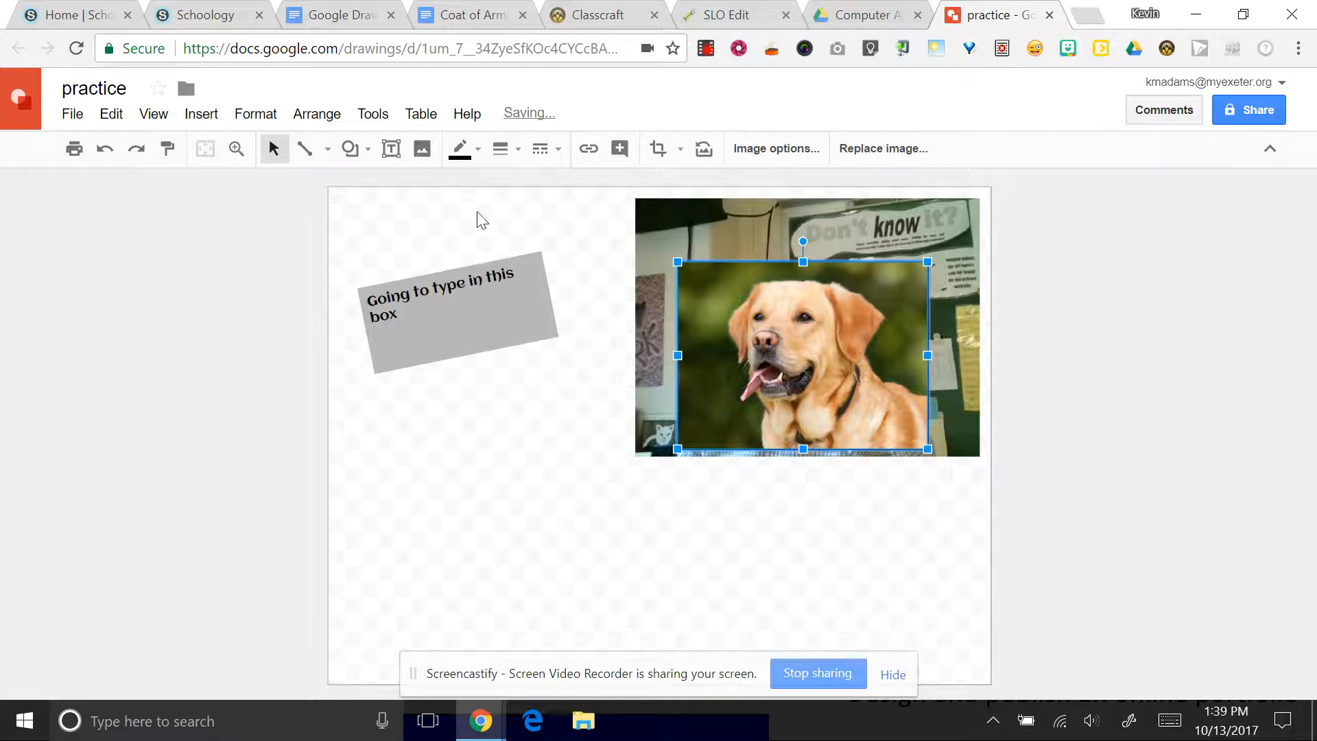
left_click(515, 152)
left_click(558, 297)
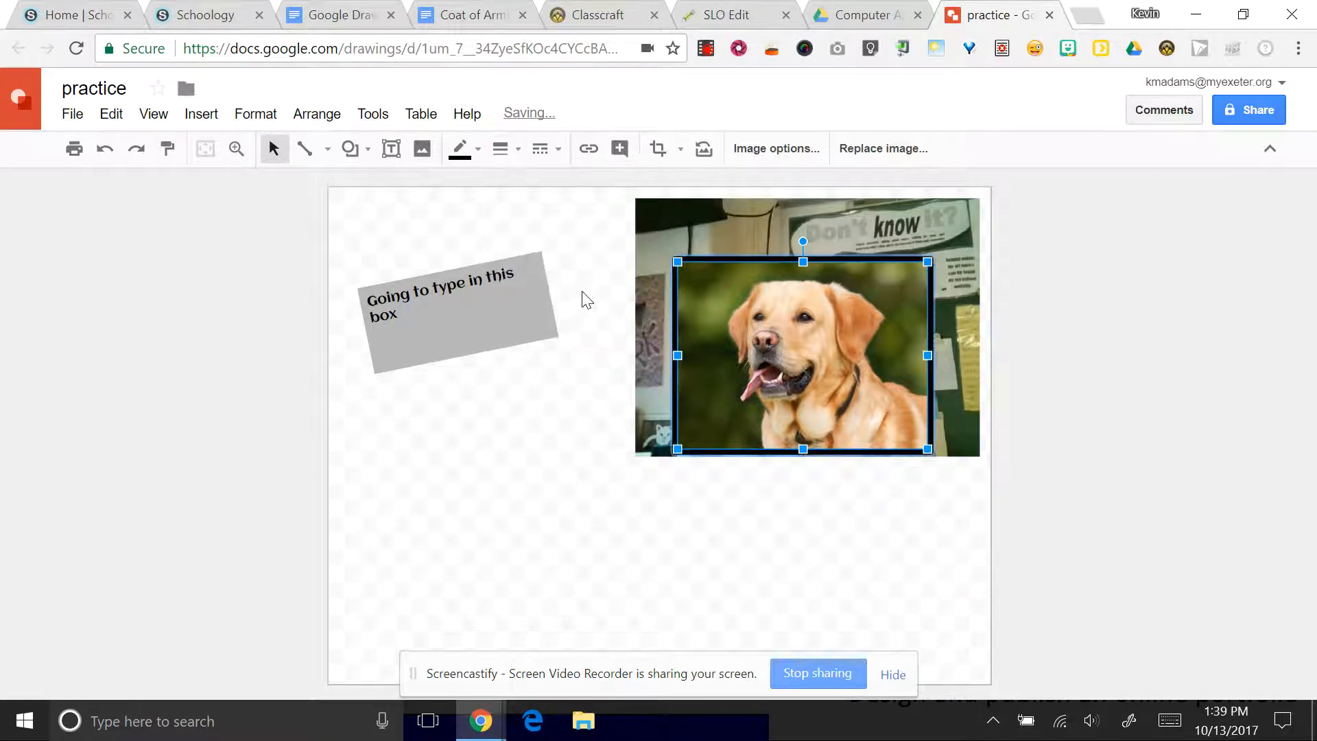
left_click(542, 149)
left_click(617, 307)
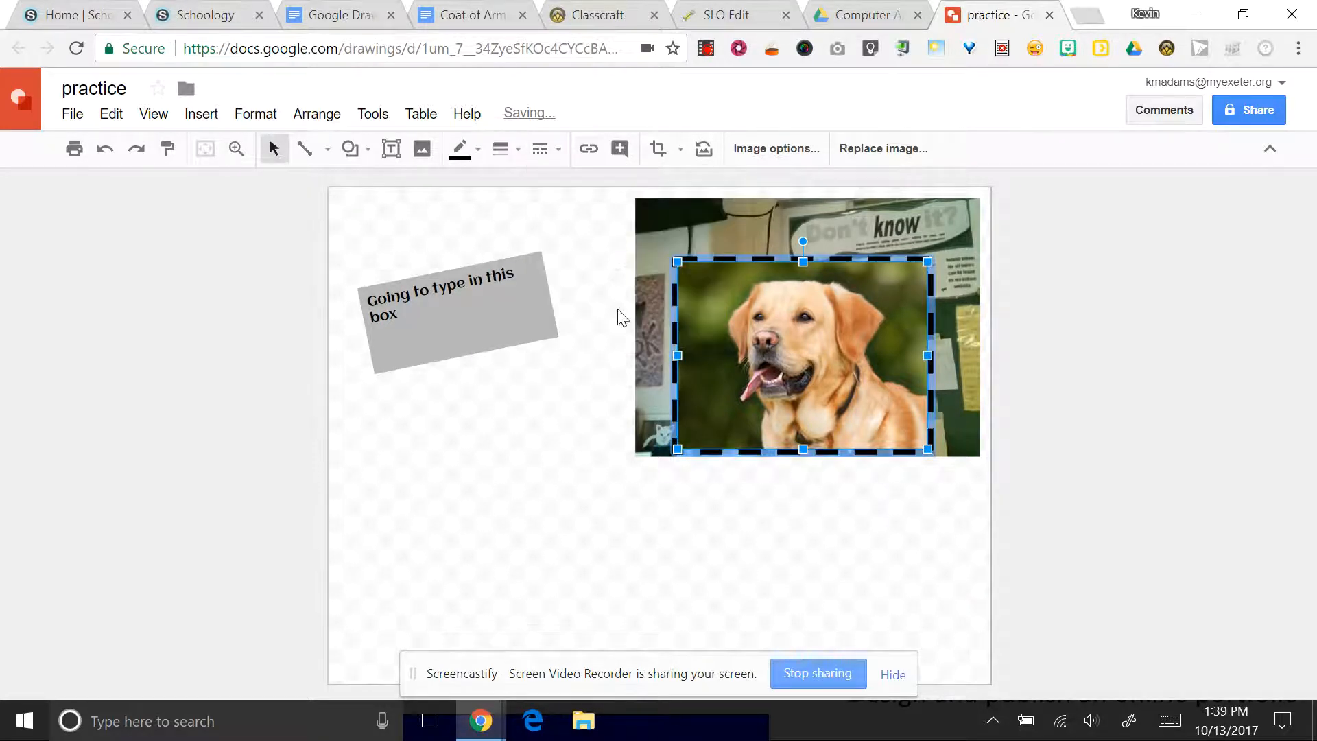
left_click(600, 257)
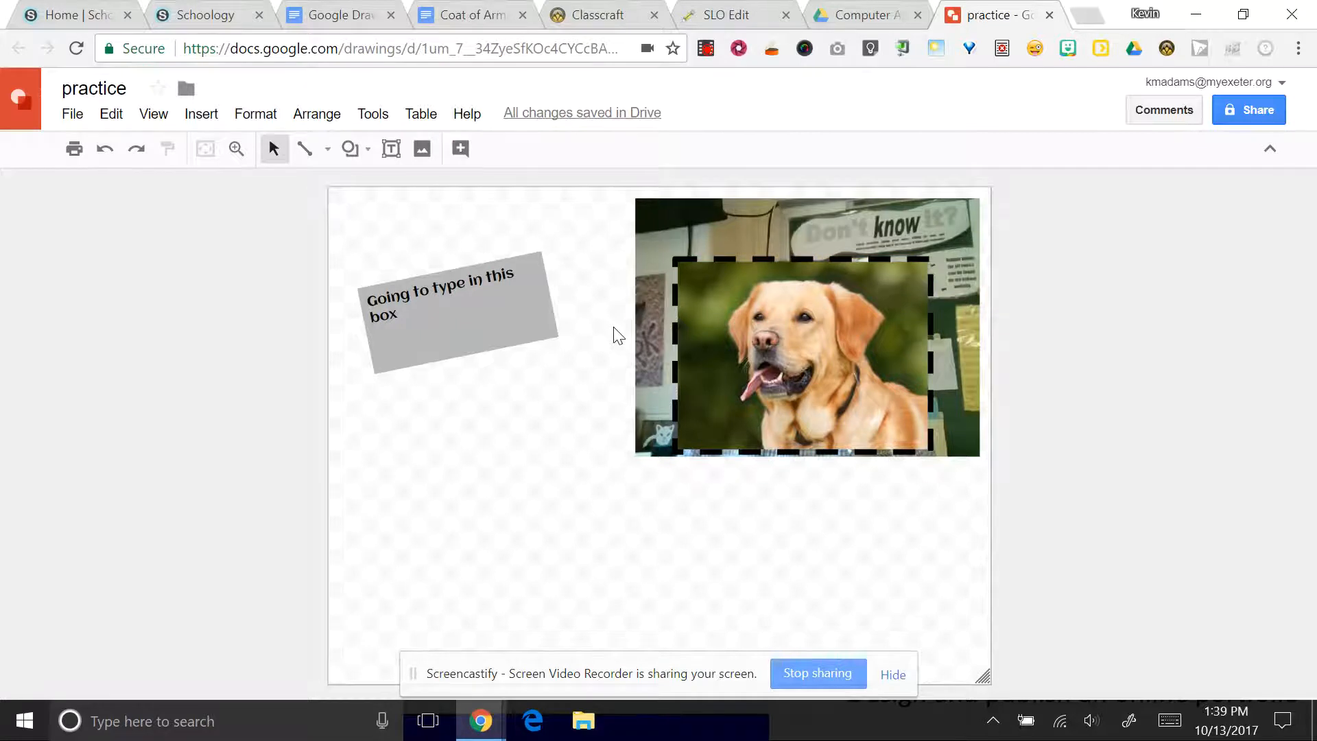
left_click(704, 341)
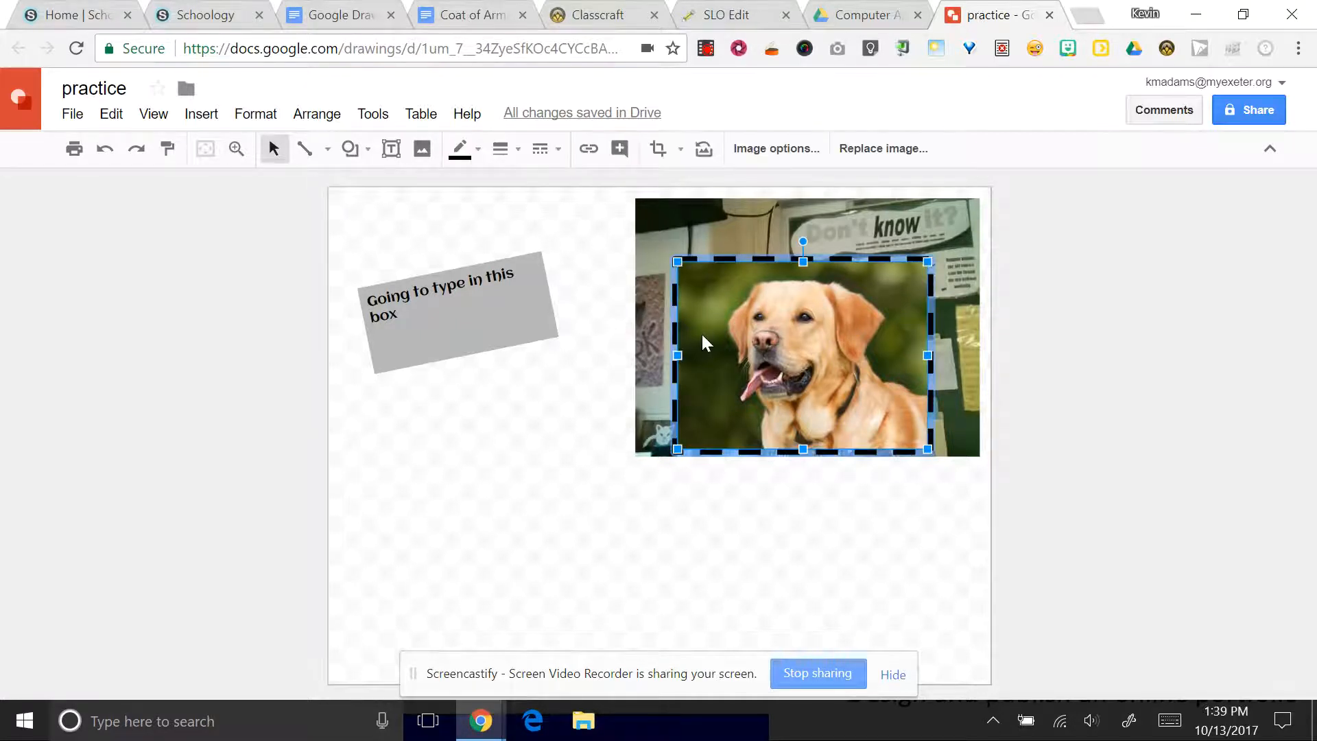
- Reopen the "dog" image search and compare the black-and-white, red, orange, yellow and green color filters before returning to any color
left_click(205, 113)
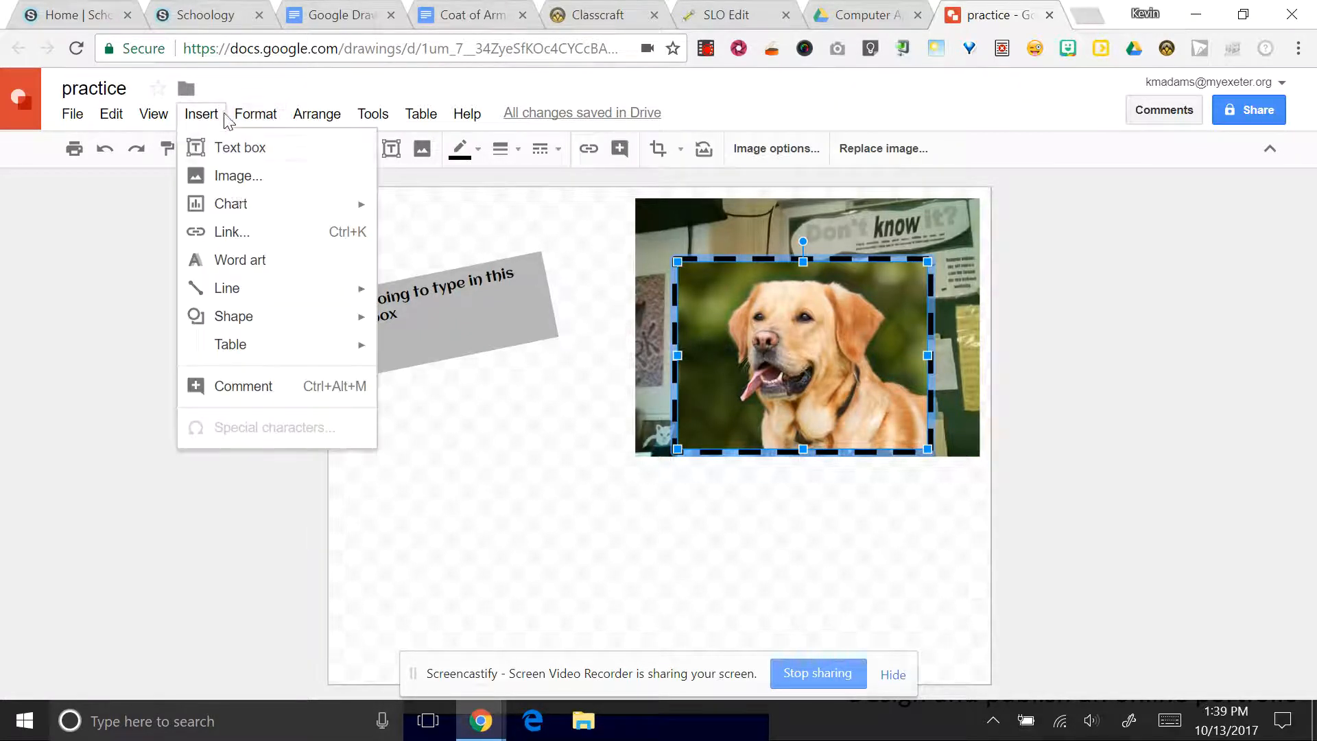
left_click(257, 178)
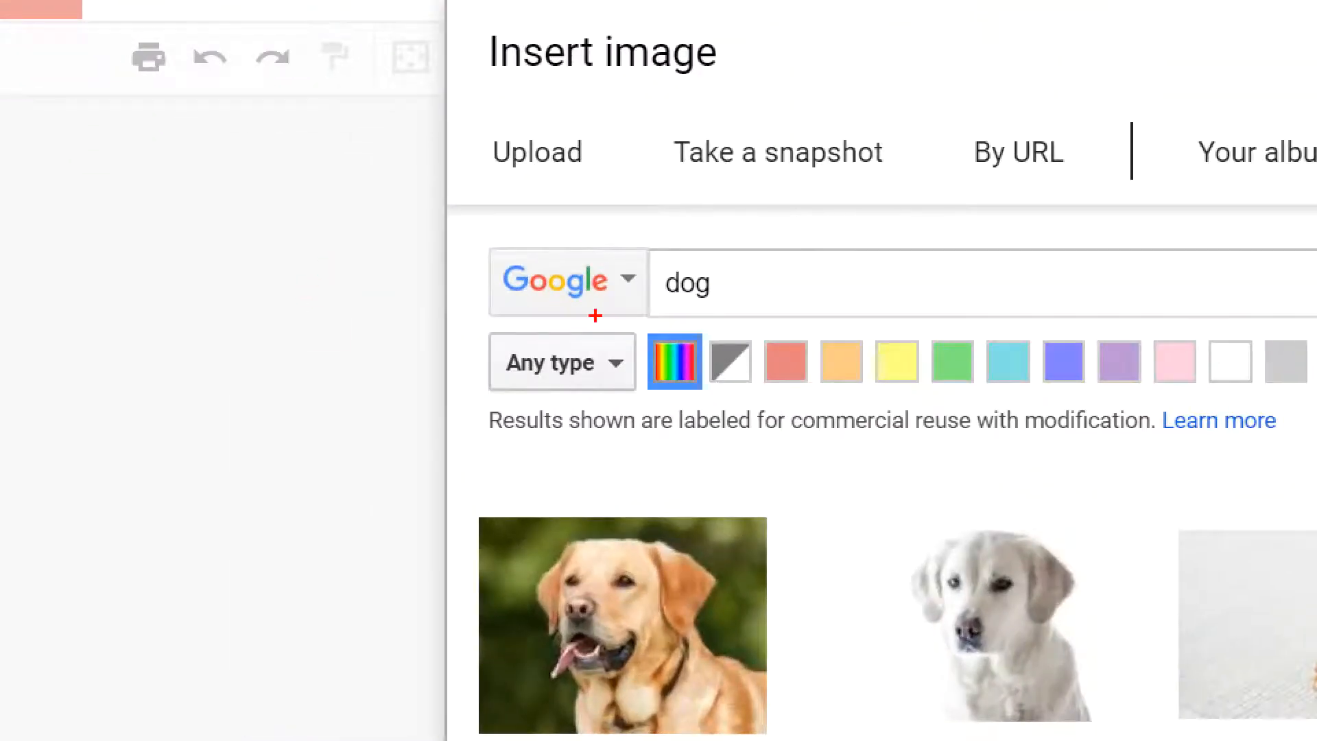
mouse_move(596, 315)
left_mouse_down()
mouse_move(641, 367)
mouse_move(515, 336)
left_mouse_up()
key("Escape")
left_click(365, 303)
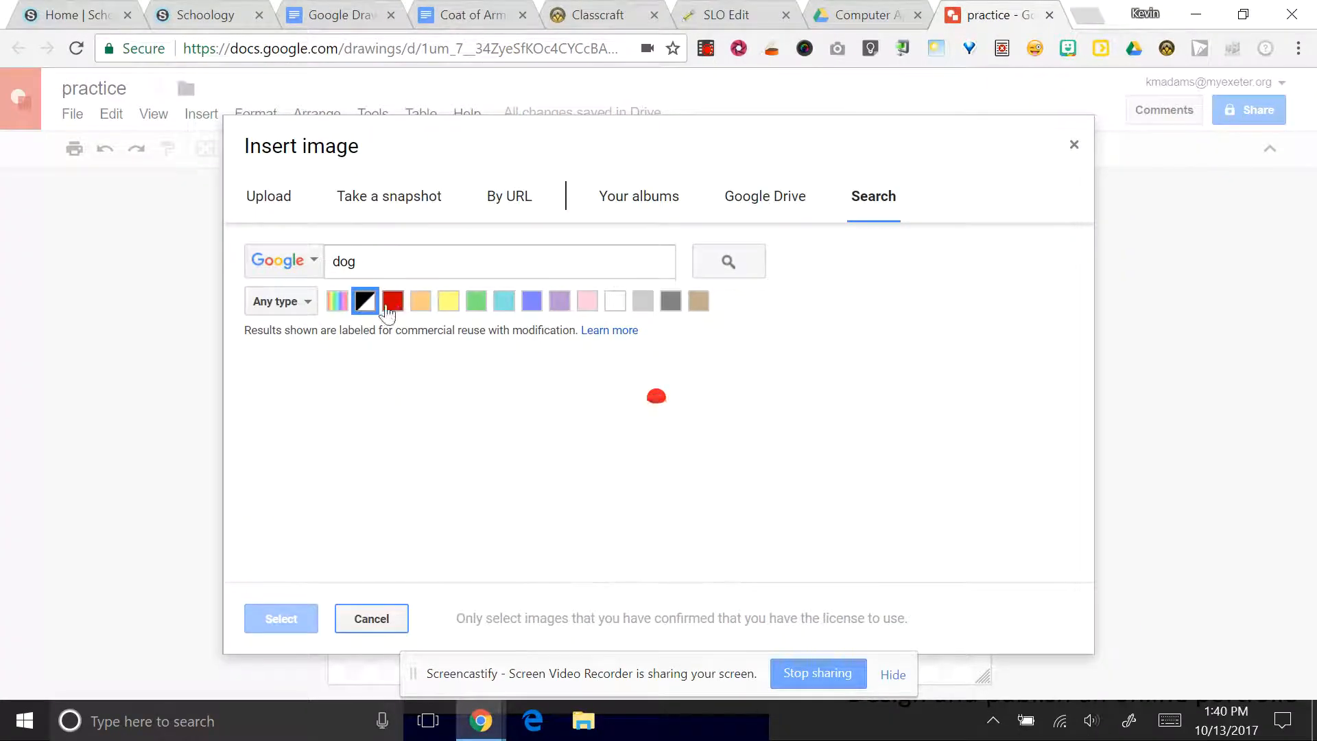
left_click(393, 303)
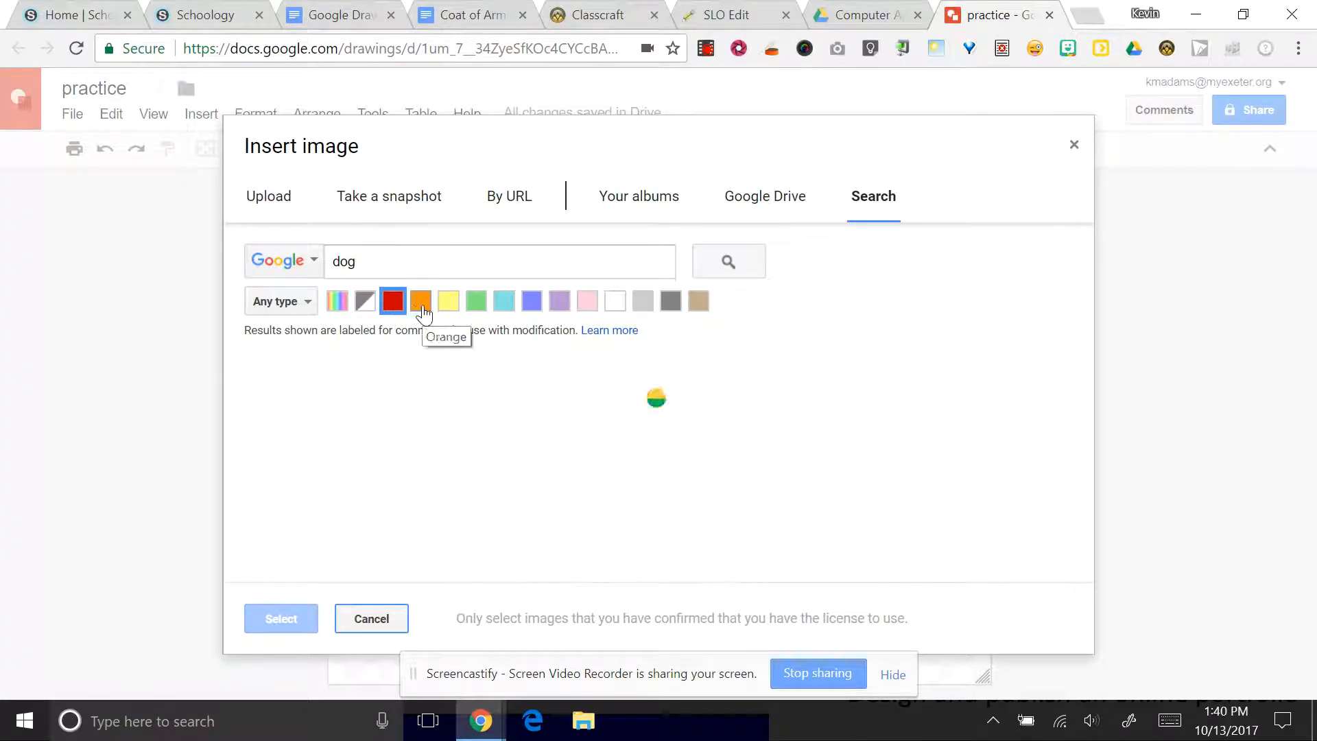
left_click(424, 307)
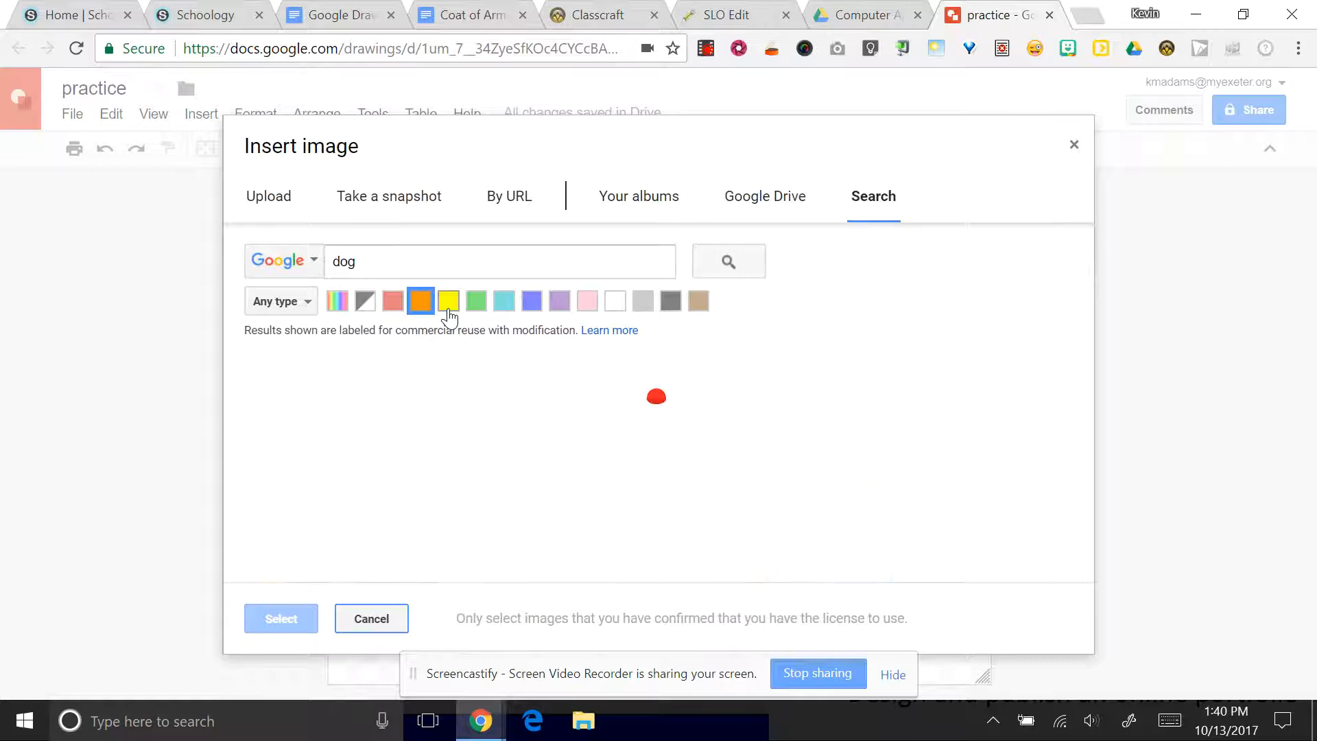
left_click(456, 307)
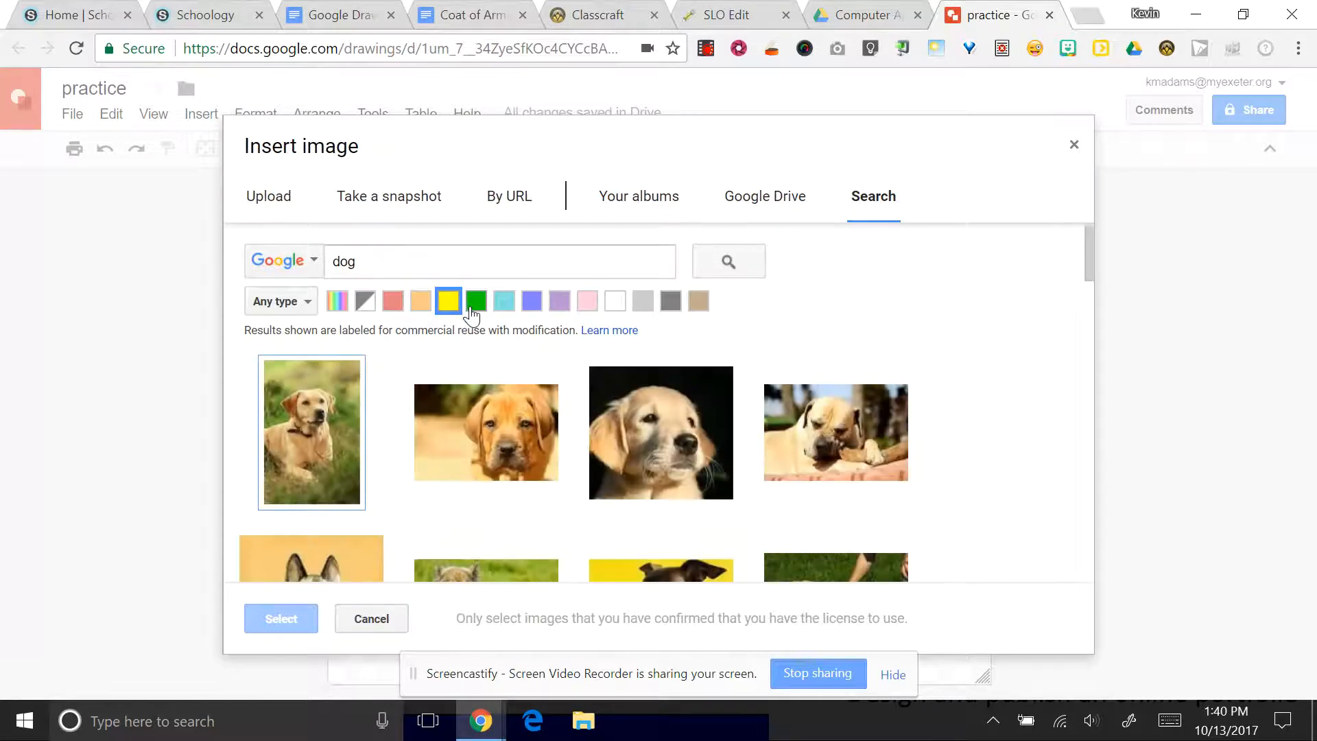
left_click(475, 304)
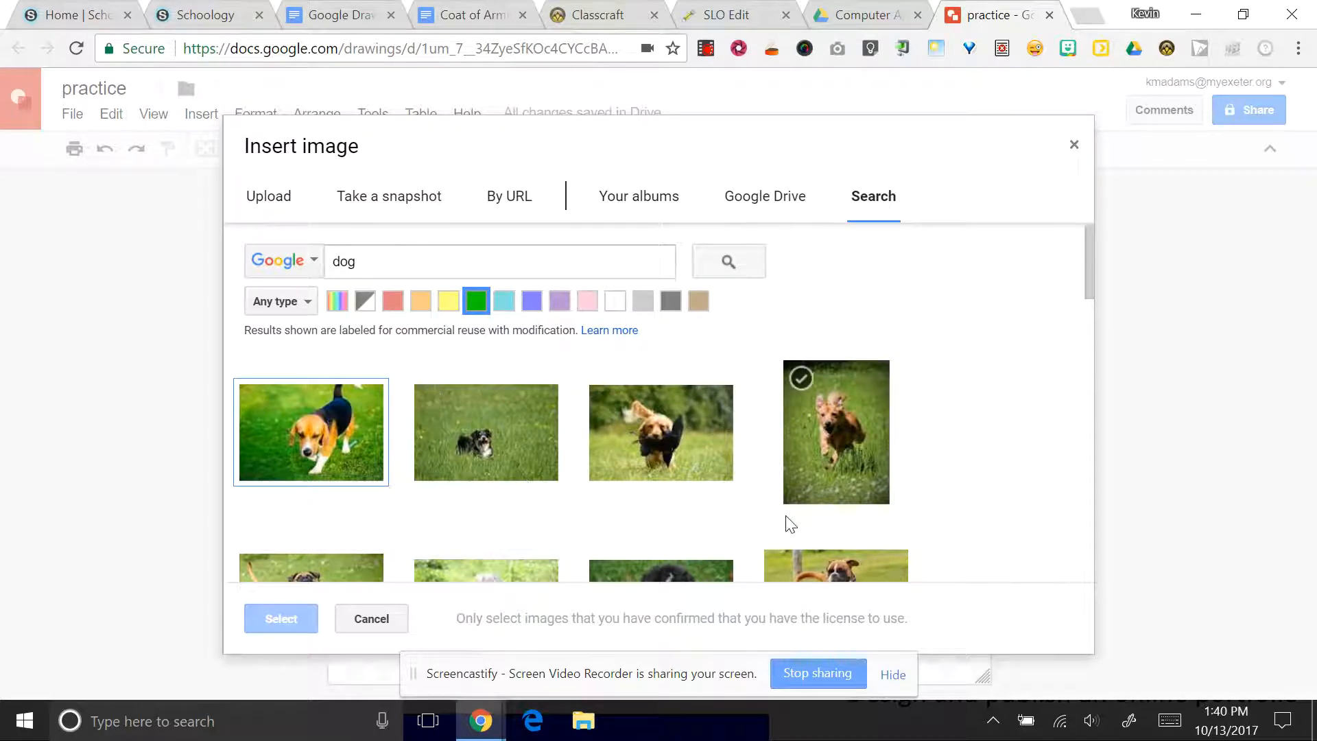
left_click(338, 308)
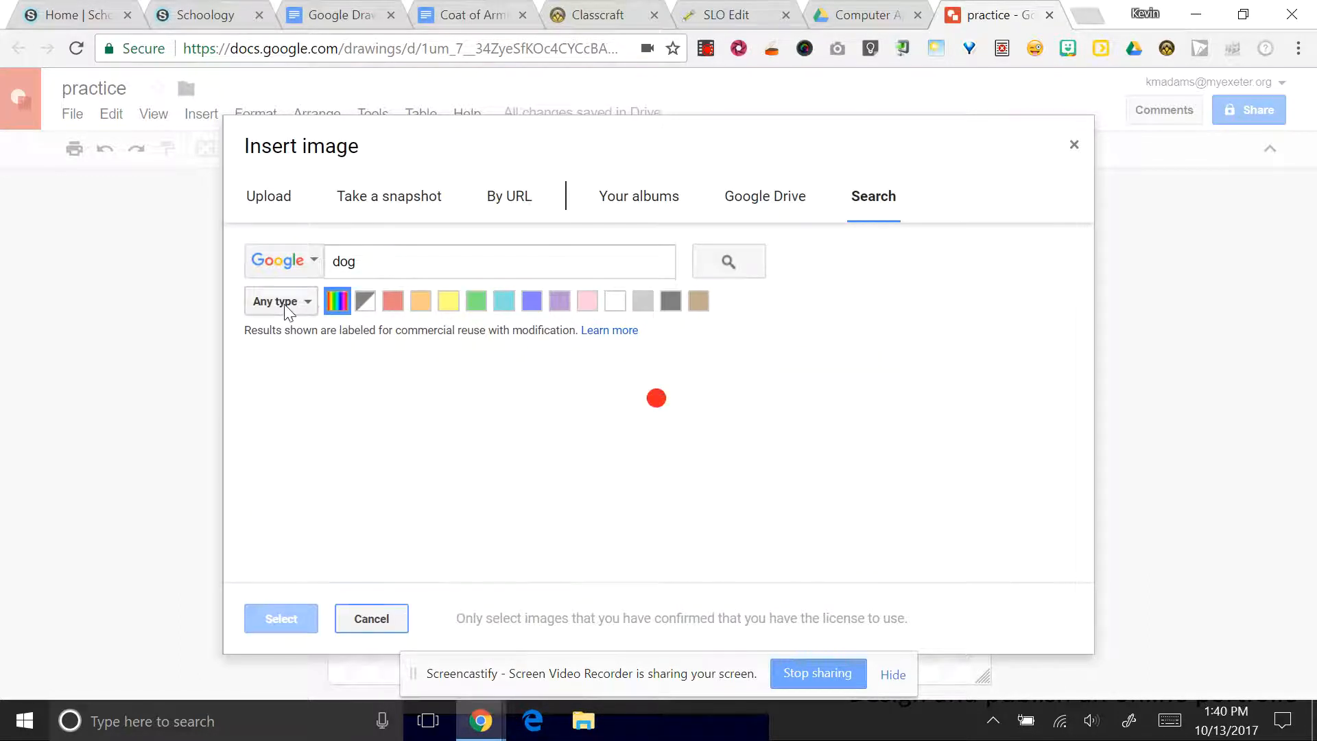
- Compare the "dog" image results filtered by the types Face, Photo, Clip art and Line drawing
left_click(284, 303)
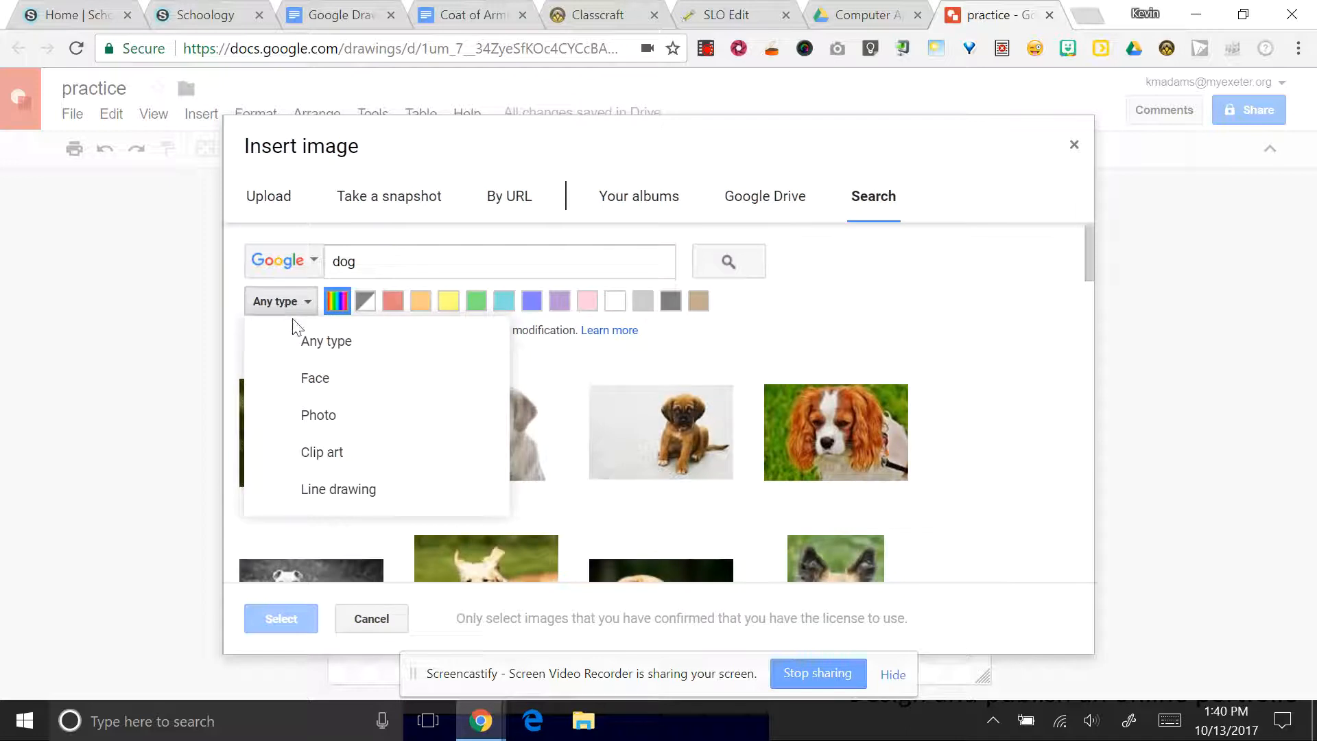
left_click(318, 379)
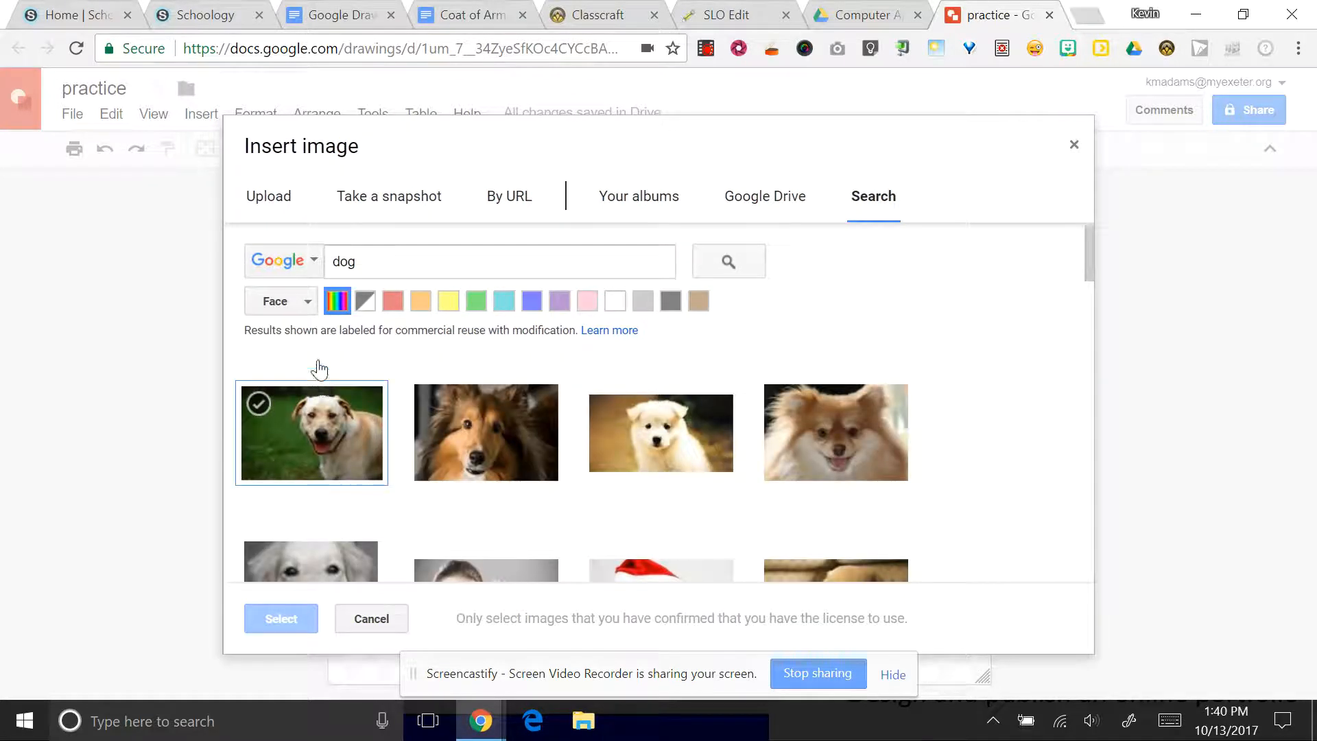
left_click(302, 302)
left_click(321, 424)
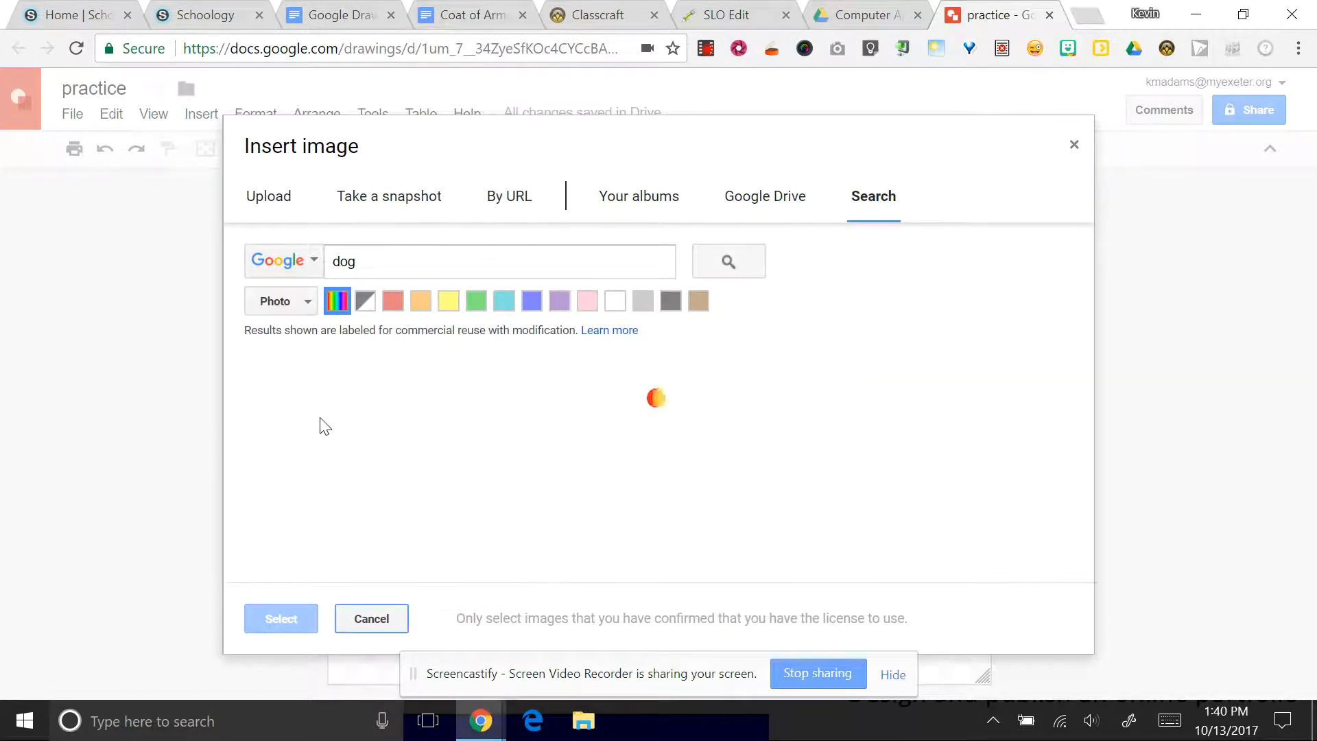
left_click(303, 308)
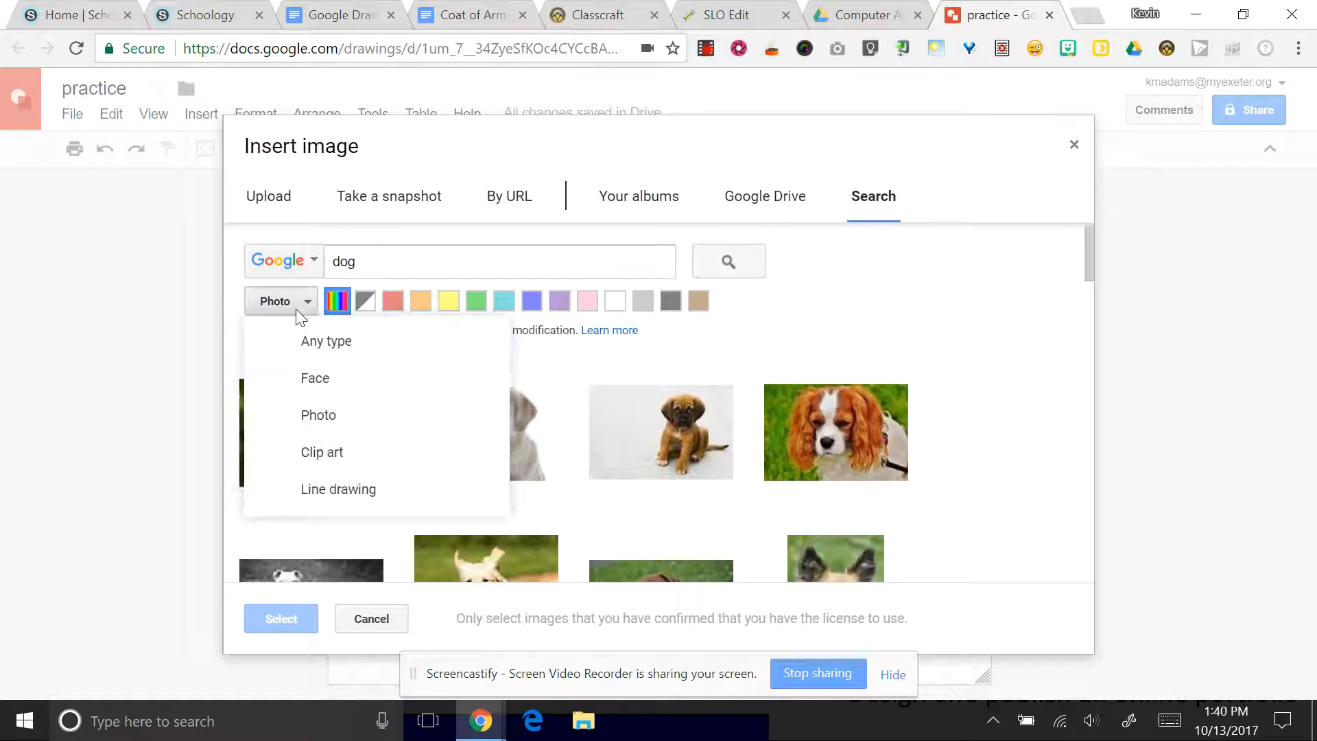
left_click(322, 452)
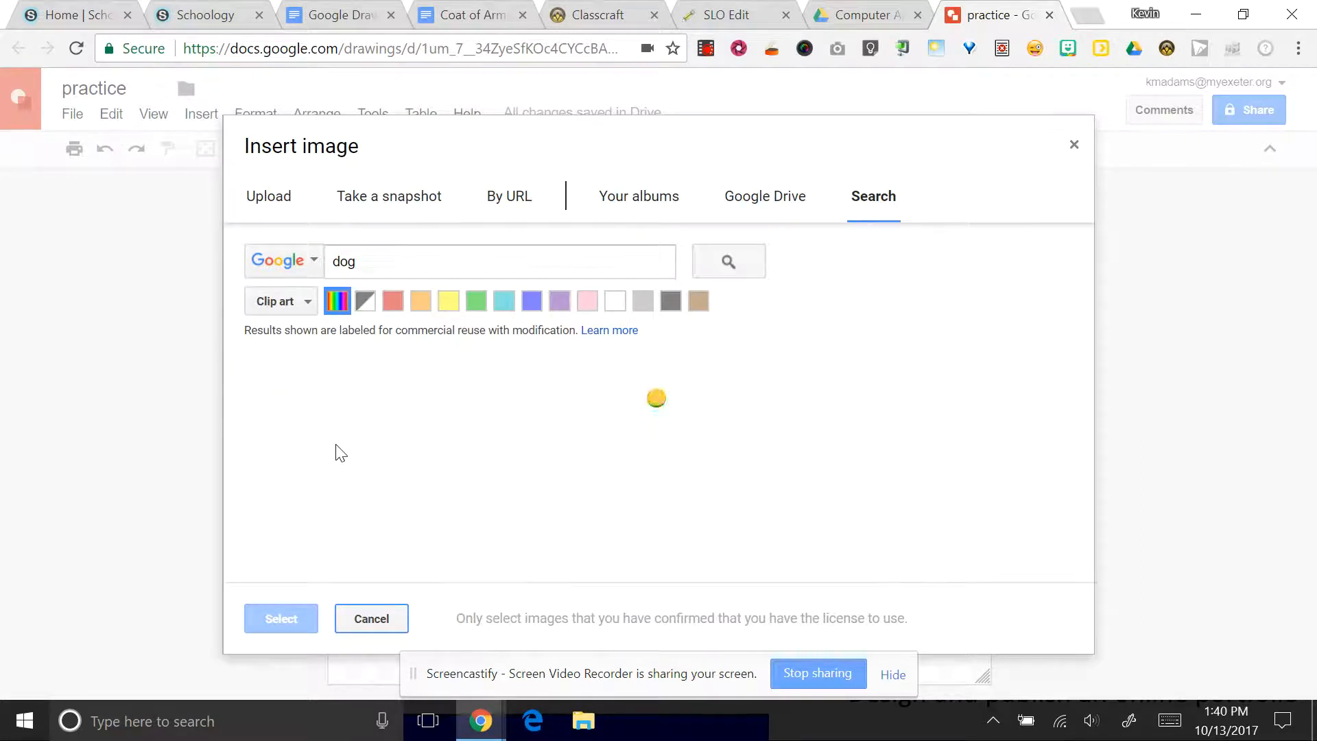
left_click(286, 304)
left_click(341, 490)
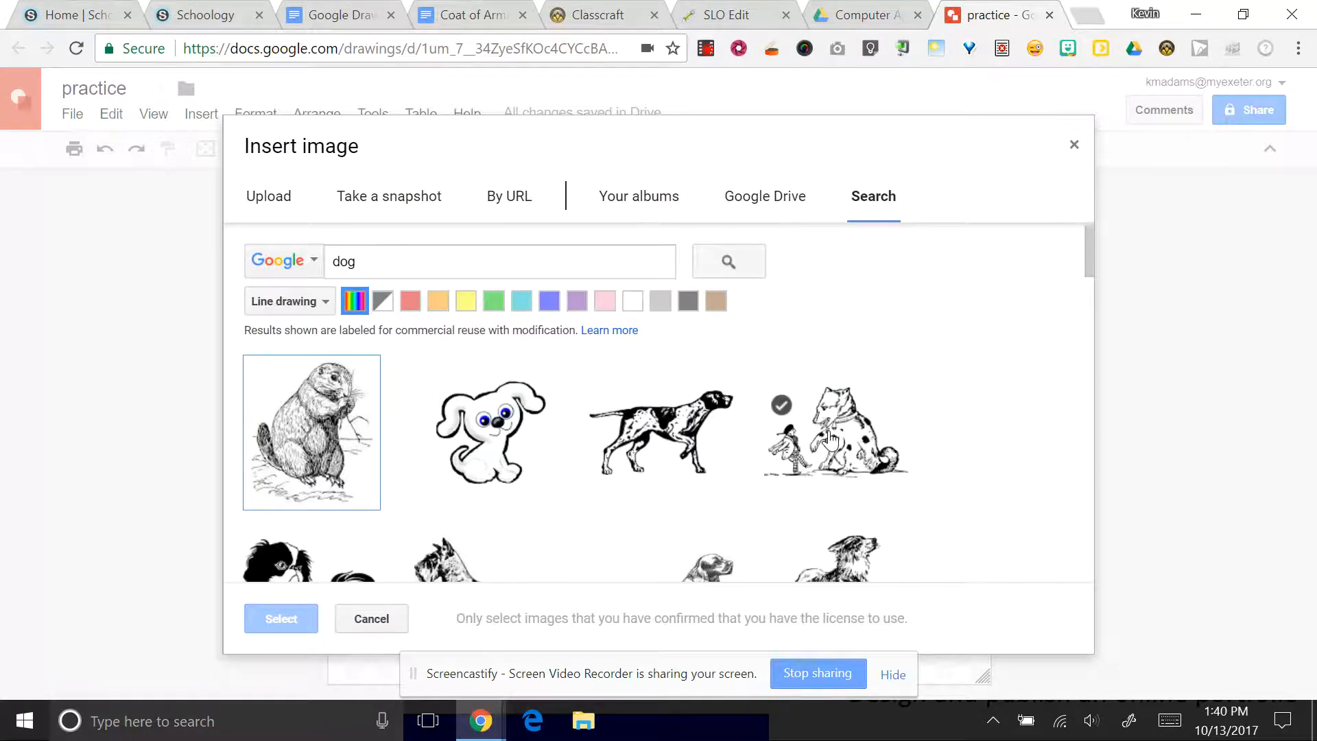
- Filter the "dog" image results to Clip art and insert the brown cartoon puppy with the raised ear
mouse_move(1085, 271)
left_mouse_down()
mouse_move(1083, 333)
mouse_move(1091, 255)
left_mouse_up()
left_click(311, 299)
left_click(343, 451)
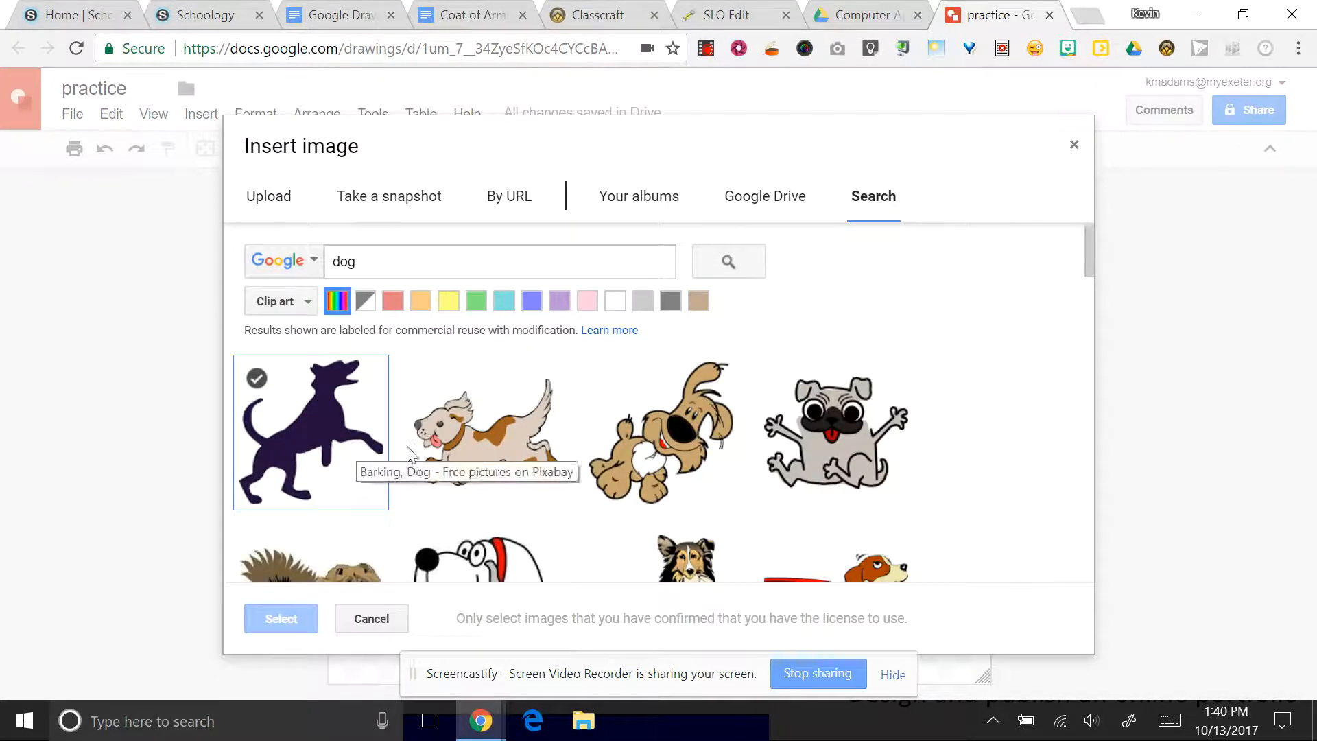
left_click(659, 432)
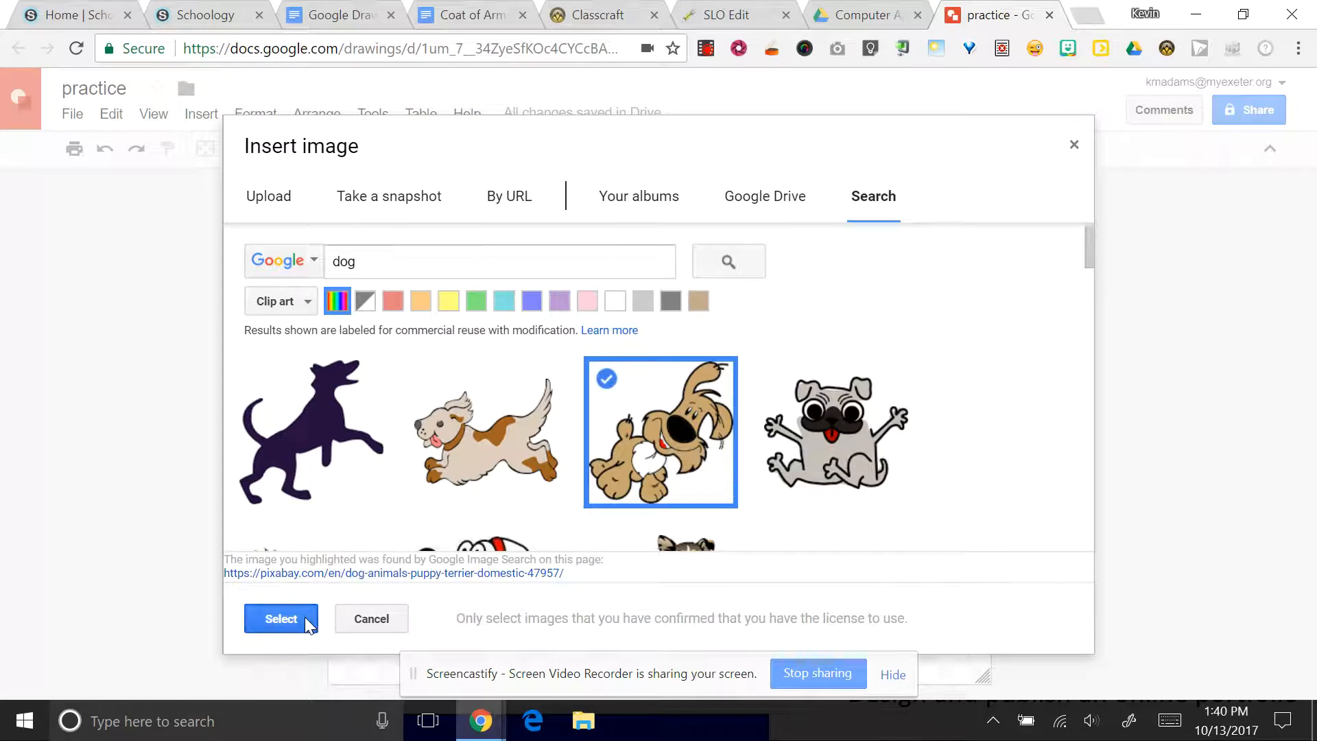
left_click(278, 619)
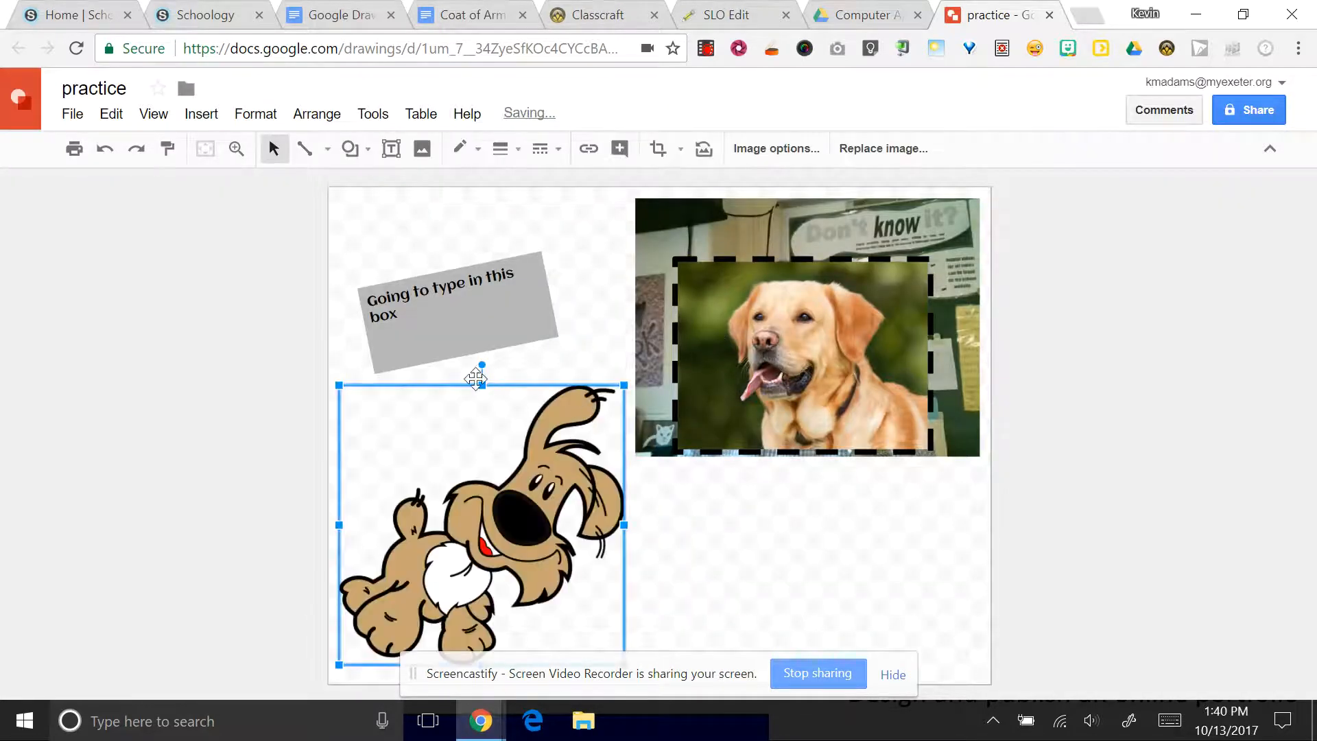
- Shrink the cartoon dog slightly and tilt it counterclockwise by about 32 degrees
left_click_drag(338, 382, 405, 449)
left_click_drag(511, 429, 419, 415)
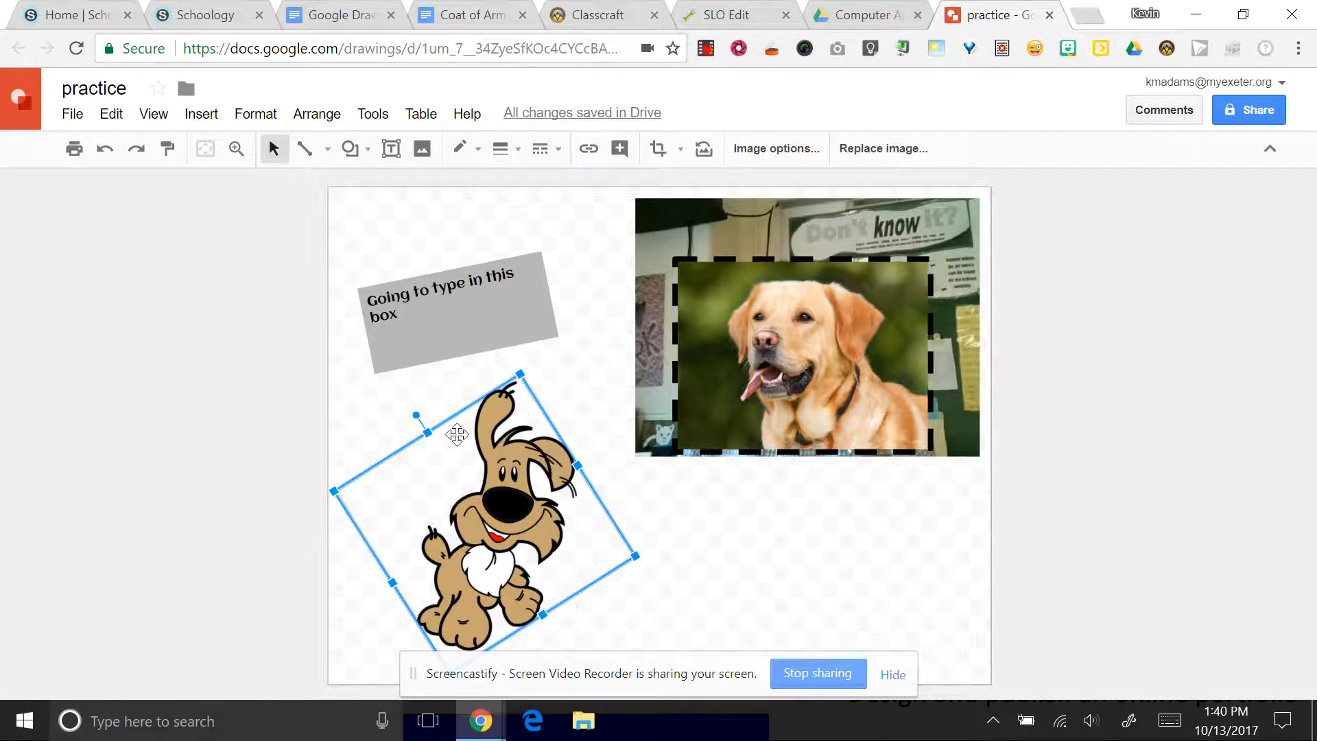
left_click(318, 393)
- Insert word art reading "Fancy!!!" and place it below the dog photo
left_click(194, 117)
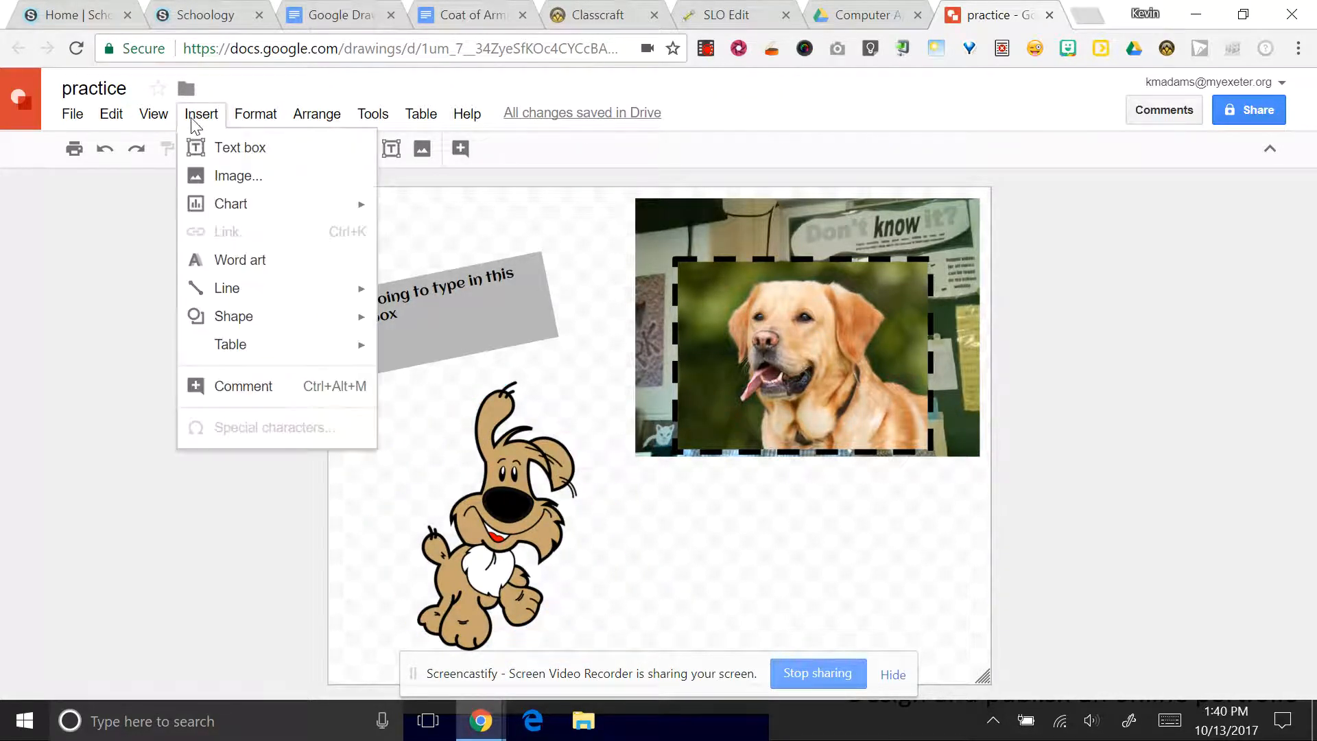
left_click(249, 269)
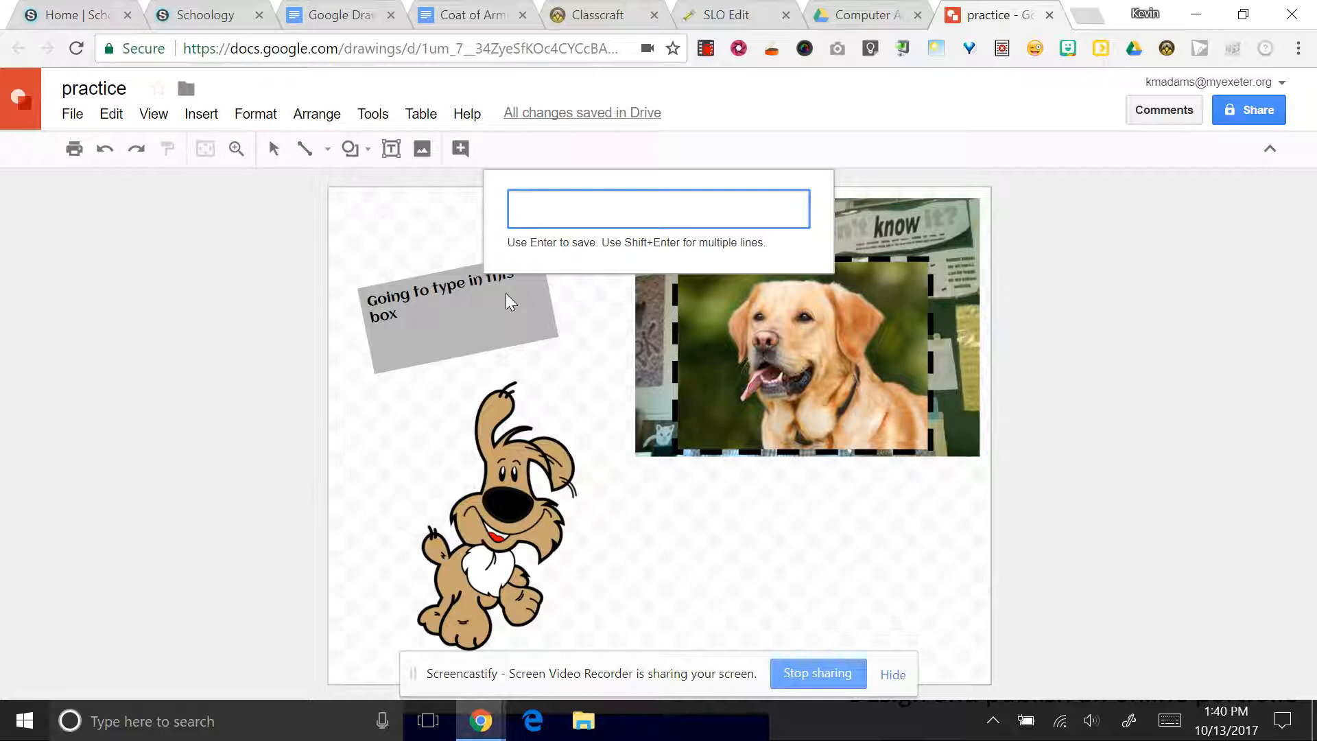
type("Fancy!")
key("Return")
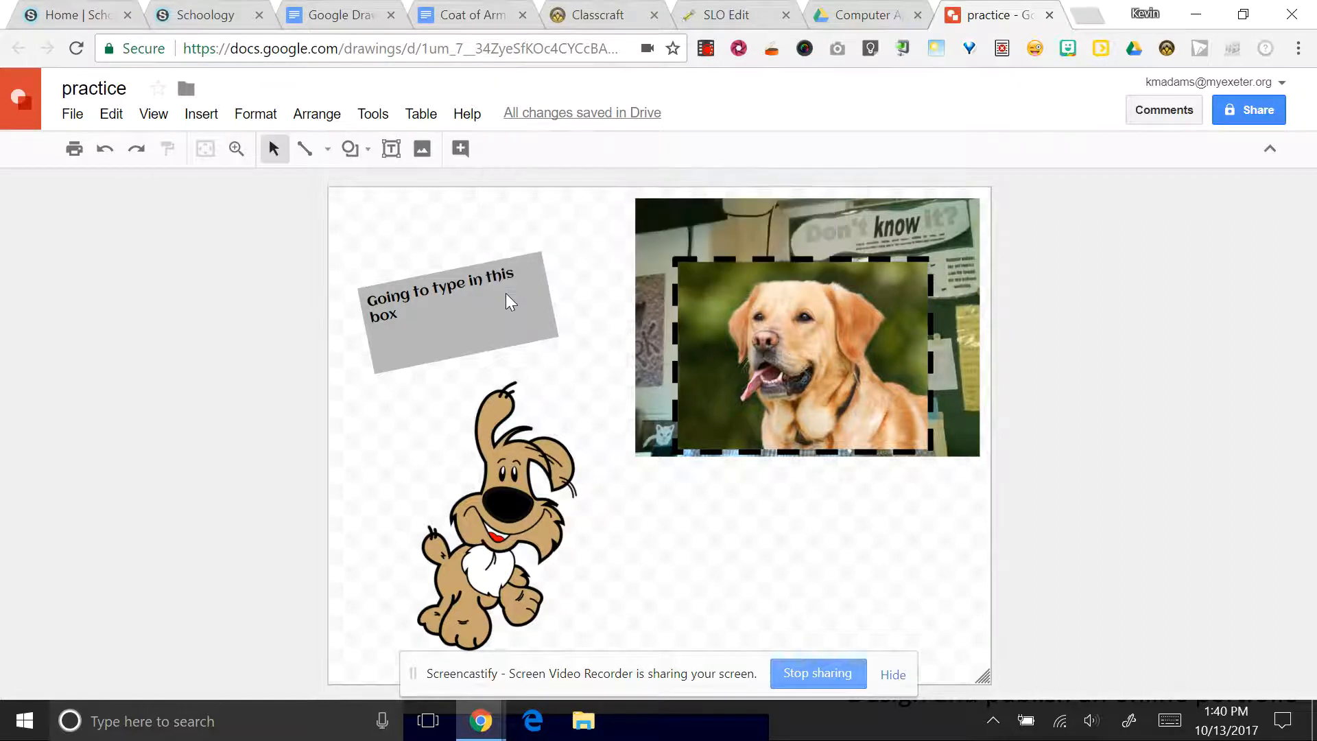
left_click_drag(652, 425, 754, 518)
- Format the "Fancy!!!" word art with the Lemon font, a medium blue fill and a dark gray outline
left_click(659, 150)
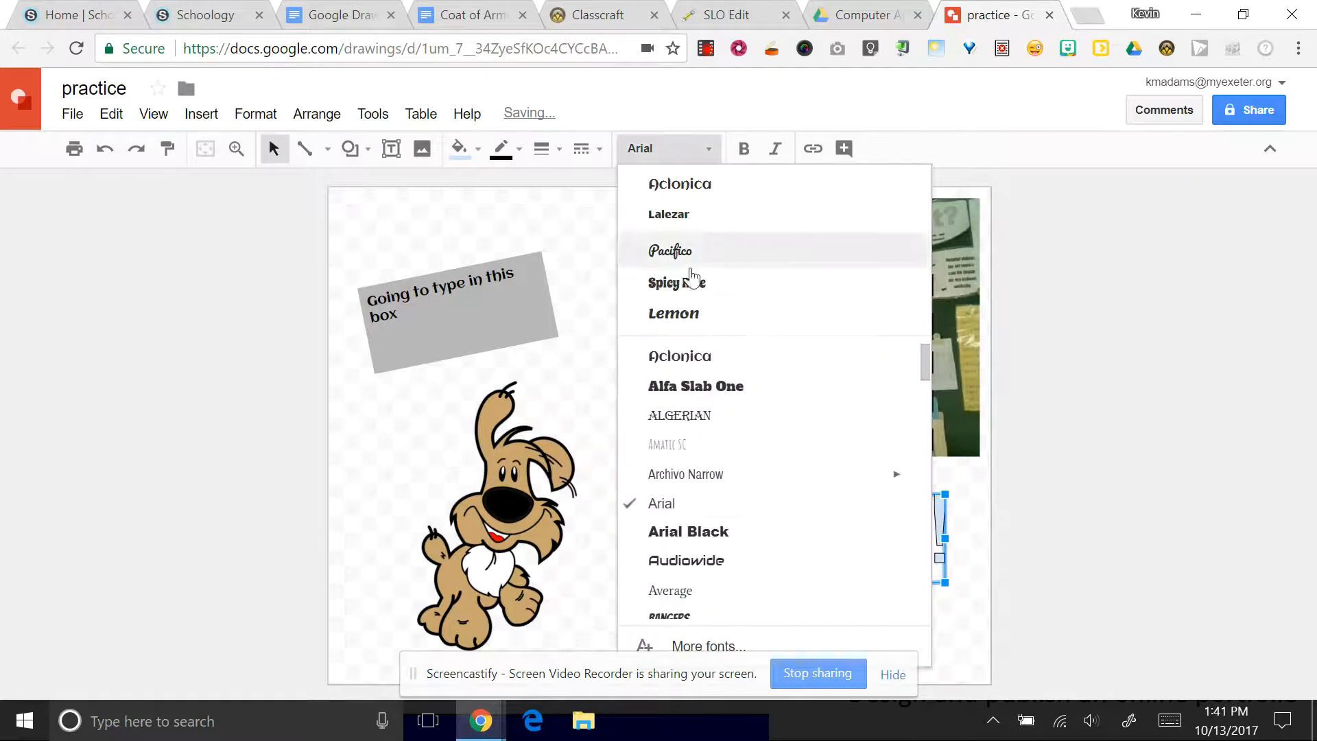
left_click(707, 317)
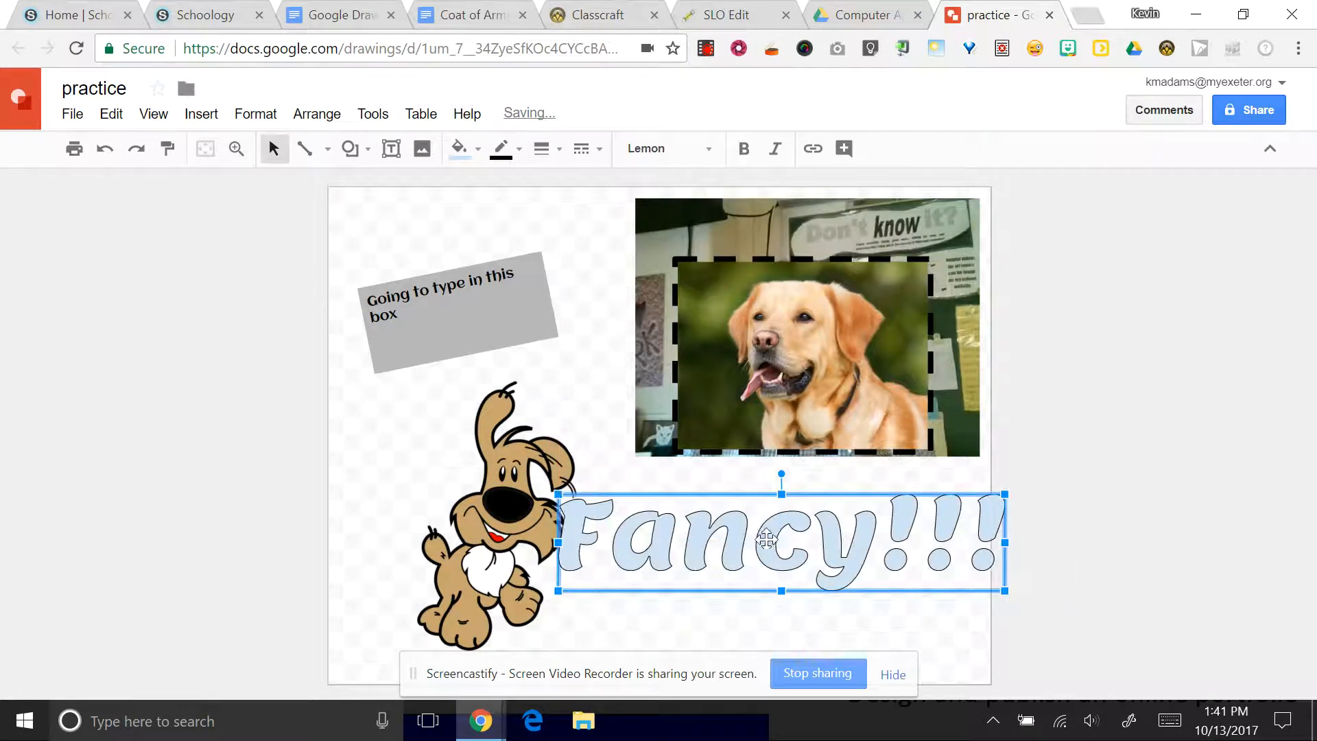
left_click(458, 149)
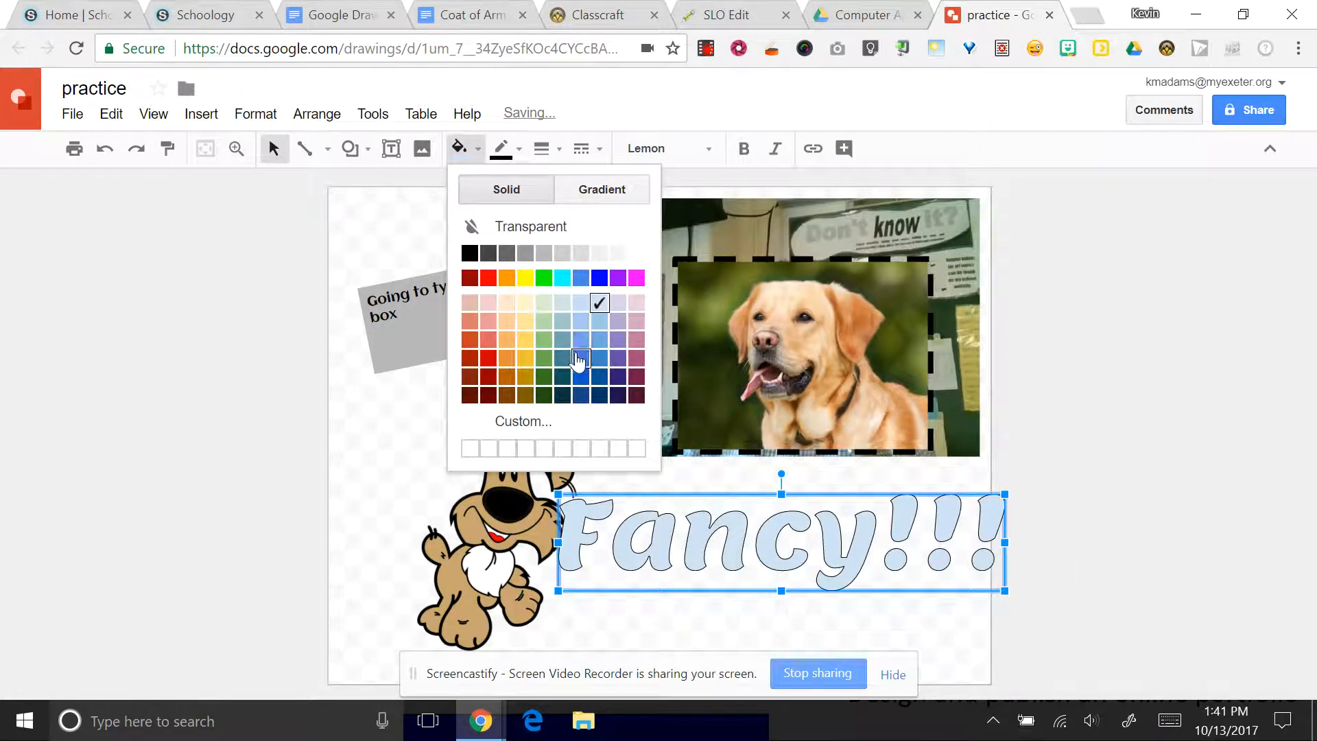
left_click(579, 360)
left_click(502, 149)
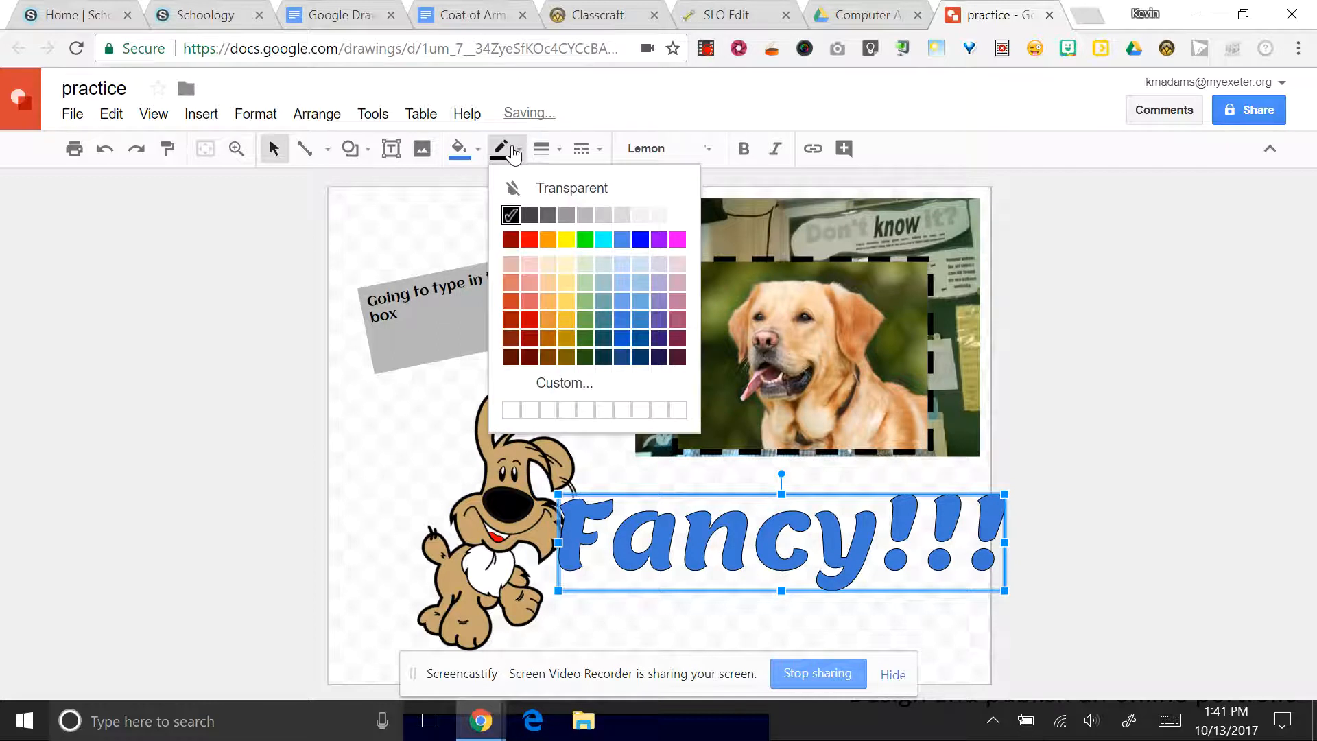
left_click(542, 217)
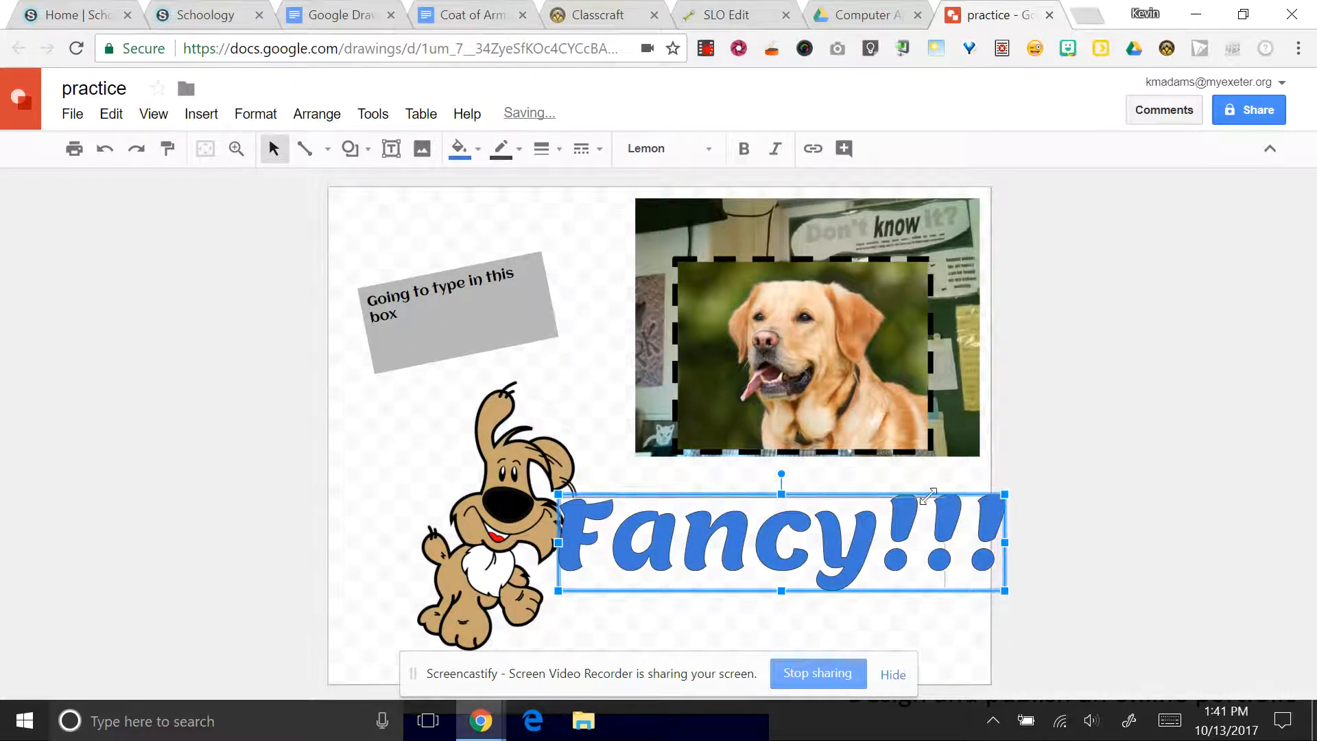
- Narrow the "Fancy!!!" word art to fit on the page below the photo and set its outline weight to 4px
left_click_drag(927, 496, 910, 494)
left_click_drag(790, 528, 838, 552)
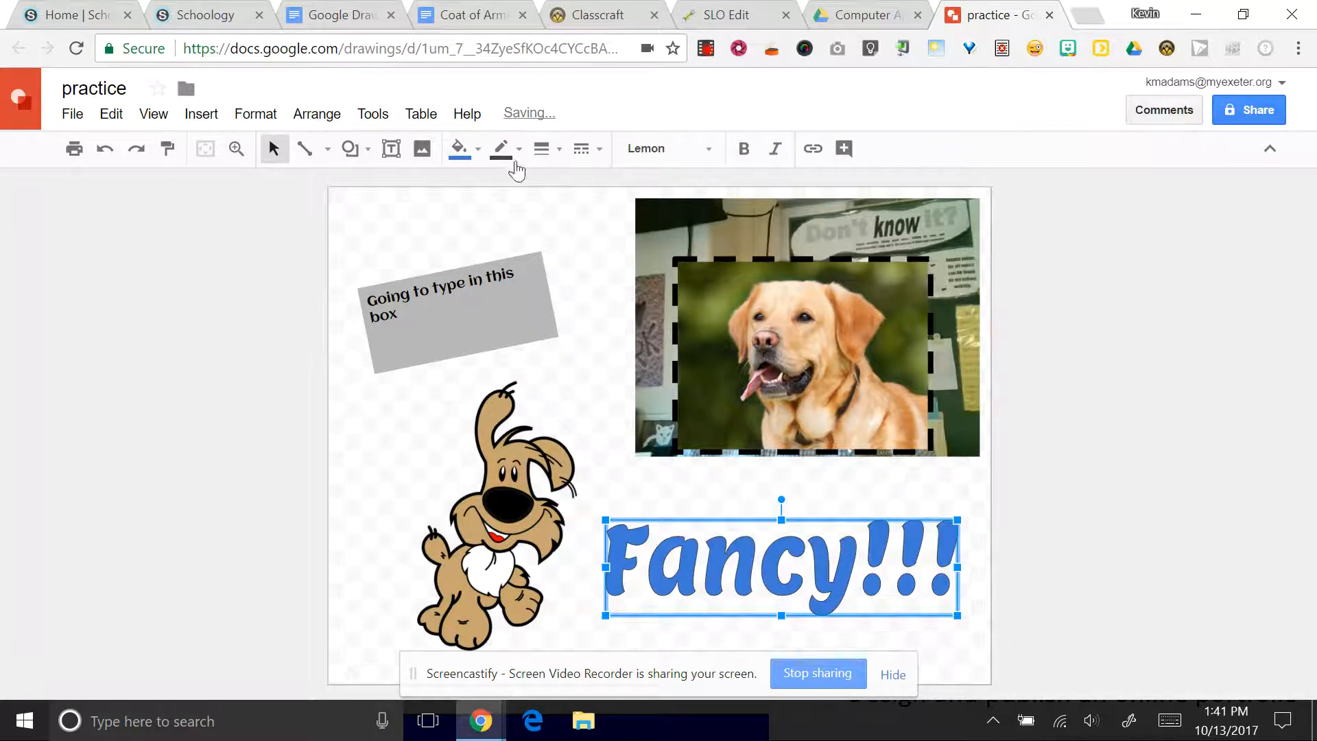
left_click(516, 150)
left_click(544, 148)
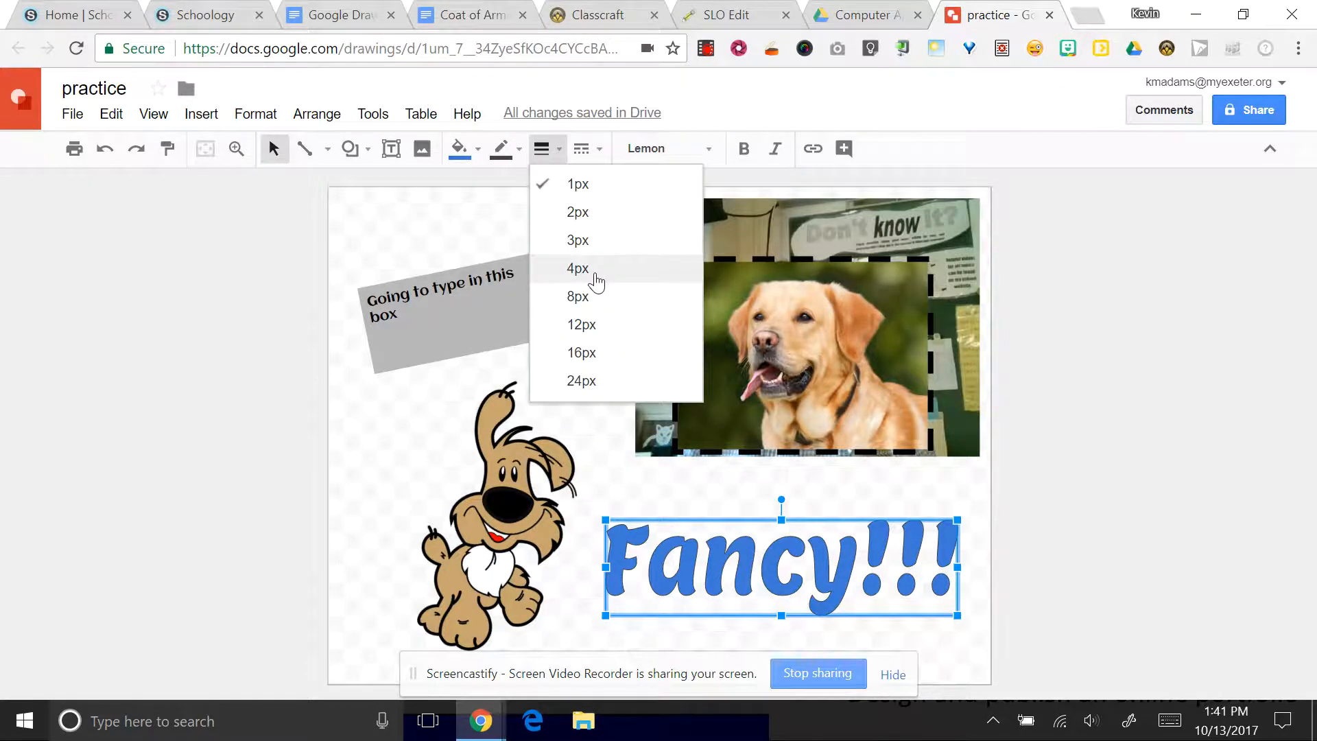
left_click(596, 281)
- Move the "Fancy!!!" word art to the page's upper-left corner and shift the gray text box down beneath it
left_click_drag(662, 549, 391, 234)
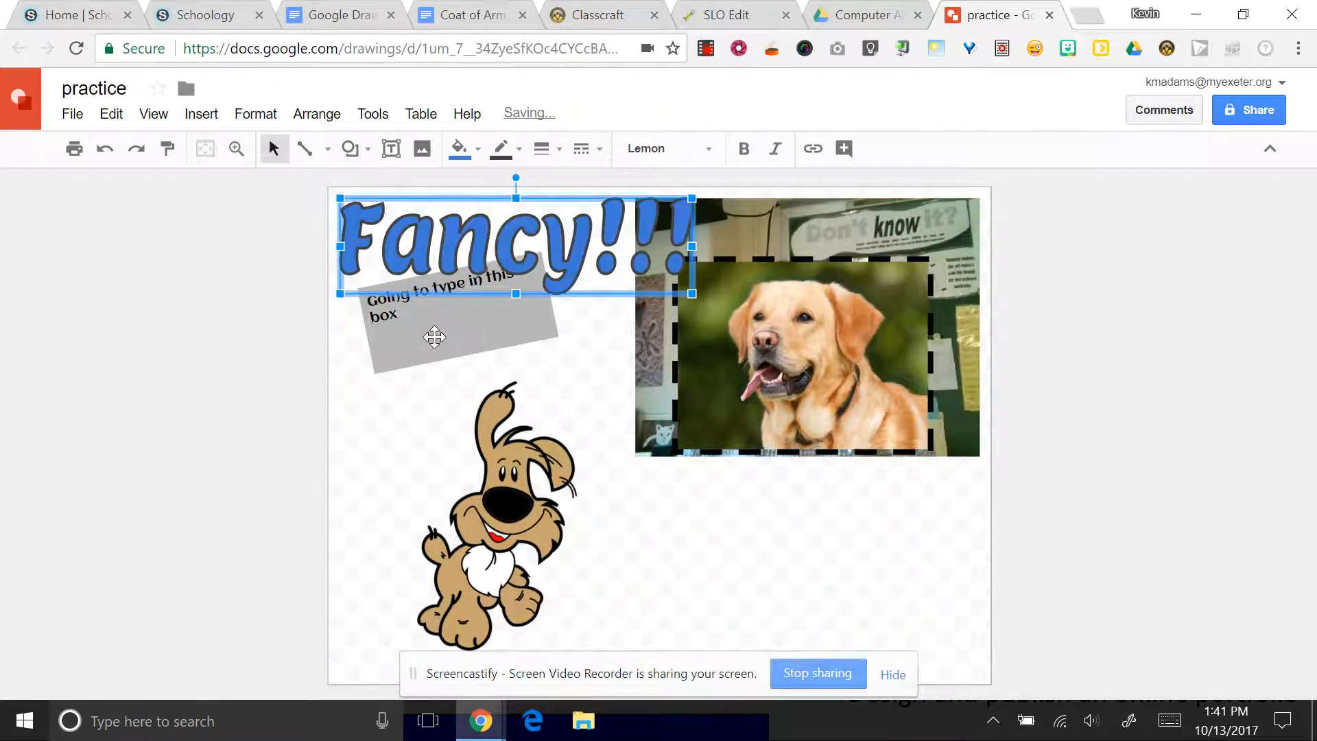
left_click(443, 358)
left_click_drag(447, 356, 447, 386)
left_click_drag(482, 295, 463, 316)
left_click_drag(492, 242, 520, 232)
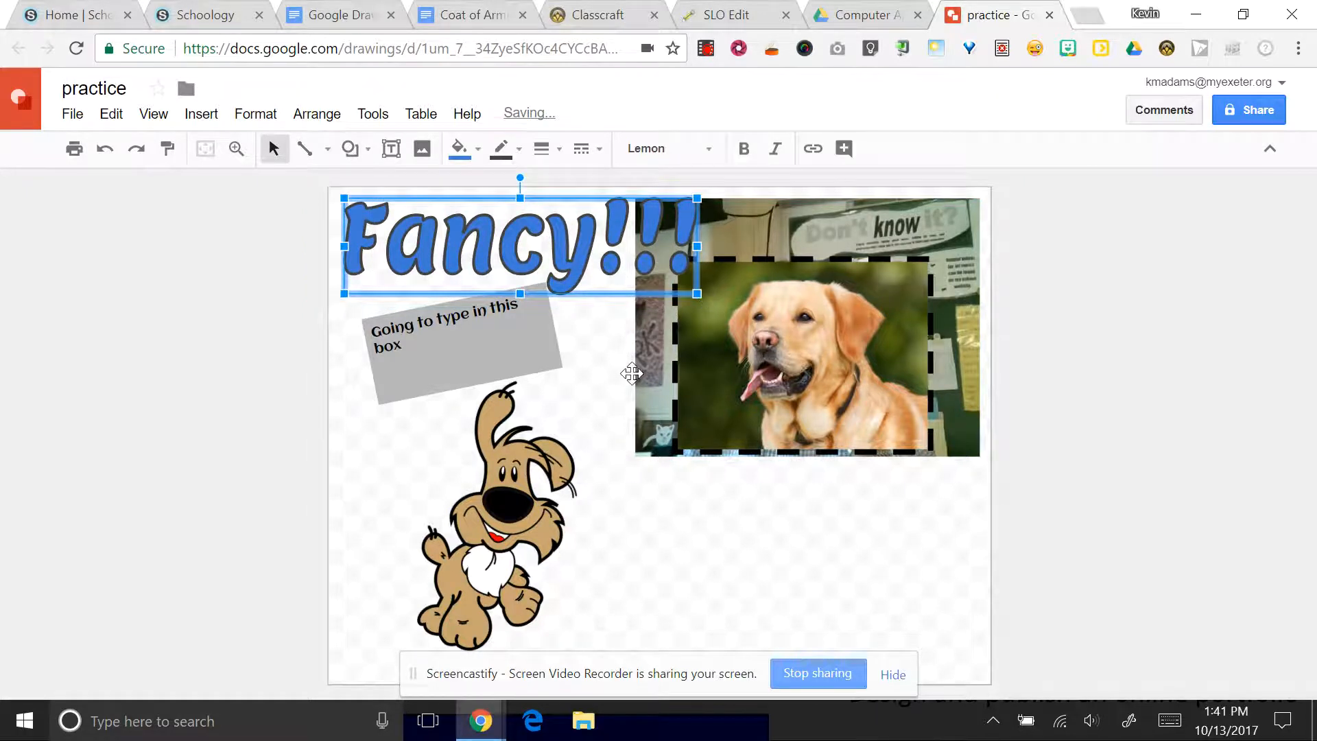
- Tilt the "Fancy!!!" word art slightly counterclockwise and move it over the cartoon dog's head
left_click_drag(519, 181, 505, 180)
left_click_drag(510, 230, 507, 407)
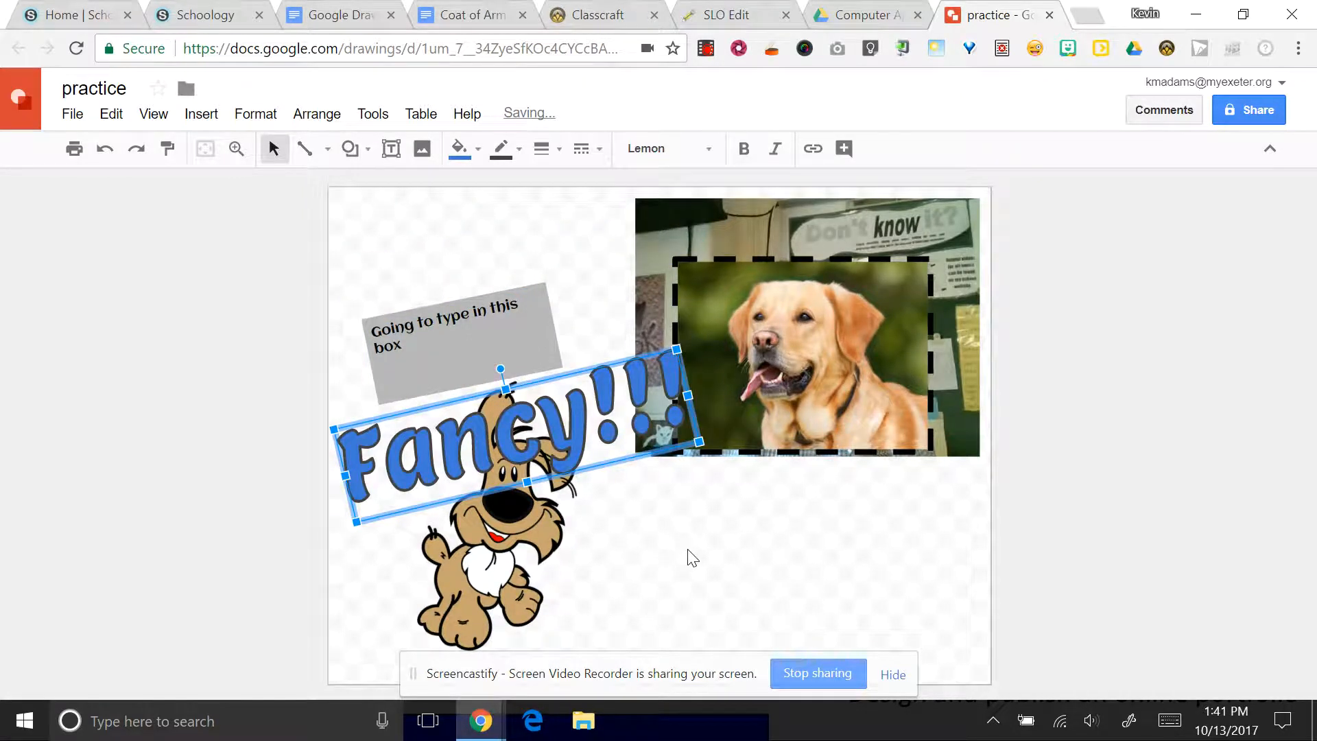
left_click(277, 297)
- Draw a closed, irregular many-sided polyline shape in the page's lower-right area, overlapping the bottom of the dog photo
left_click(201, 113)
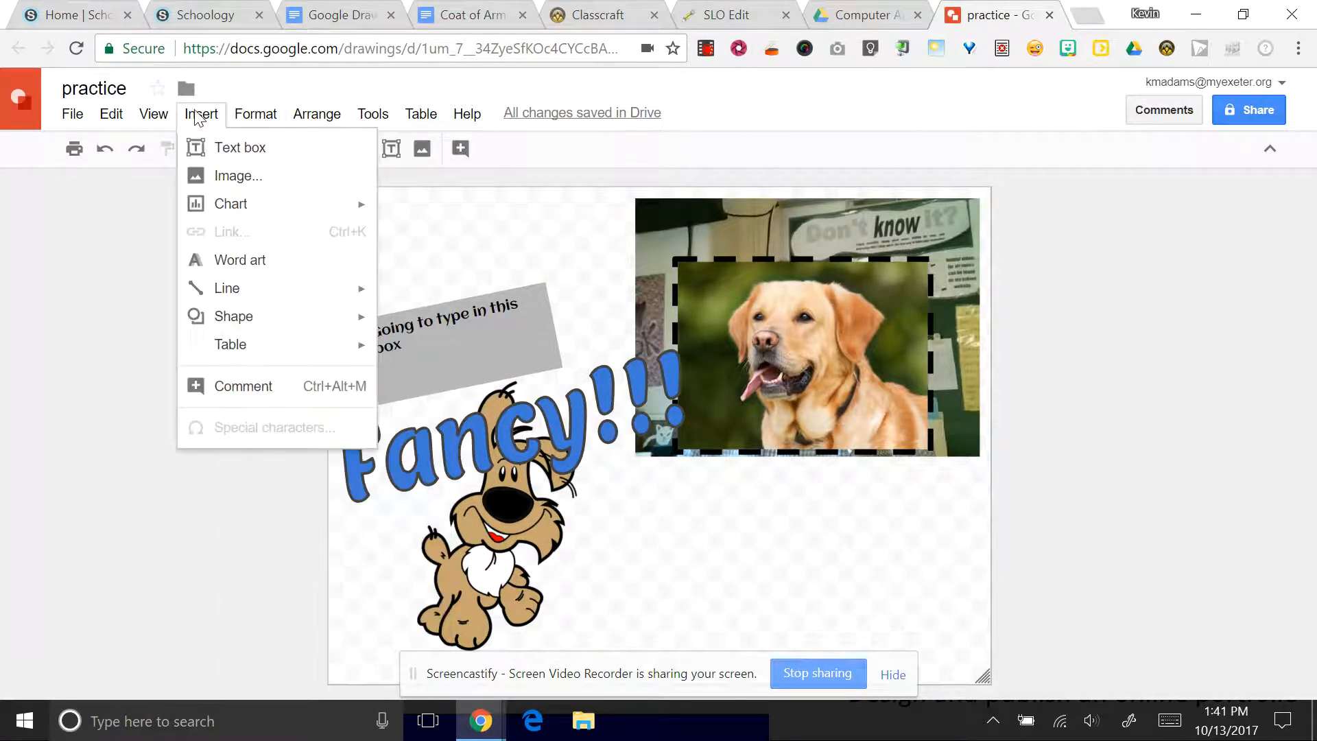
mouse_move(249, 296)
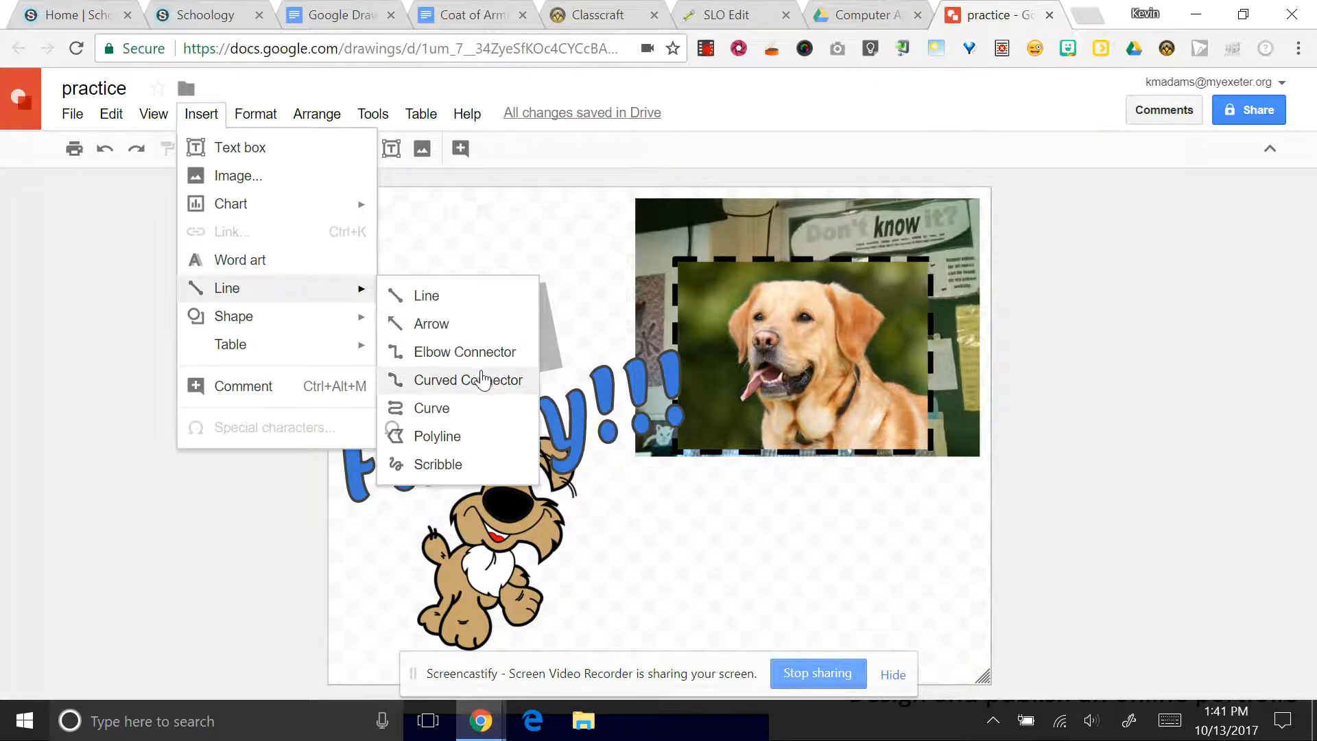
left_click(447, 437)
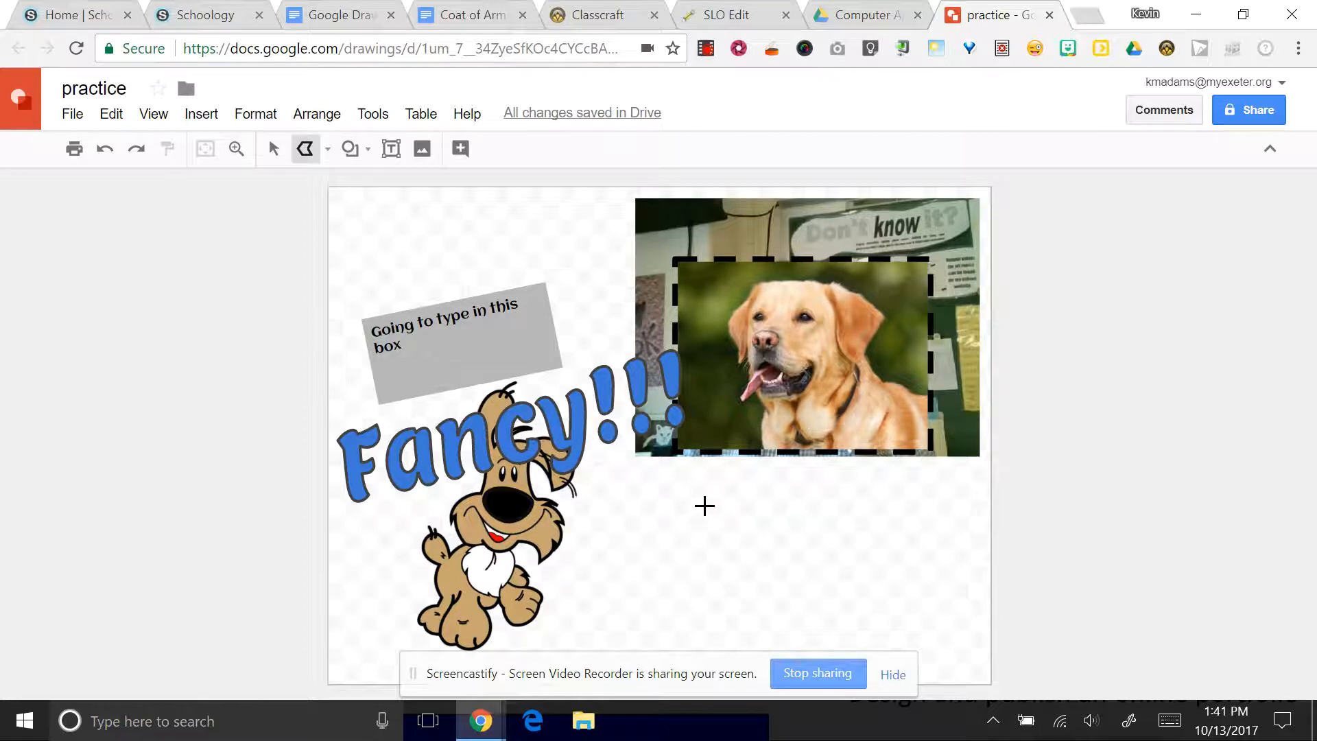
left_click(895, 676)
left_click(693, 507)
left_click(656, 642)
left_click(781, 667)
left_click(851, 575)
left_click(747, 492)
left_click(857, 435)
left_click(719, 474)
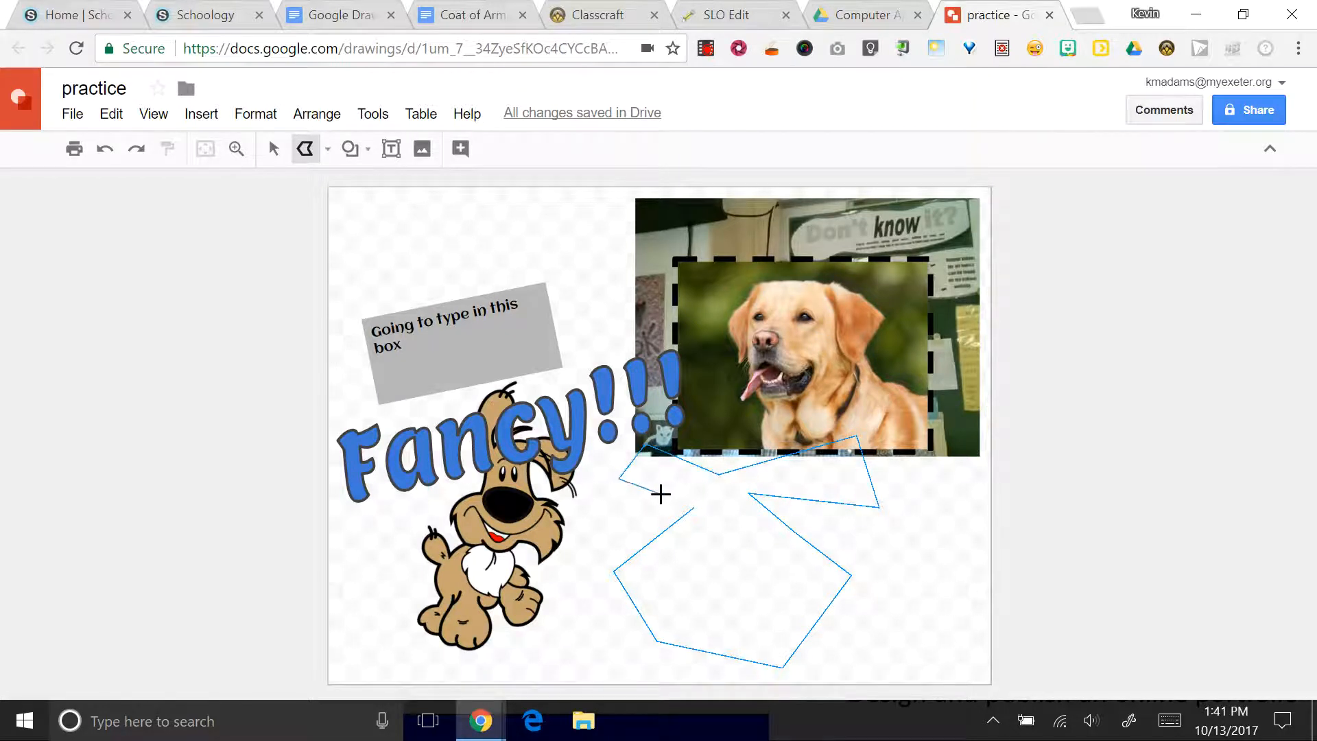
left_click(691, 507)
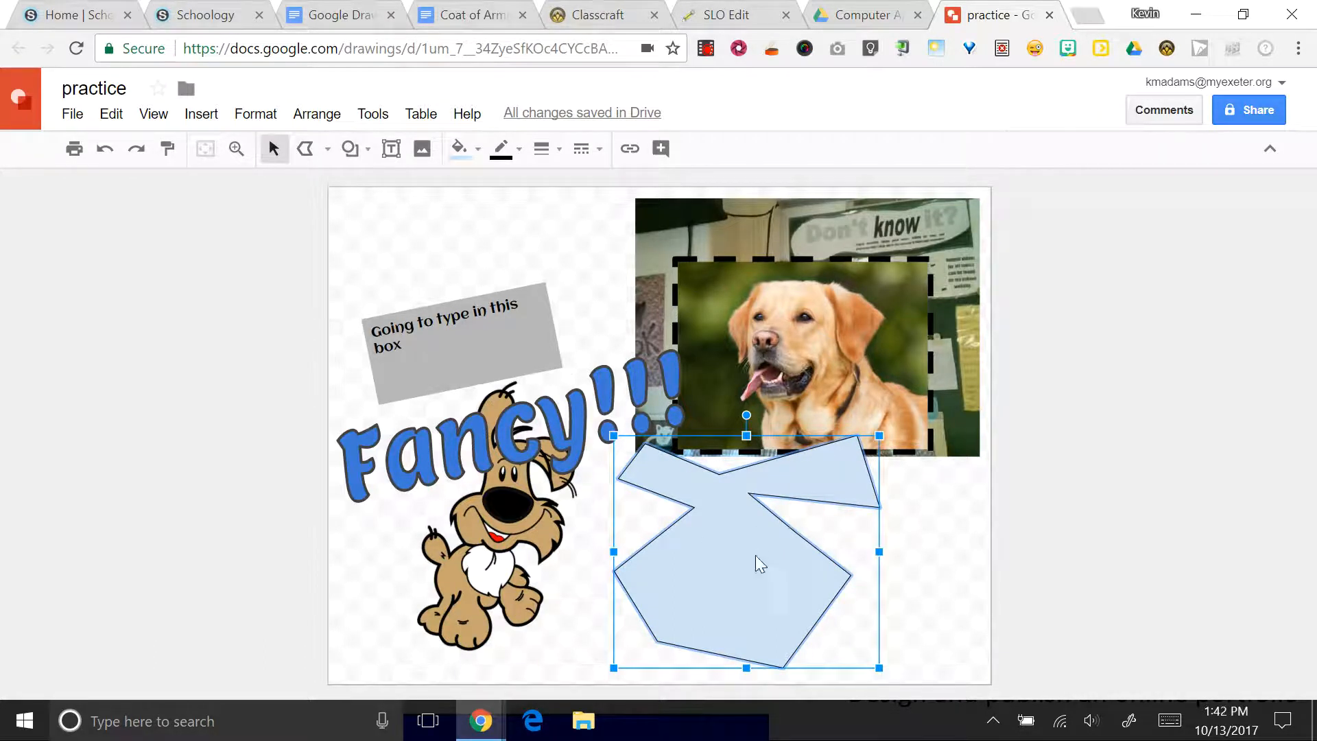
- Give the polyline shape a light yellow fill and a 12px blue outline, and move it just below the dog photo
left_click(459, 148)
left_click(525, 303)
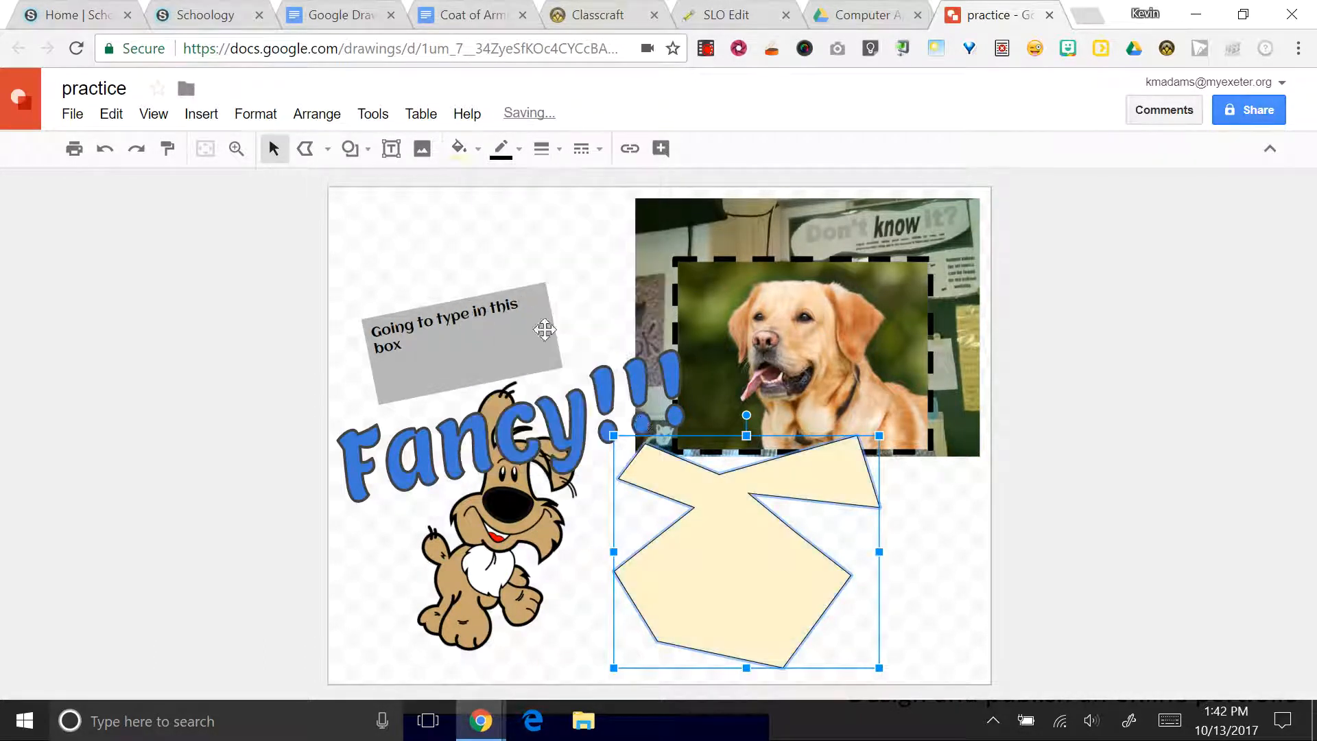
left_click(501, 148)
left_click(622, 319)
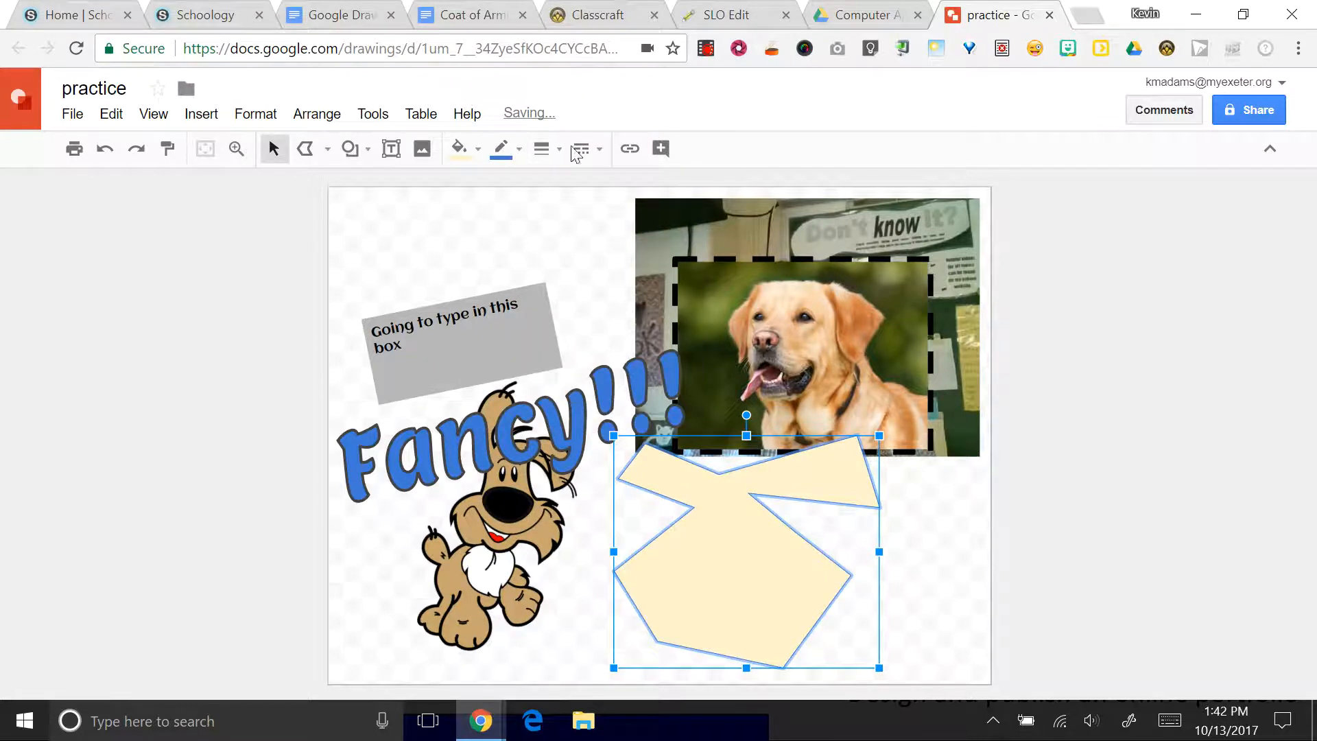
left_click(542, 148)
left_click(603, 325)
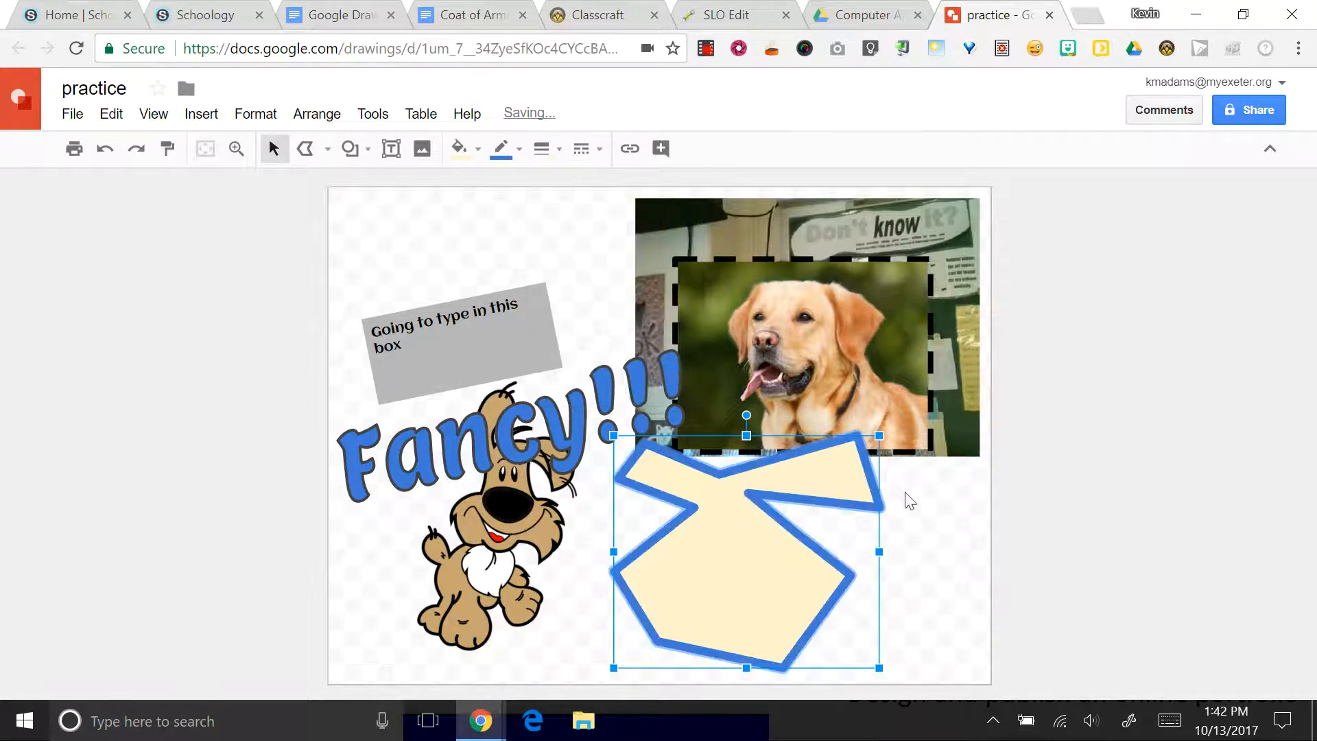
left_click_drag(745, 542, 790, 561)
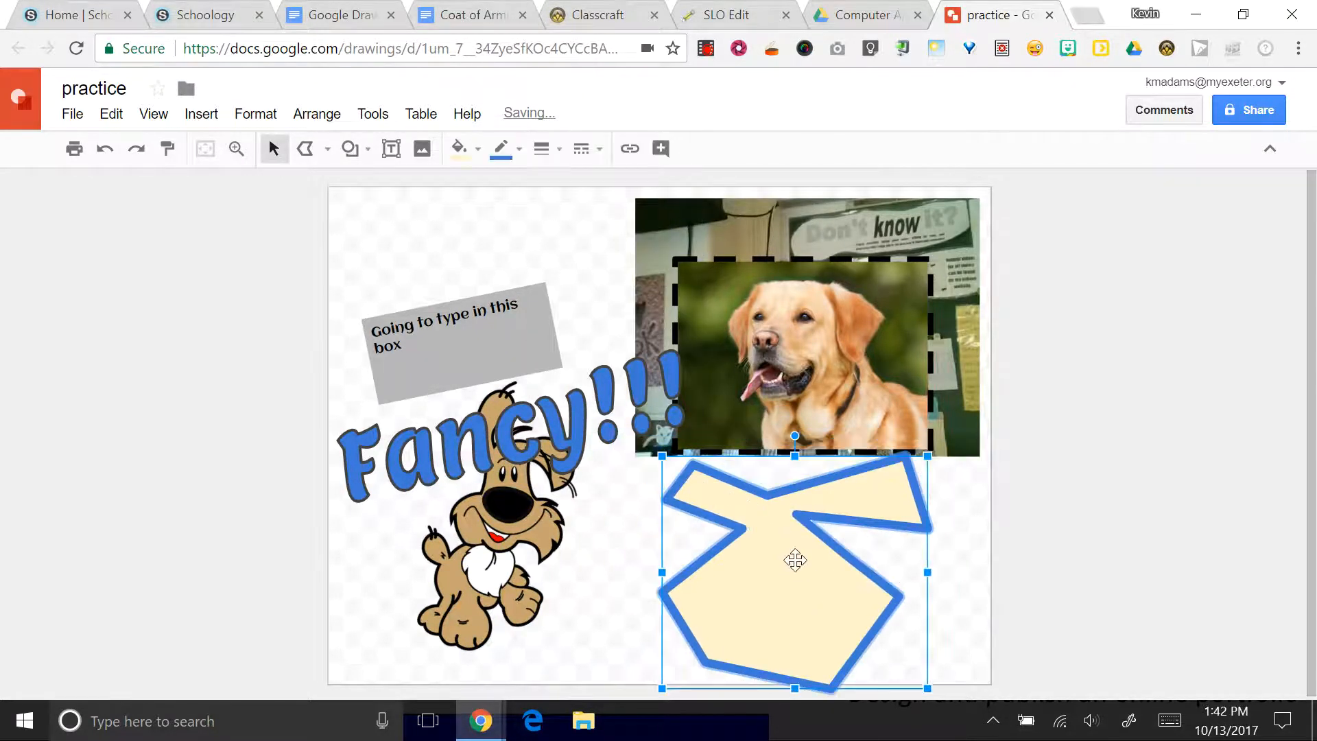
left_click(482, 251)
- Draw an open two-segment polyline over the gray text box and move it toward the page's upper-left corner
left_click(201, 114)
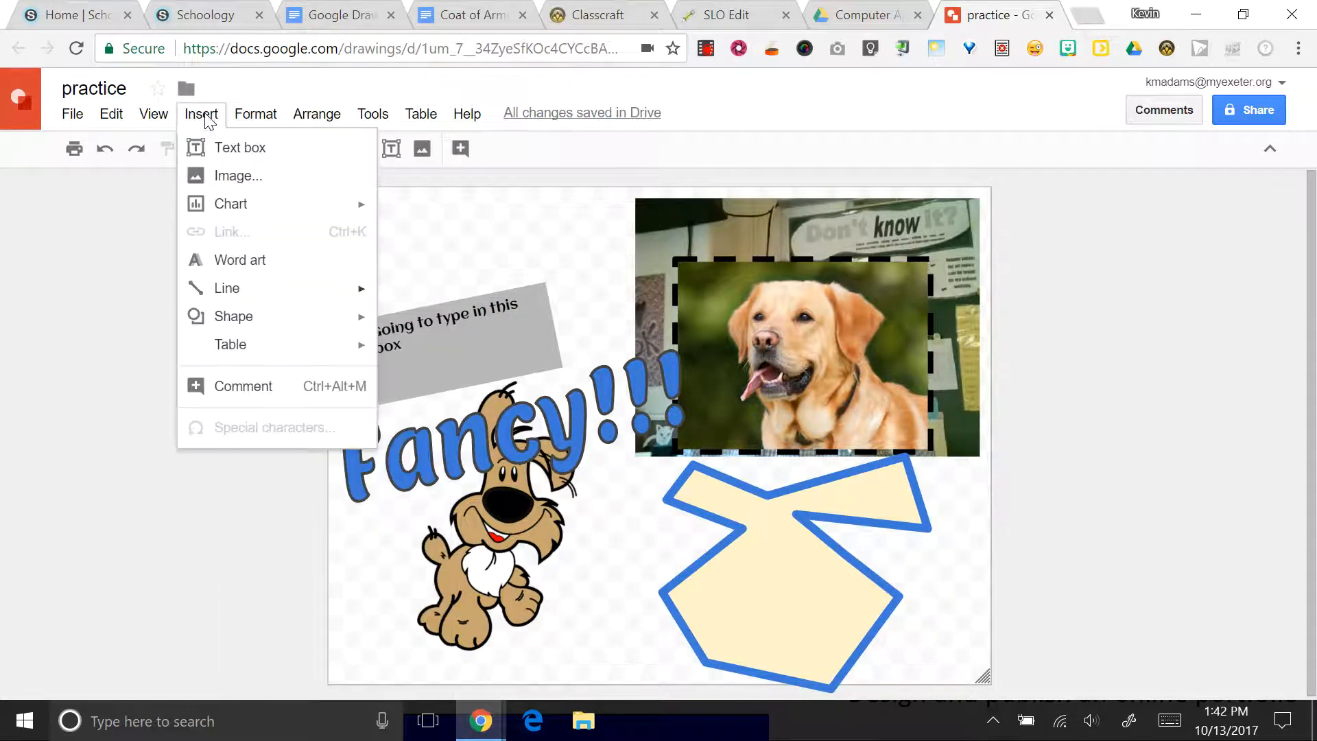
mouse_move(300, 288)
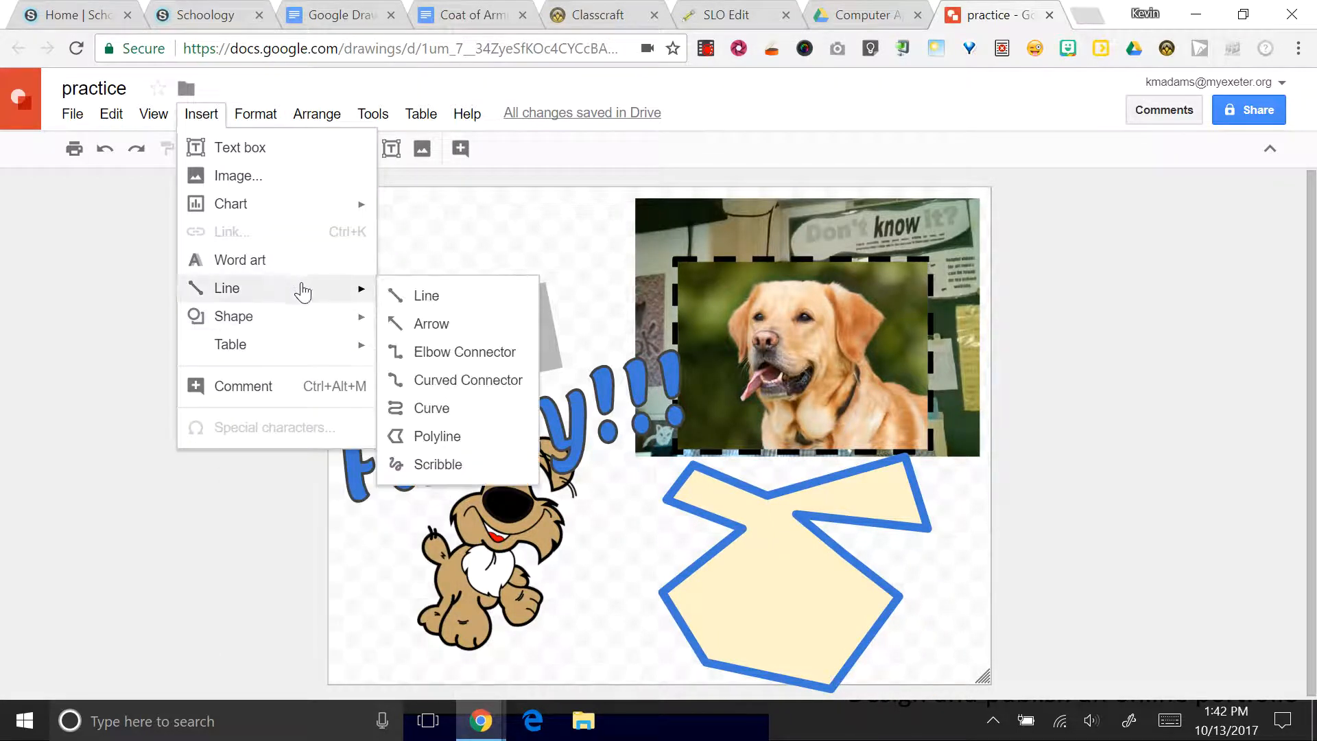
left_click(476, 435)
left_click(455, 222)
left_click(382, 269)
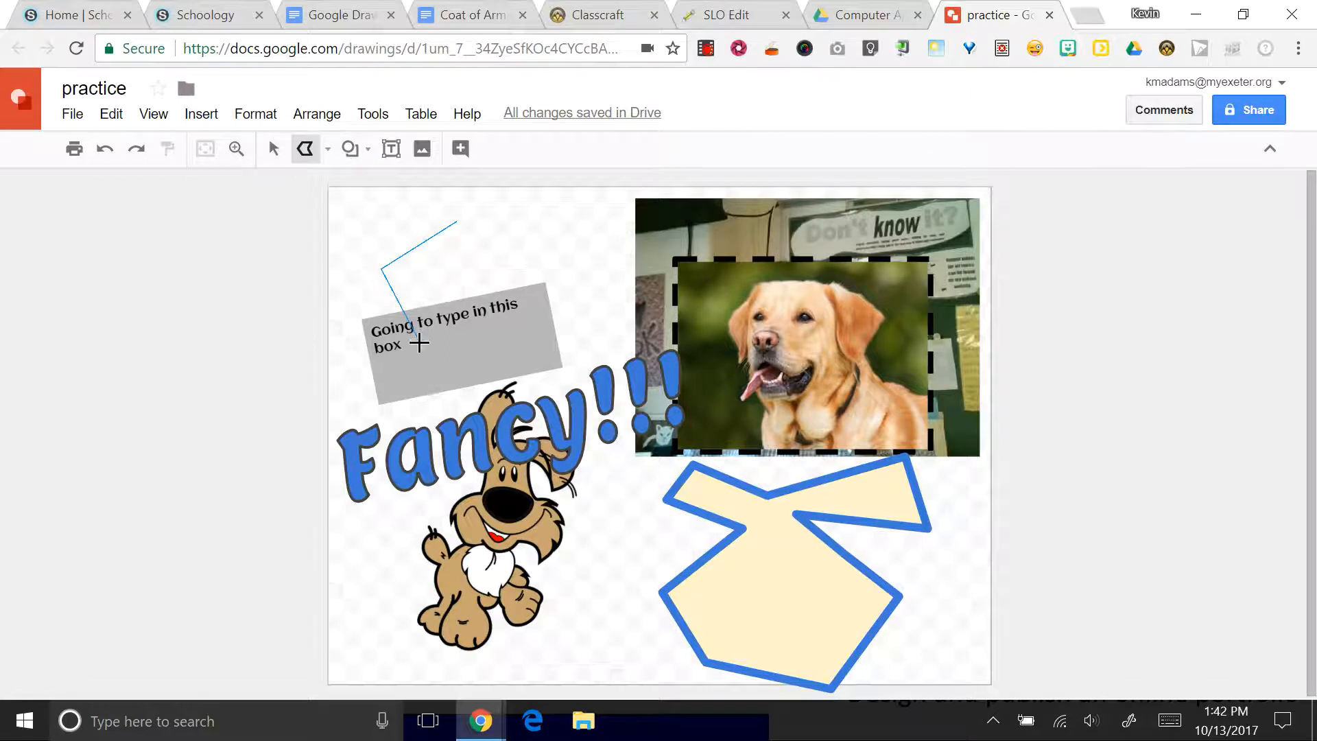
double_click(420, 343)
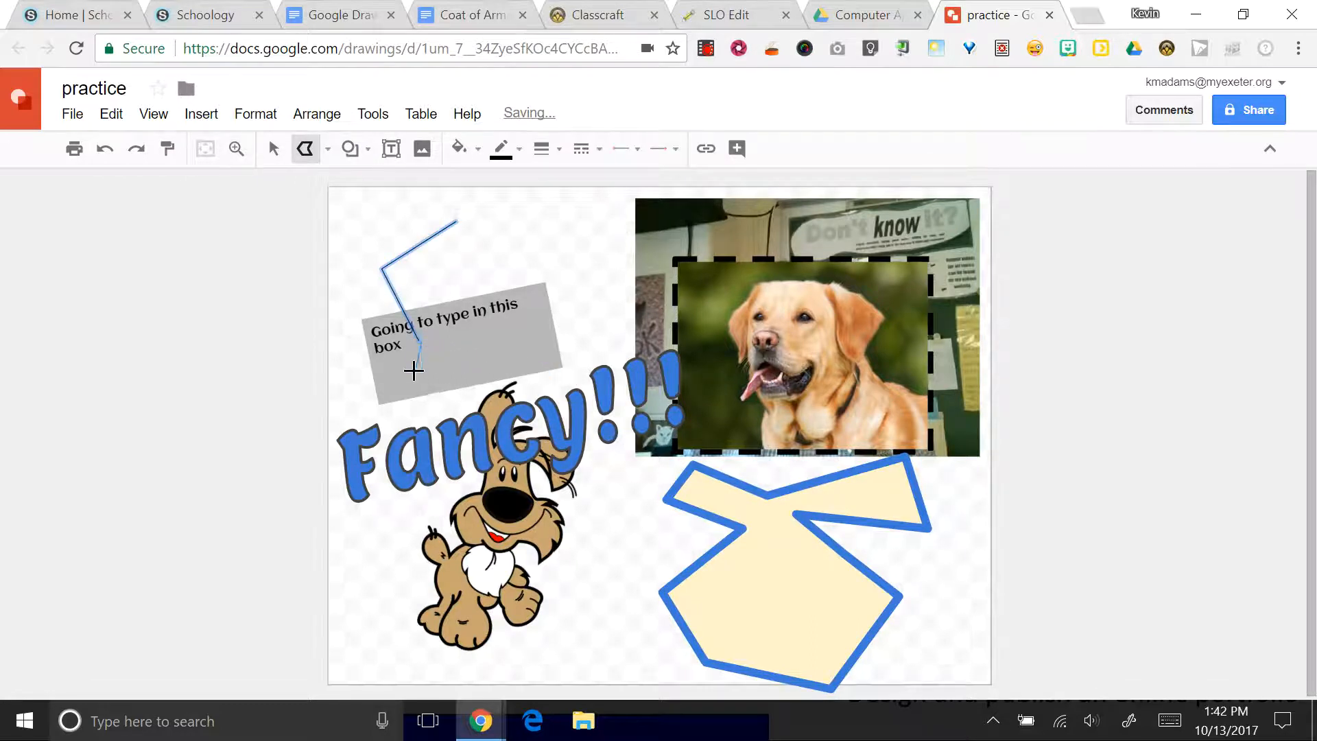
left_click(513, 261)
left_click_drag(406, 257, 386, 234)
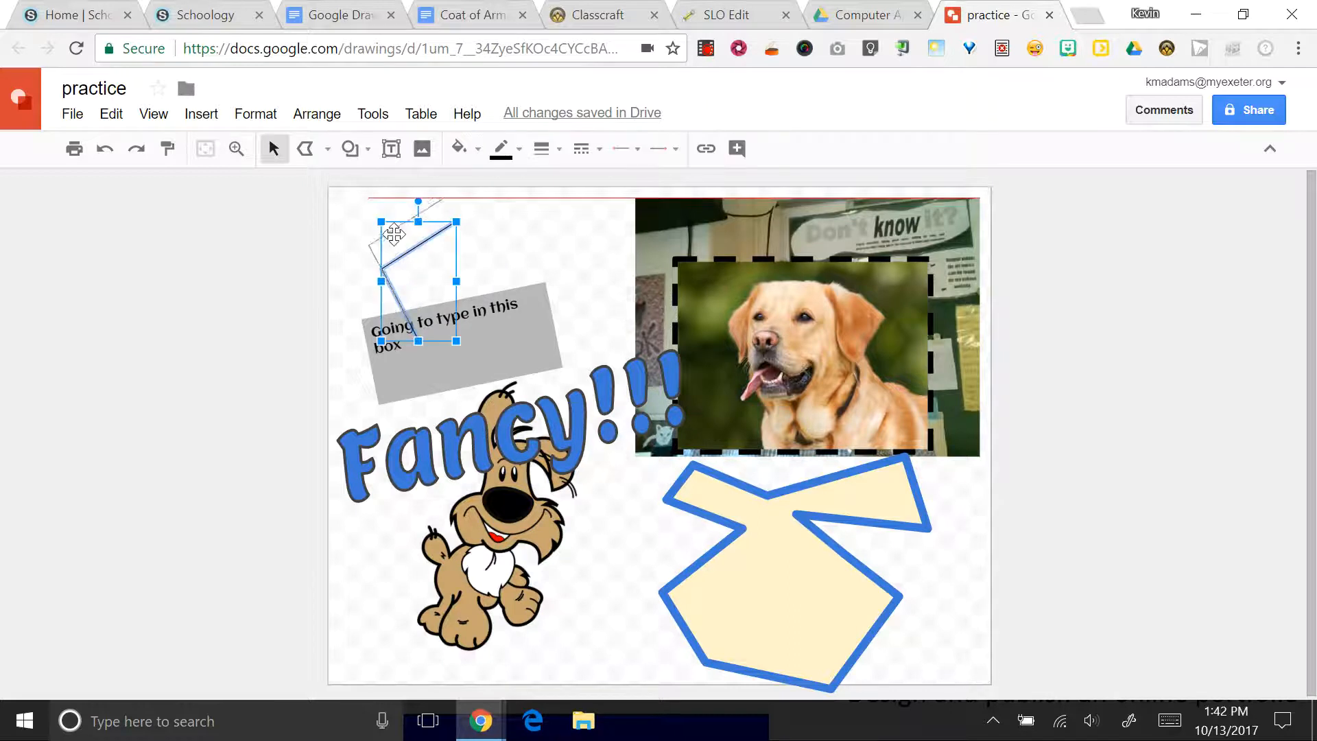
- Draw a second two-segment polyline joining both ends of the open line to complete a four-sided outline
left_click(242, 117)
mouse_move(209, 118)
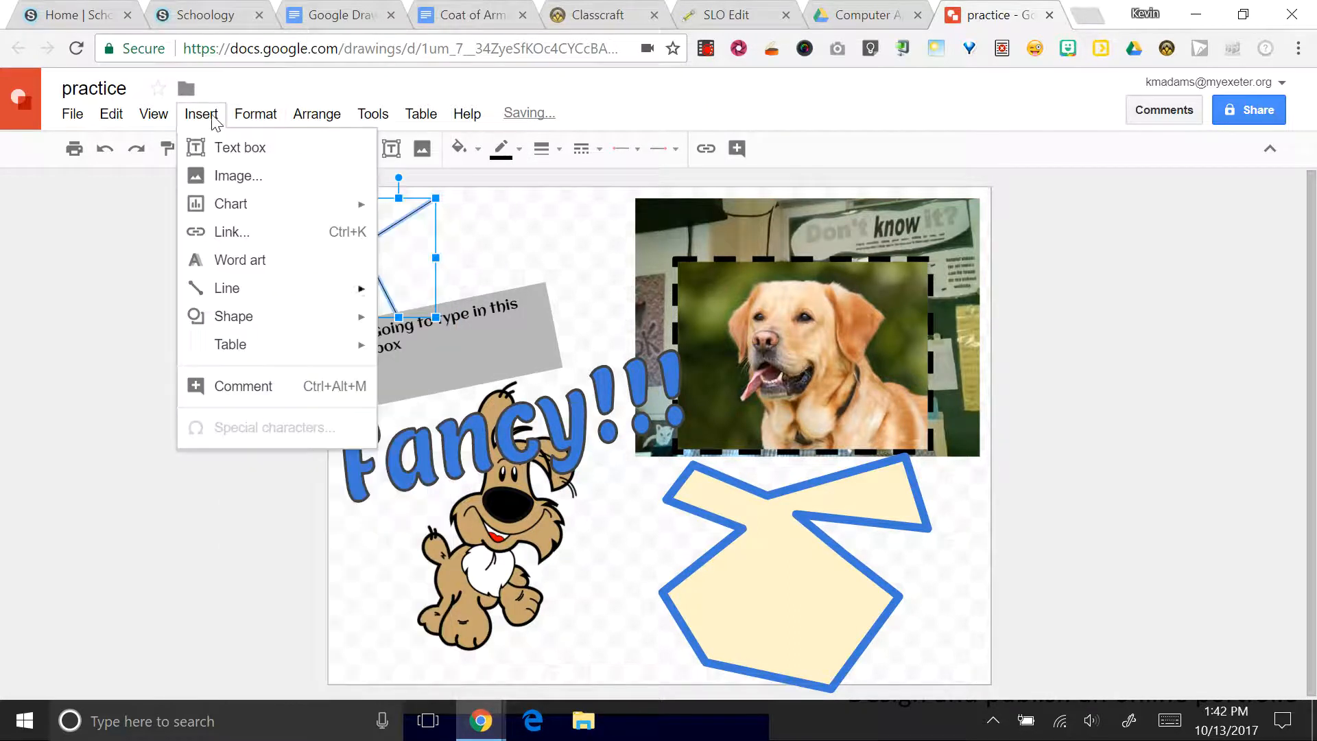
mouse_move(280, 293)
left_click(436, 437)
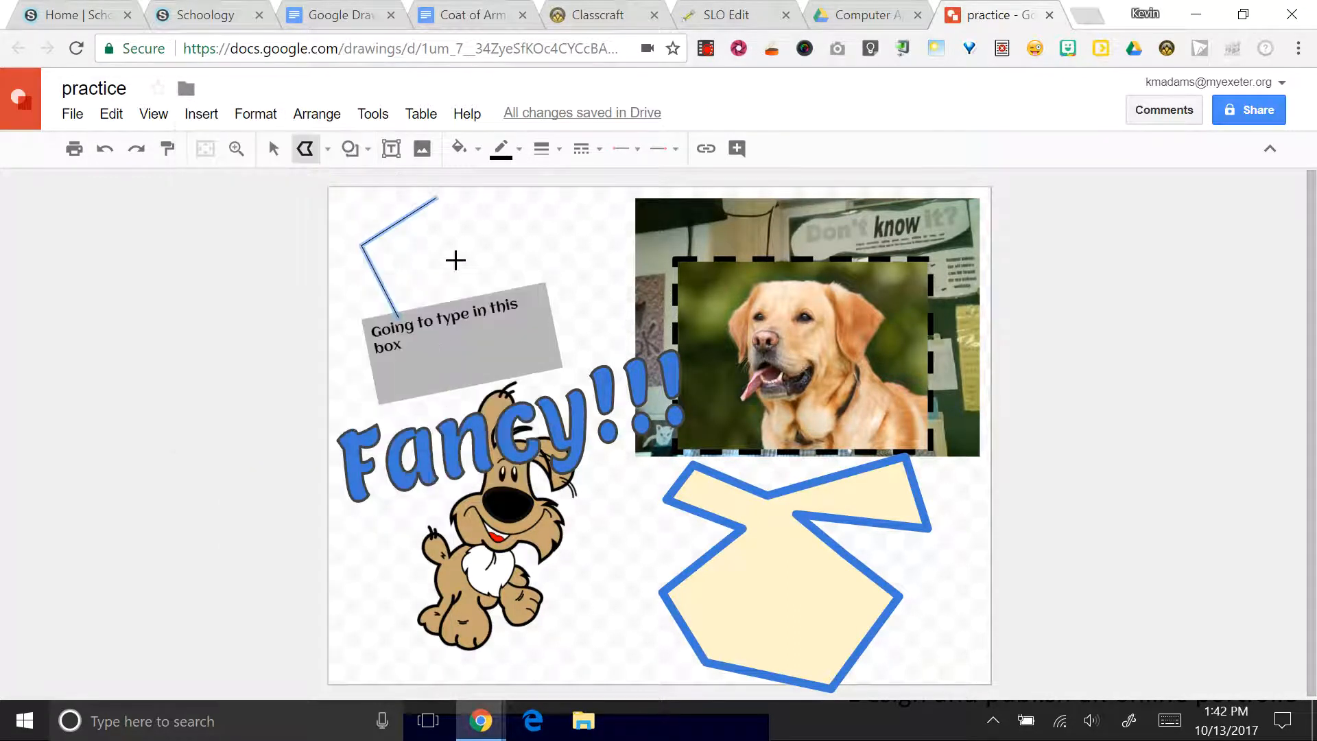
left_click(482, 282)
left_click(398, 317)
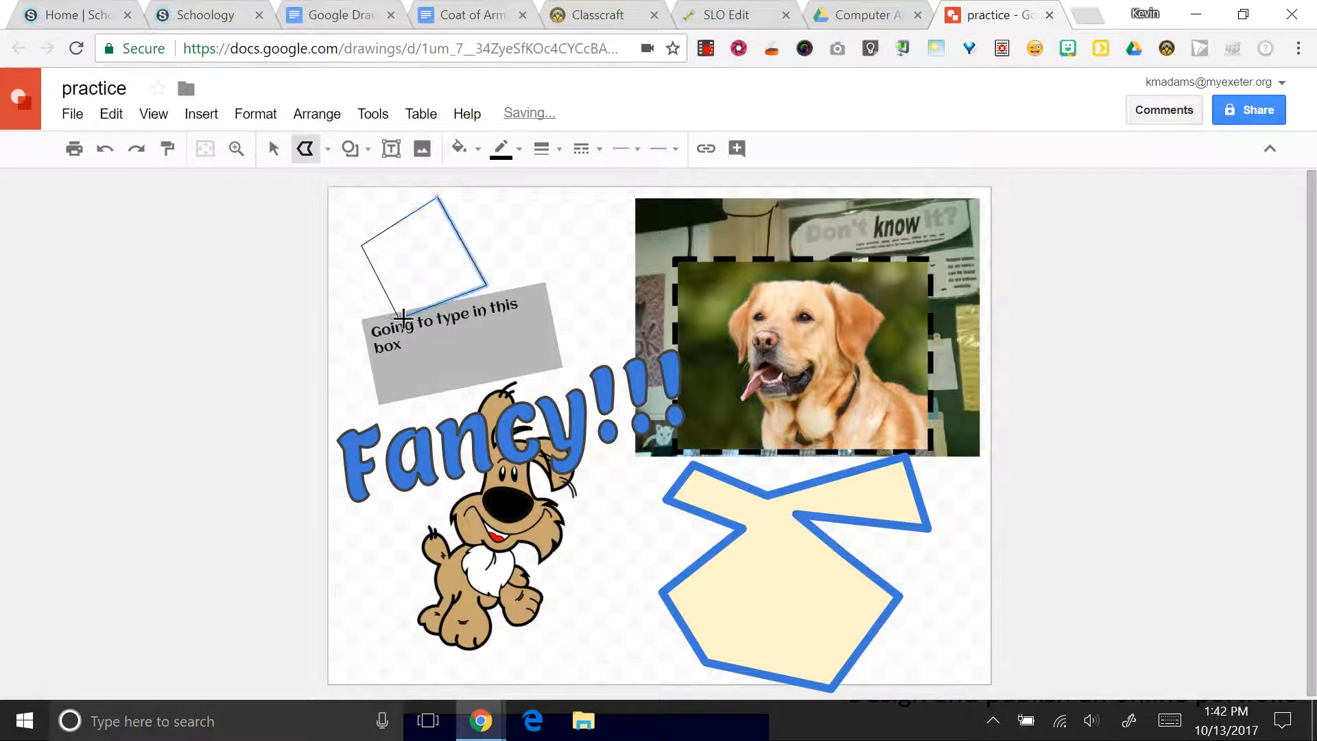
left_click(322, 281)
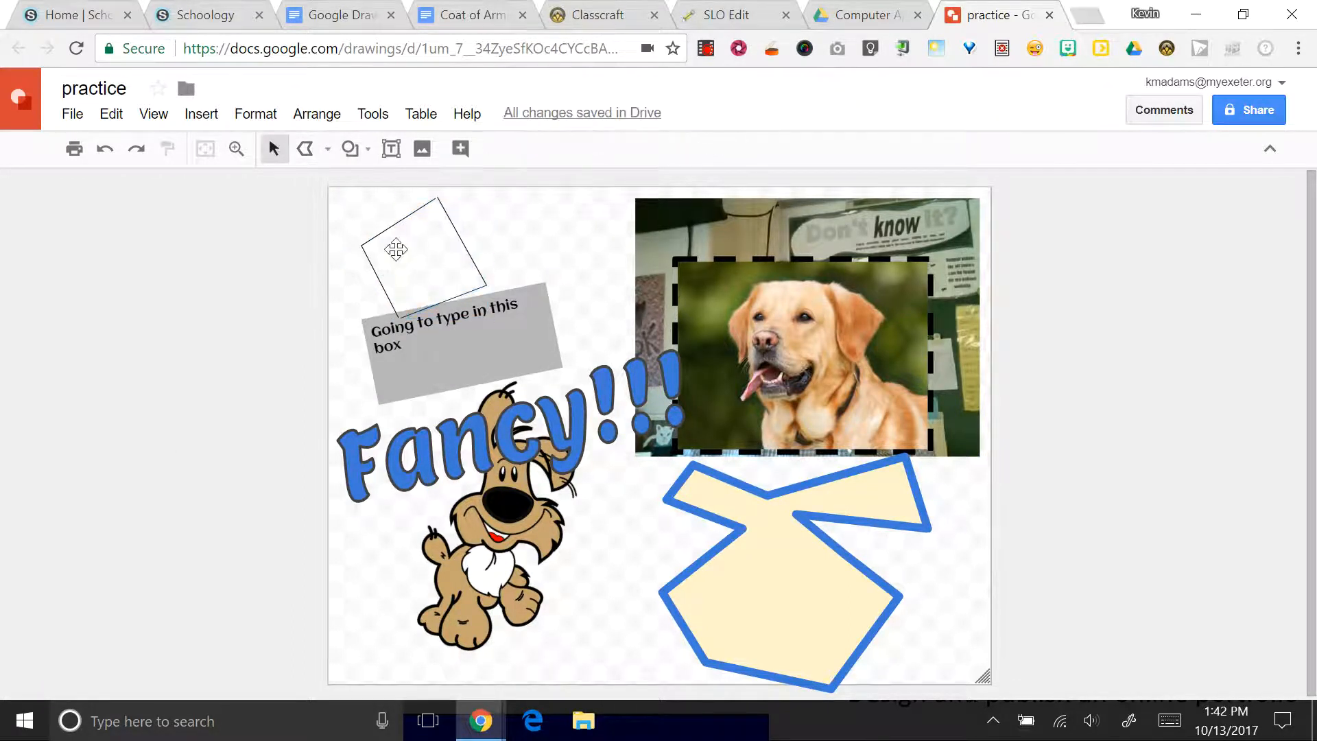
- Fill the open two-segment polyline forming the near-left half of the four-sided outline with solid green
left_click(393, 248)
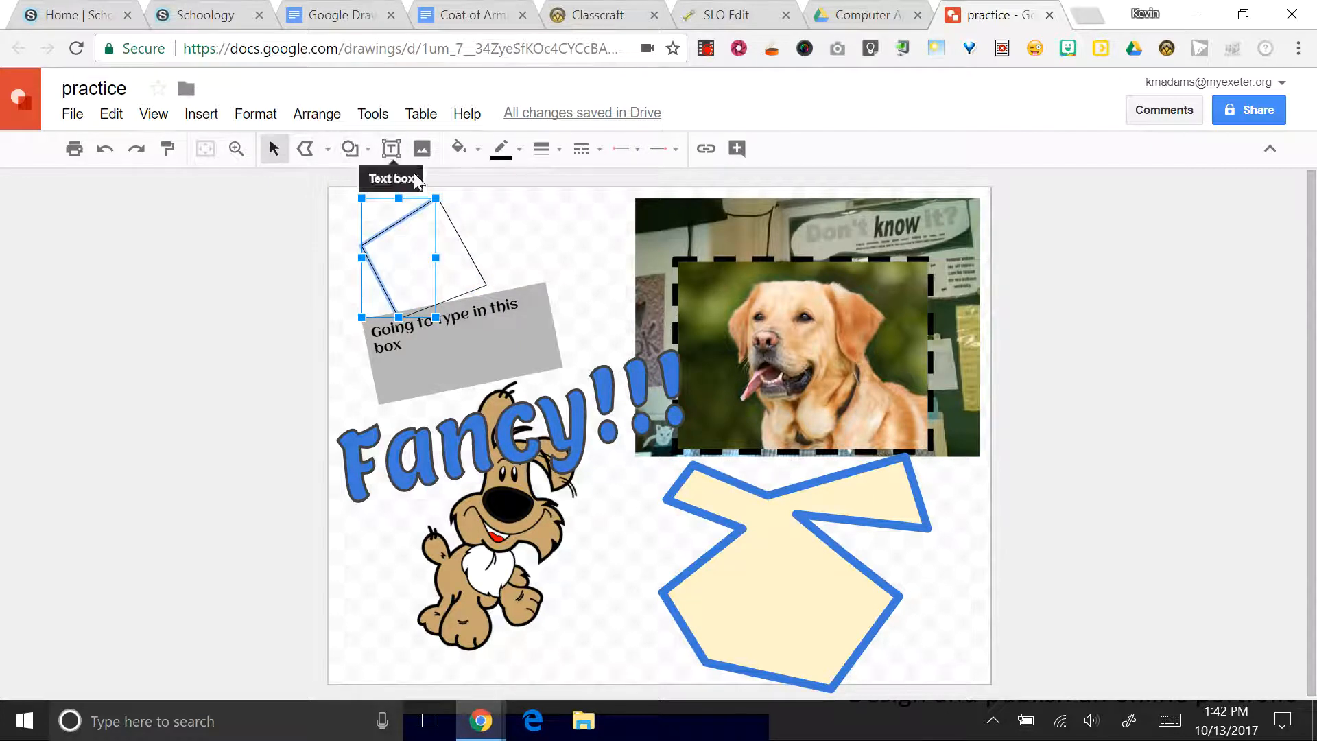
left_click(478, 150)
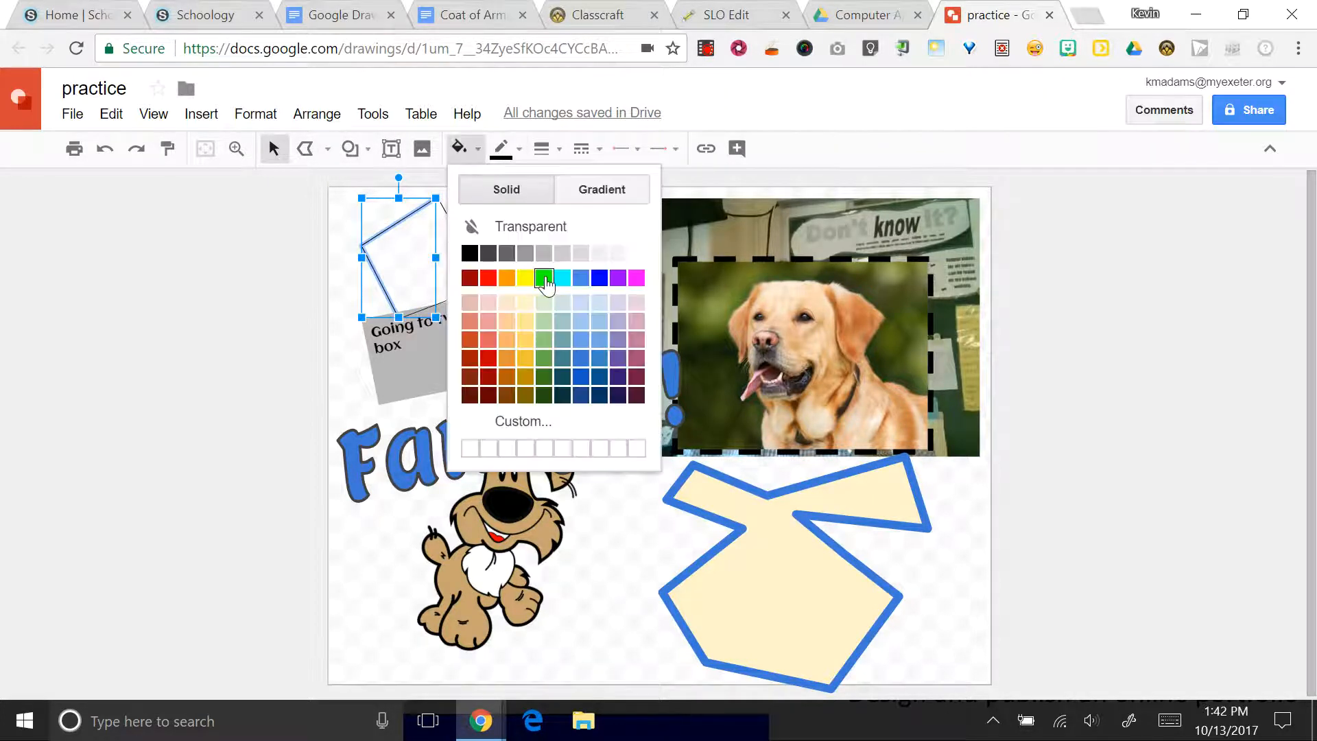
left_click(543, 277)
left_click(299, 288)
- Move the two halves of the four-sided outline apart and undo both moves
left_click_drag(458, 257, 494, 267)
left_click_drag(382, 255, 366, 247)
key("ctrl+z")
key("ctrl+z")
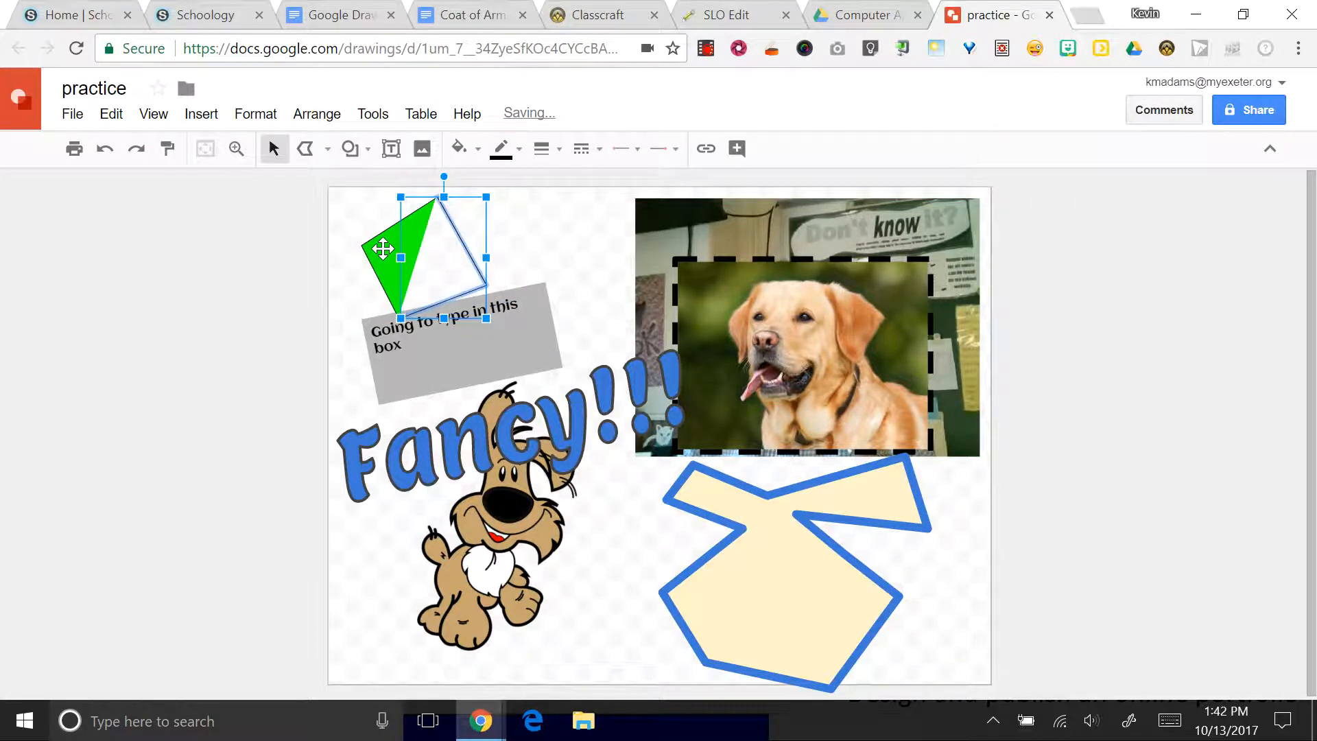
- Delete both two-segment polylines above the gray text box
key("Delete")
left_click(383, 251)
key("Delete")
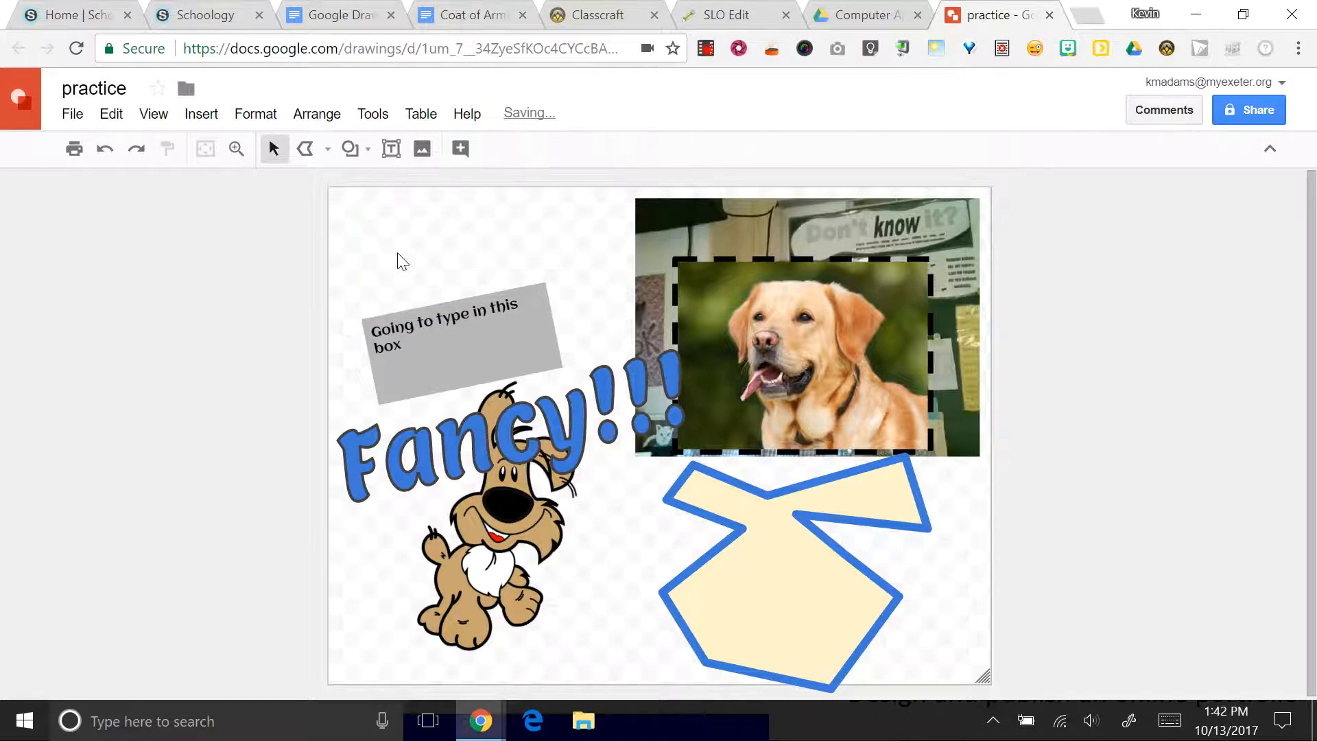
- Draw a closed, roughly rectangular polyline above the gray text box and delete it
left_click(201, 113)
mouse_move(274, 300)
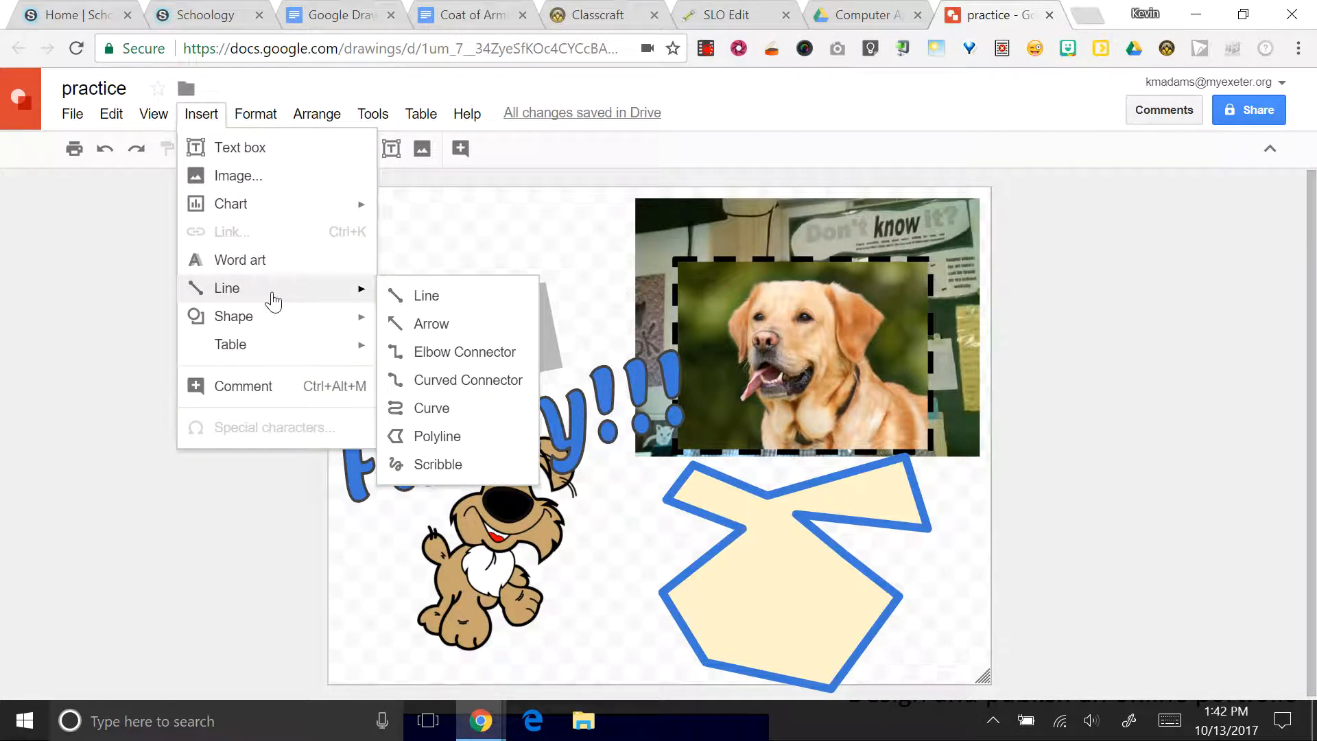
left_click(423, 438)
left_click(373, 212)
left_click(372, 287)
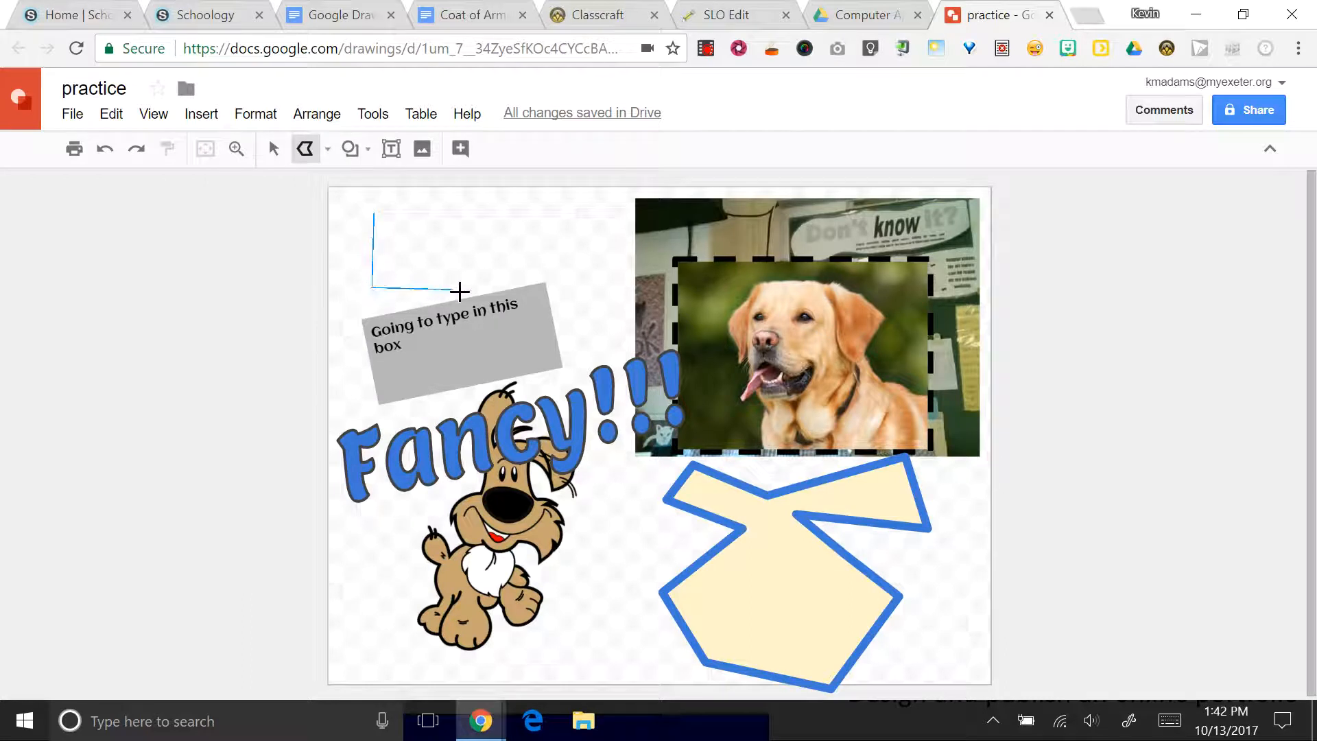
left_click(466, 288)
left_click(467, 215)
left_click(374, 214)
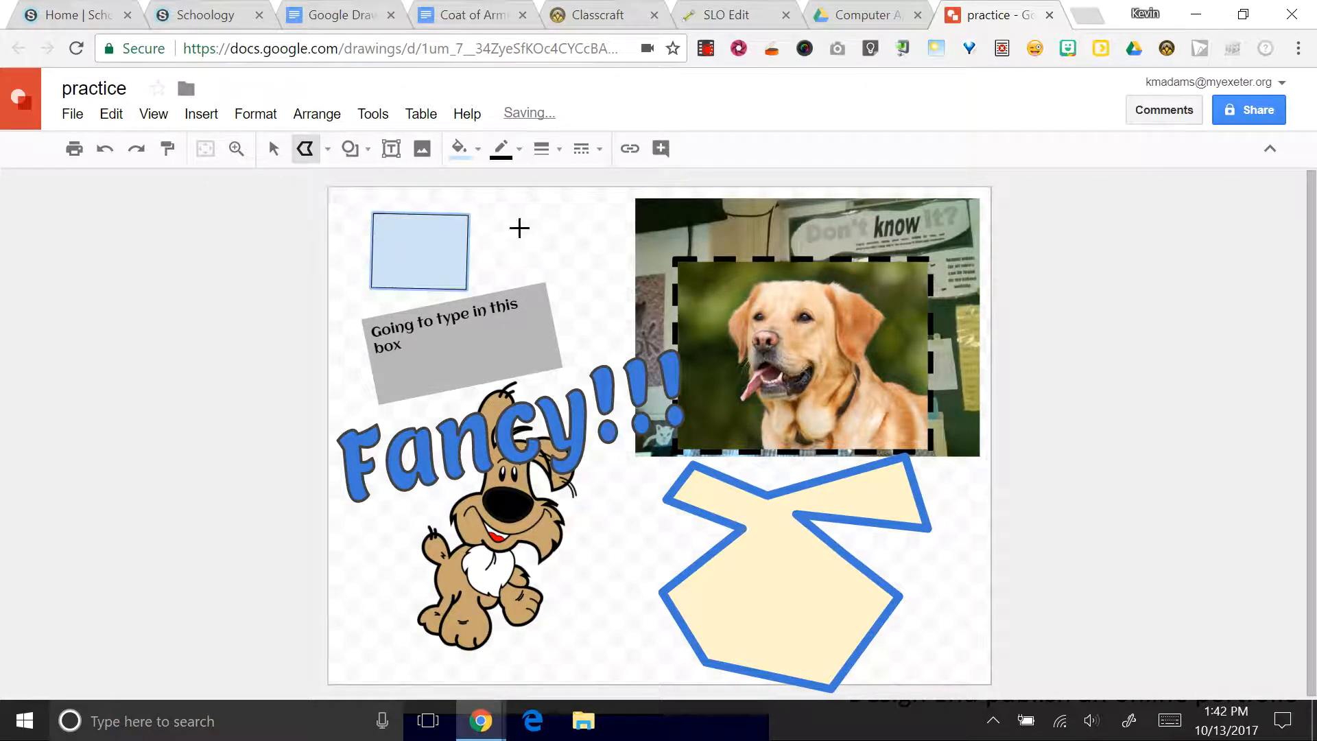
key("Escape")
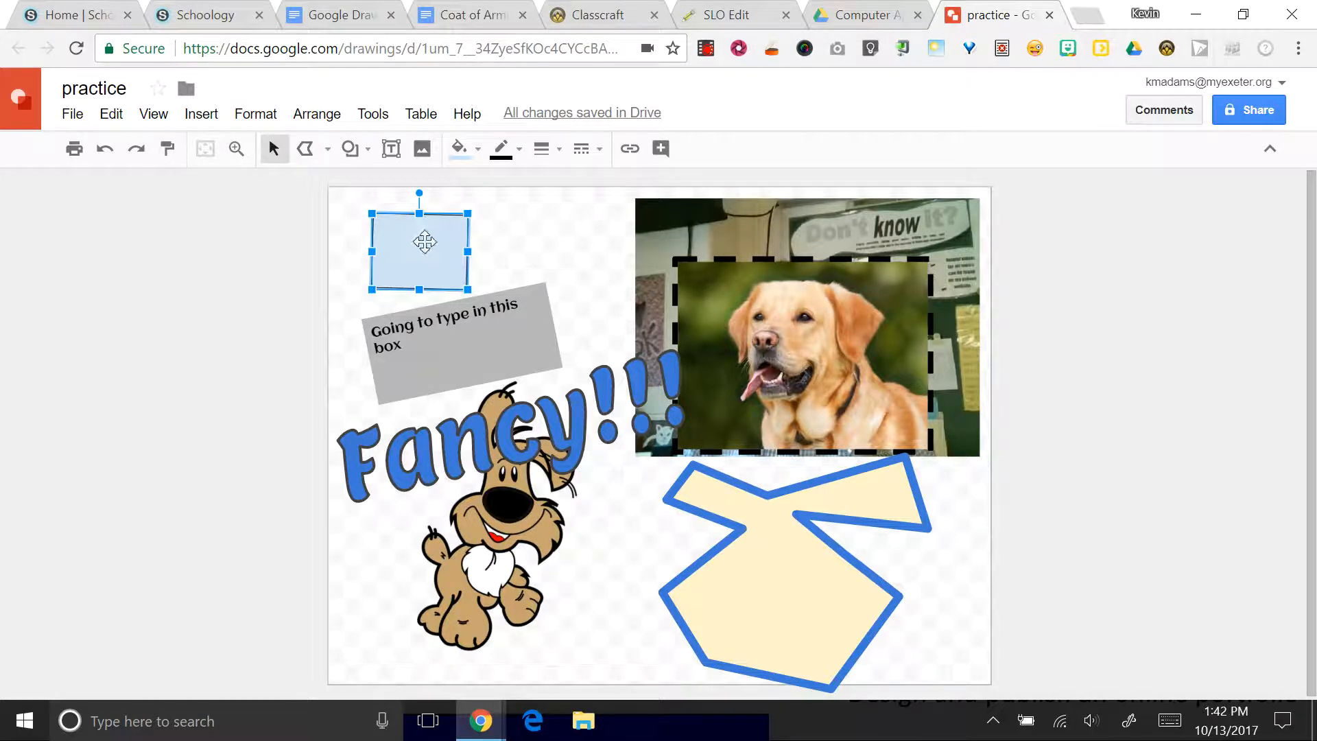
key("Delete")
- Draw an open many-segment polyline across the gray text box and around to the start of the Fancy!!! word art, and remove it
left_click(255, 114)
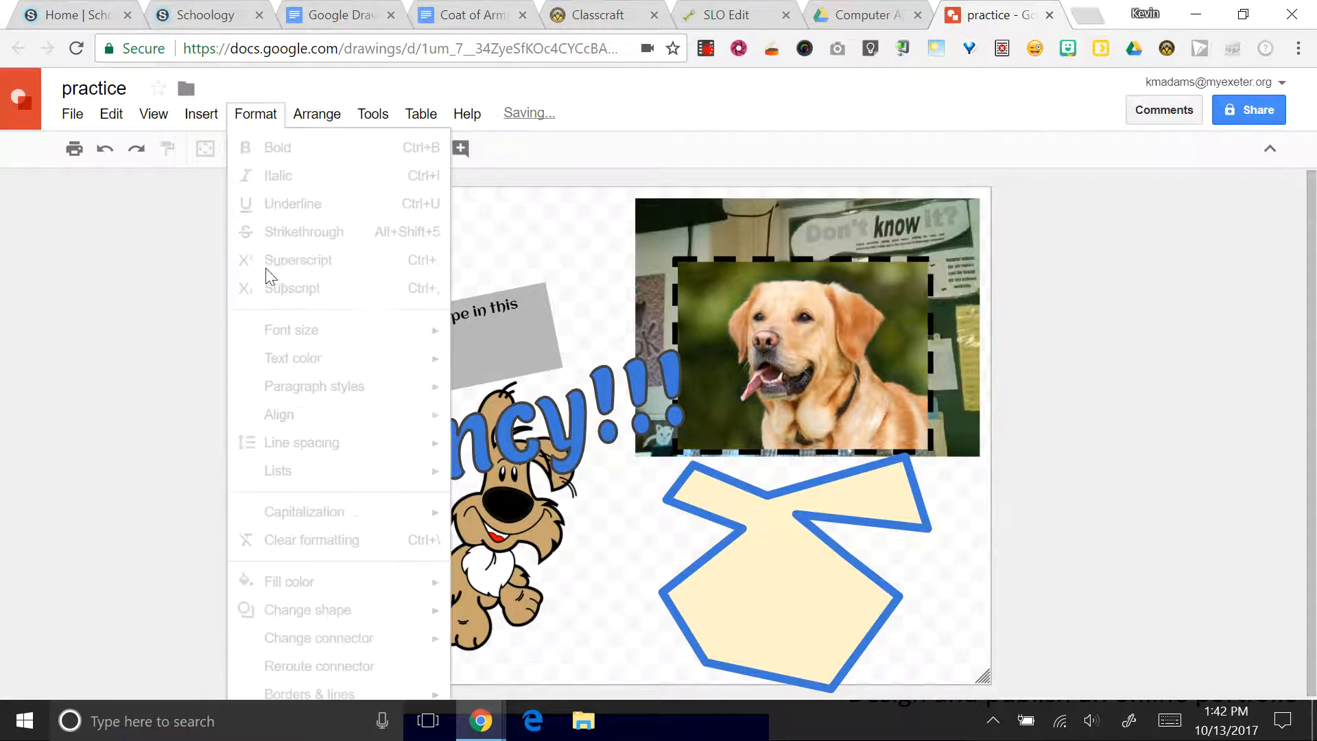
mouse_move(206, 120)
mouse_move(269, 293)
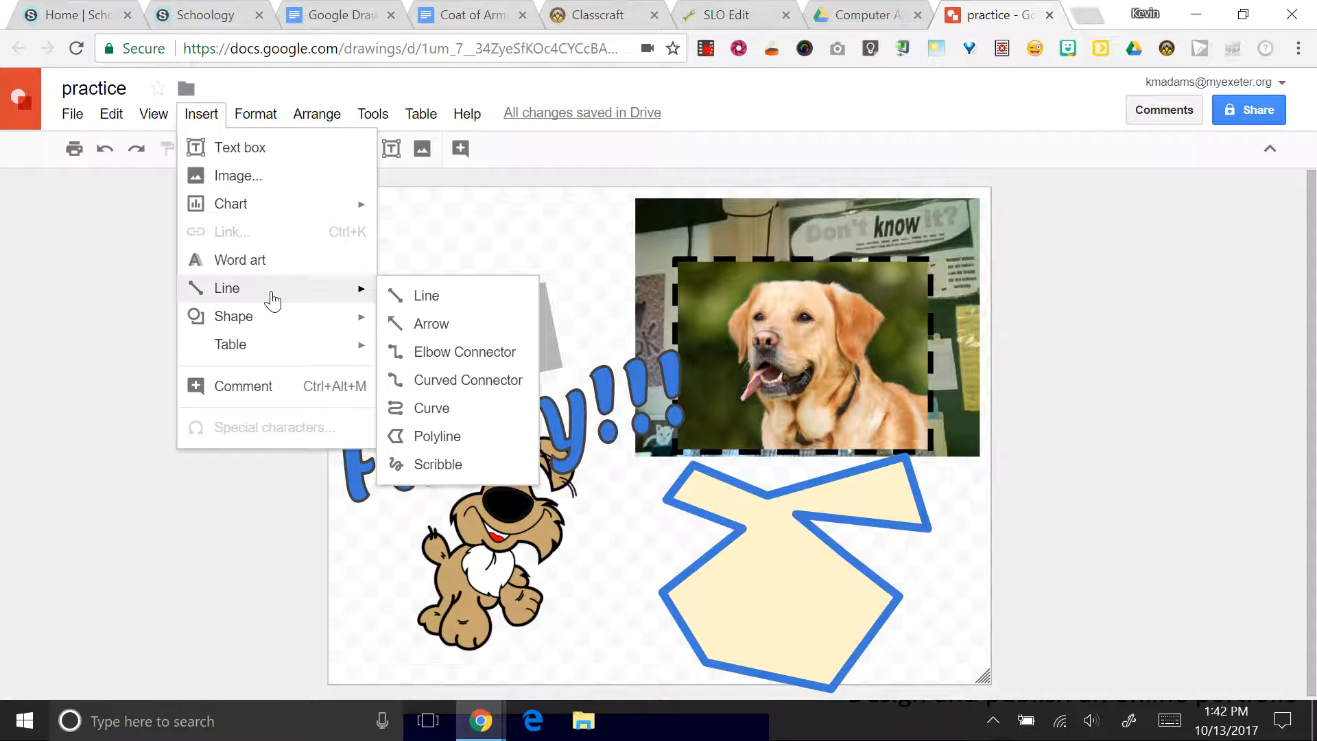
left_click(462, 439)
left_click(483, 220)
left_click(444, 328)
left_click(513, 379)
left_click(578, 274)
left_click(645, 259)
left_click(686, 228)
left_click(592, 215)
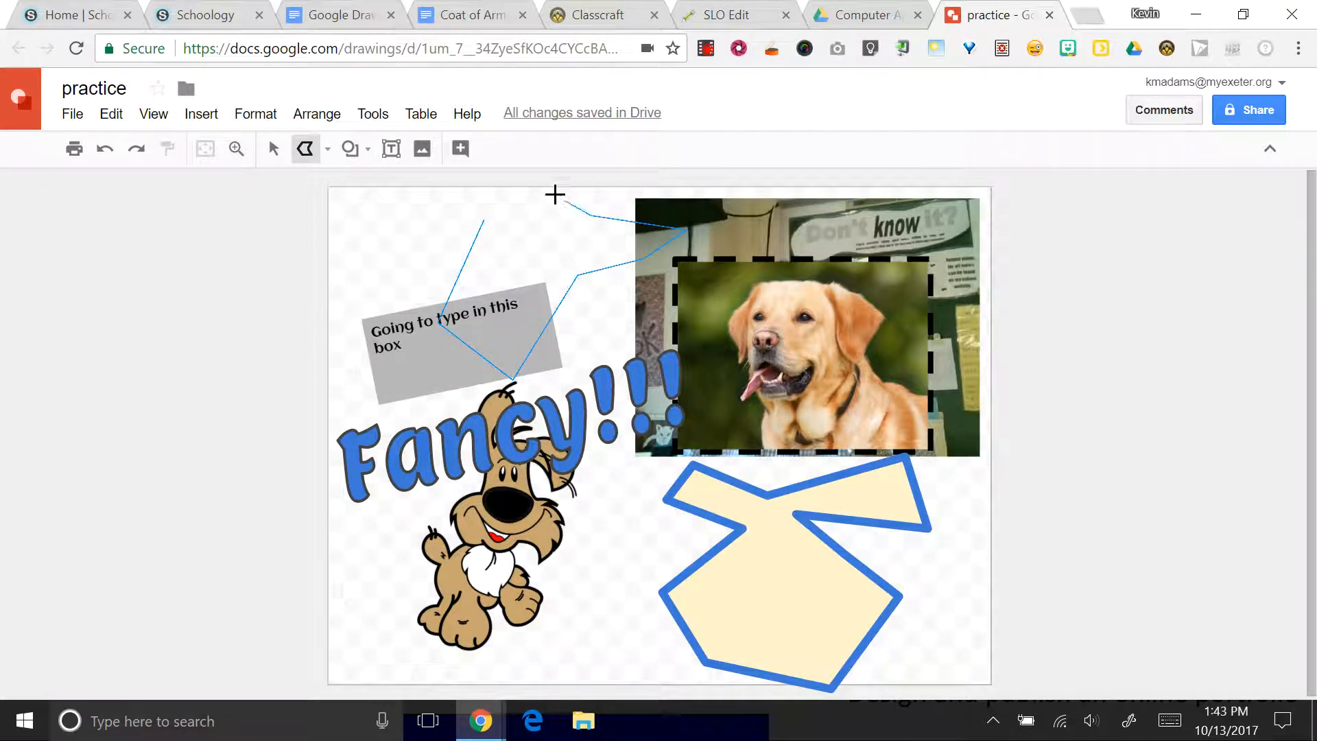
left_click(554, 193)
left_click(441, 183)
left_click(367, 220)
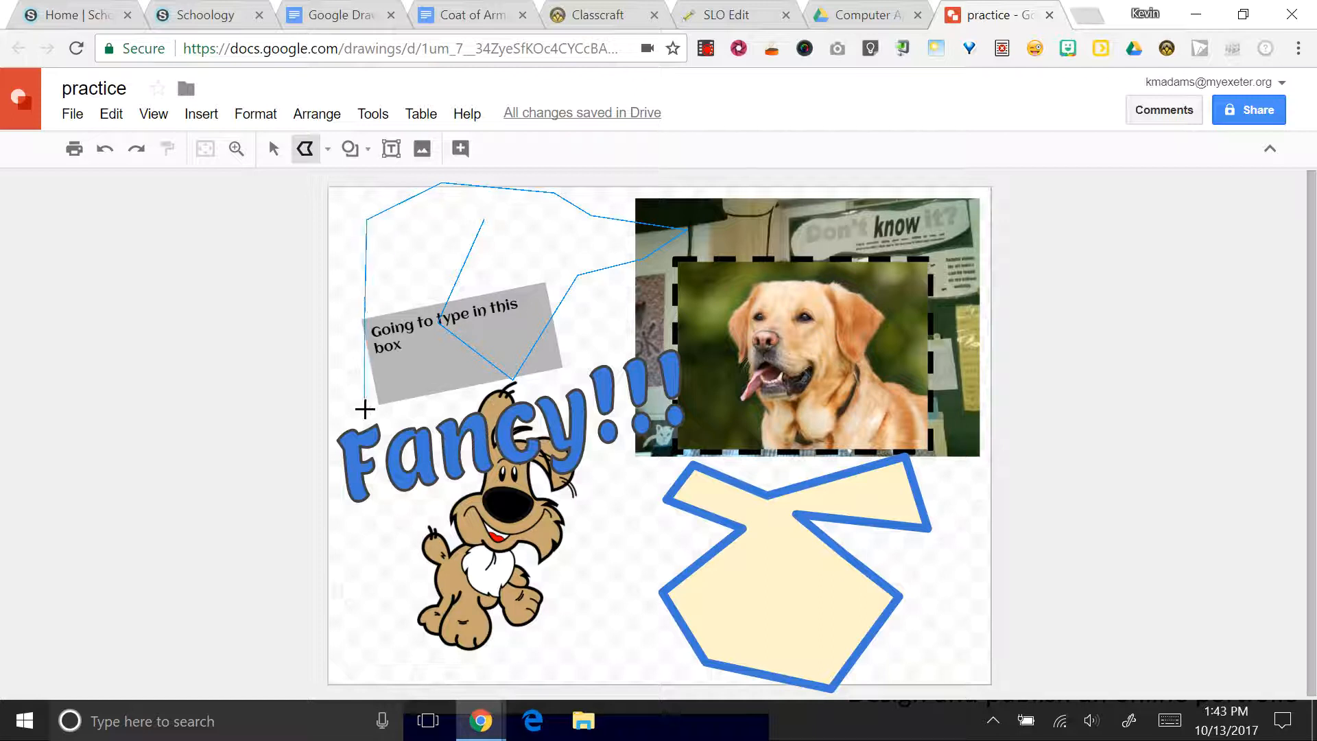
double_click(344, 458)
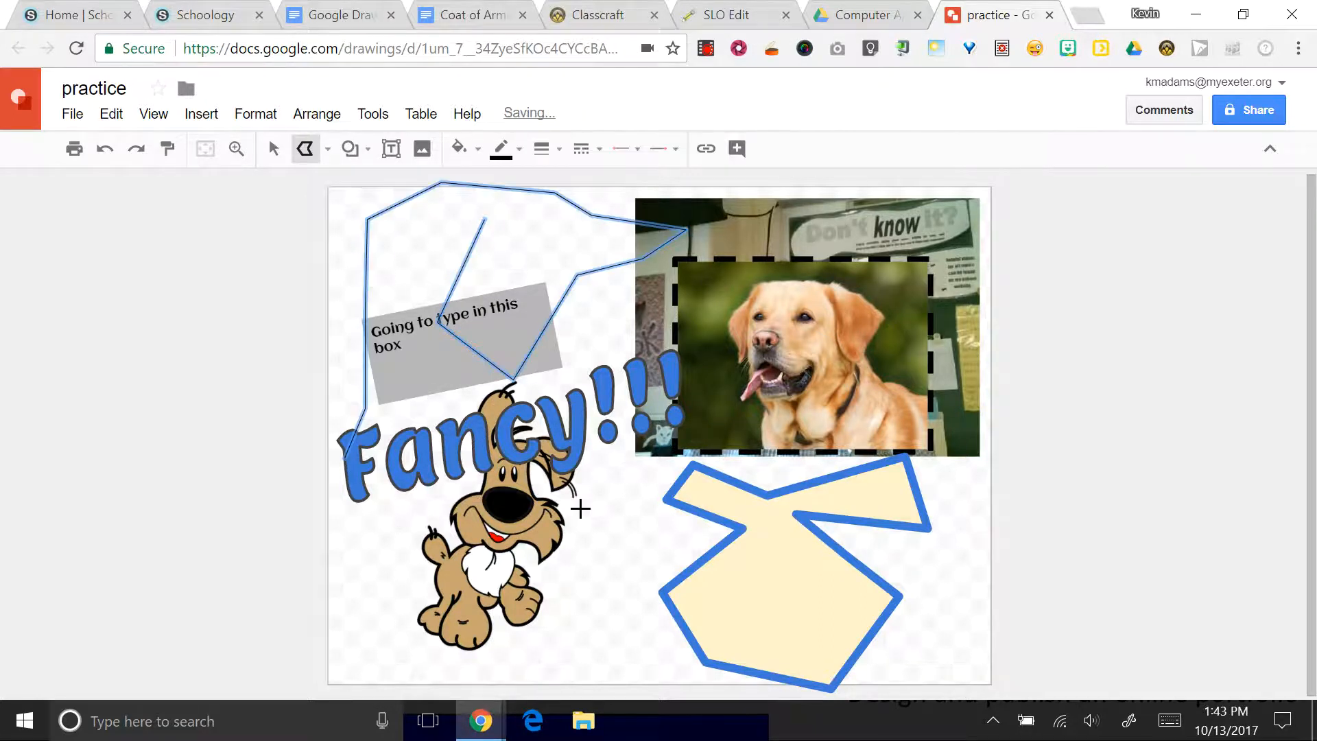
key("Escape")
- Draw a long wavy scribble looping around and across the gray text box in the page's upper-left area
left_click(215, 121)
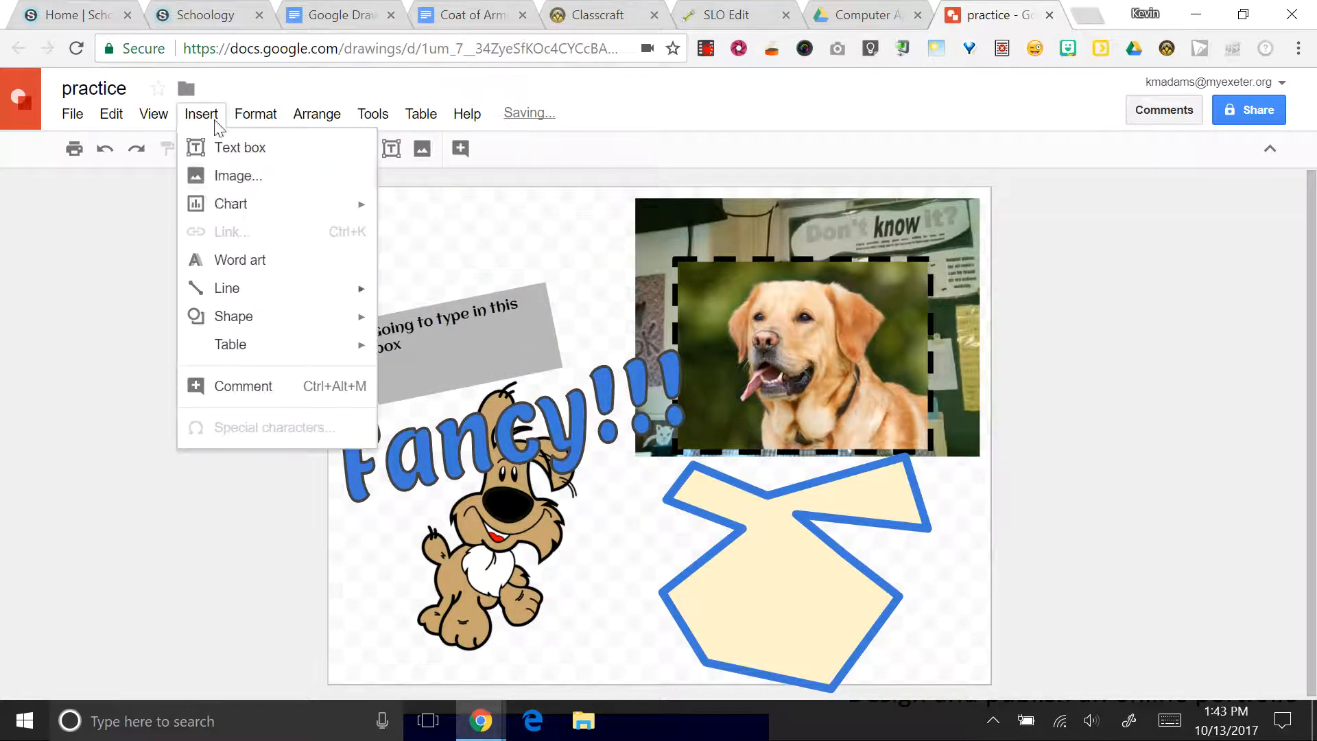
mouse_move(258, 293)
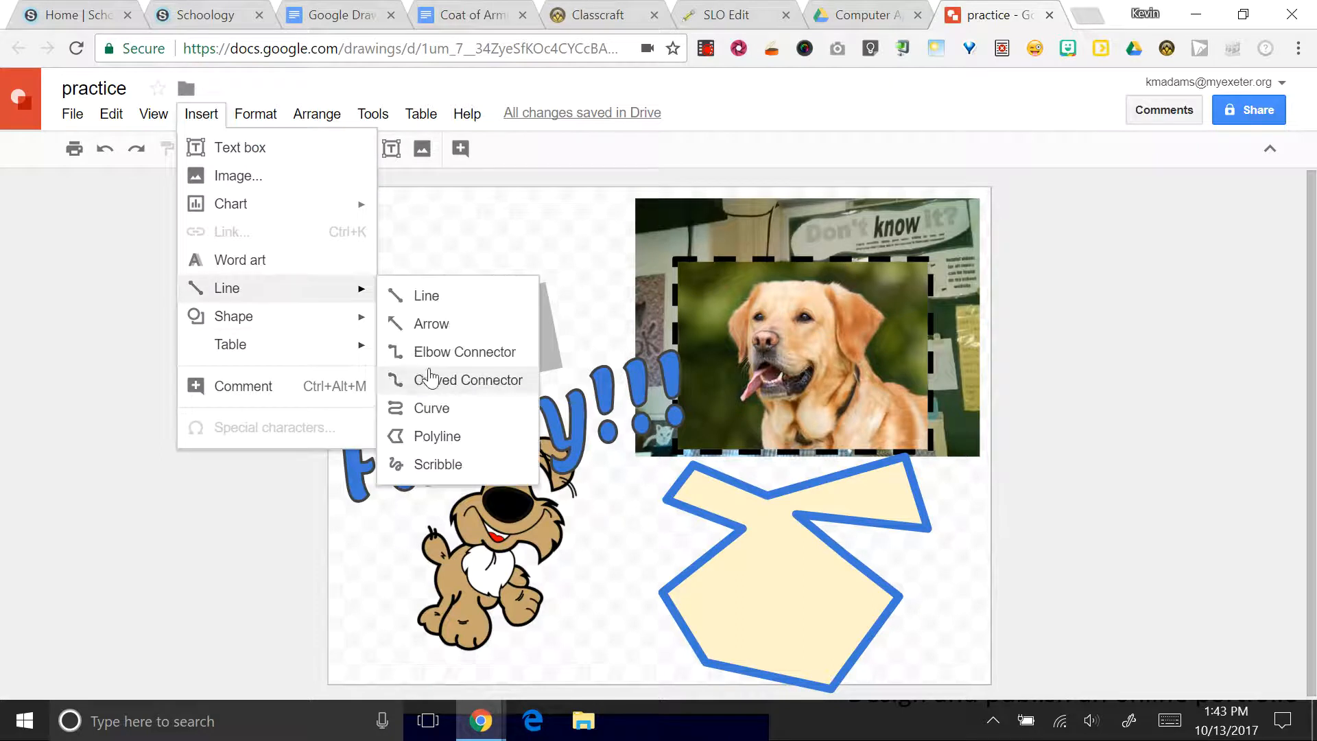
left_click(438, 465)
mouse_move(357, 207)
left_mouse_down()
mouse_move(365, 237)
mouse_move(385, 217)
mouse_move(428, 223)
mouse_move(464, 268)
mouse_move(516, 239)
left_mouse_up()
mouse_move(603, 287)
left_mouse_down()
mouse_move(455, 280)
mouse_move(364, 308)
mouse_move(402, 374)
mouse_move(602, 379)
left_mouse_up()
mouse_move(602, 174)
left_mouse_down()
mouse_move(533, 196)
mouse_move(465, 183)
mouse_move(355, 212)
left_mouse_up()
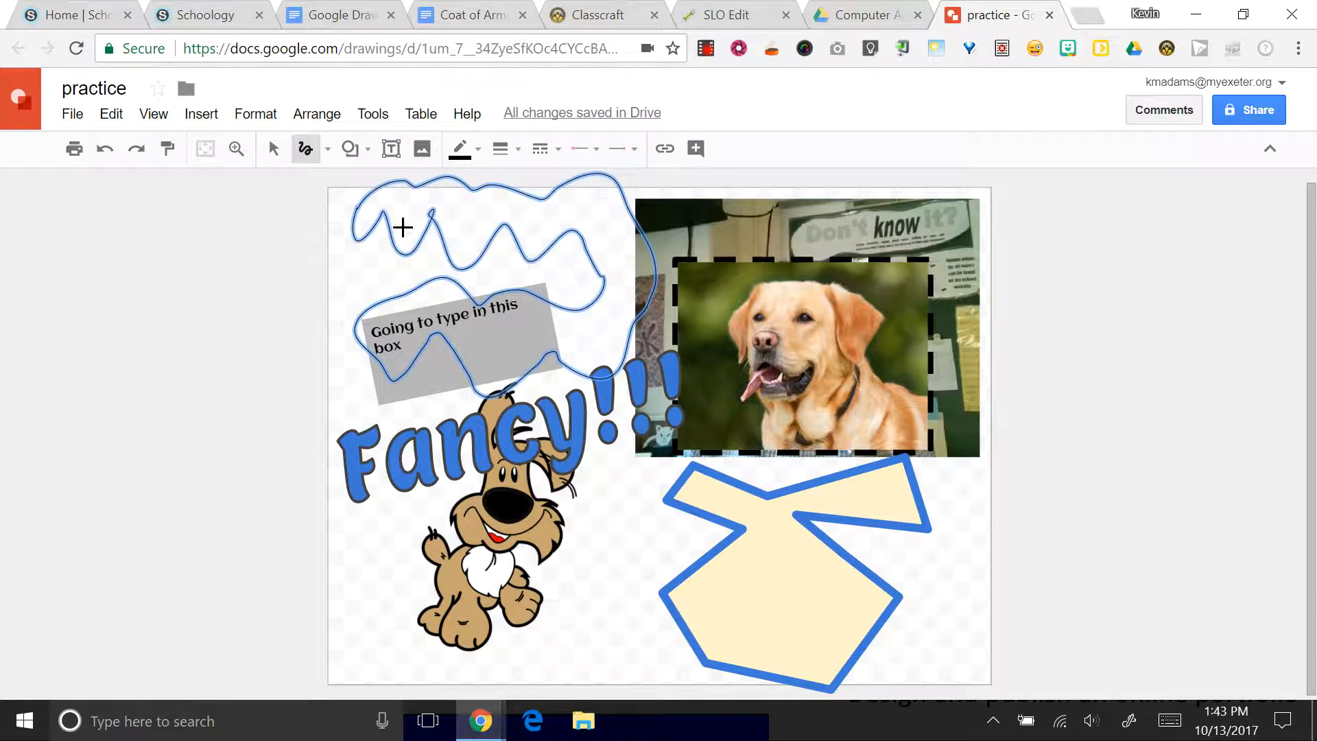
- Move the scribble down over the yellow polyline shape and back to the page's upper-left corner
left_click(461, 247)
left_click(515, 242)
mouse_move(509, 237)
left_mouse_down()
mouse_move(583, 480)
mouse_move(673, 537)
left_mouse_up()
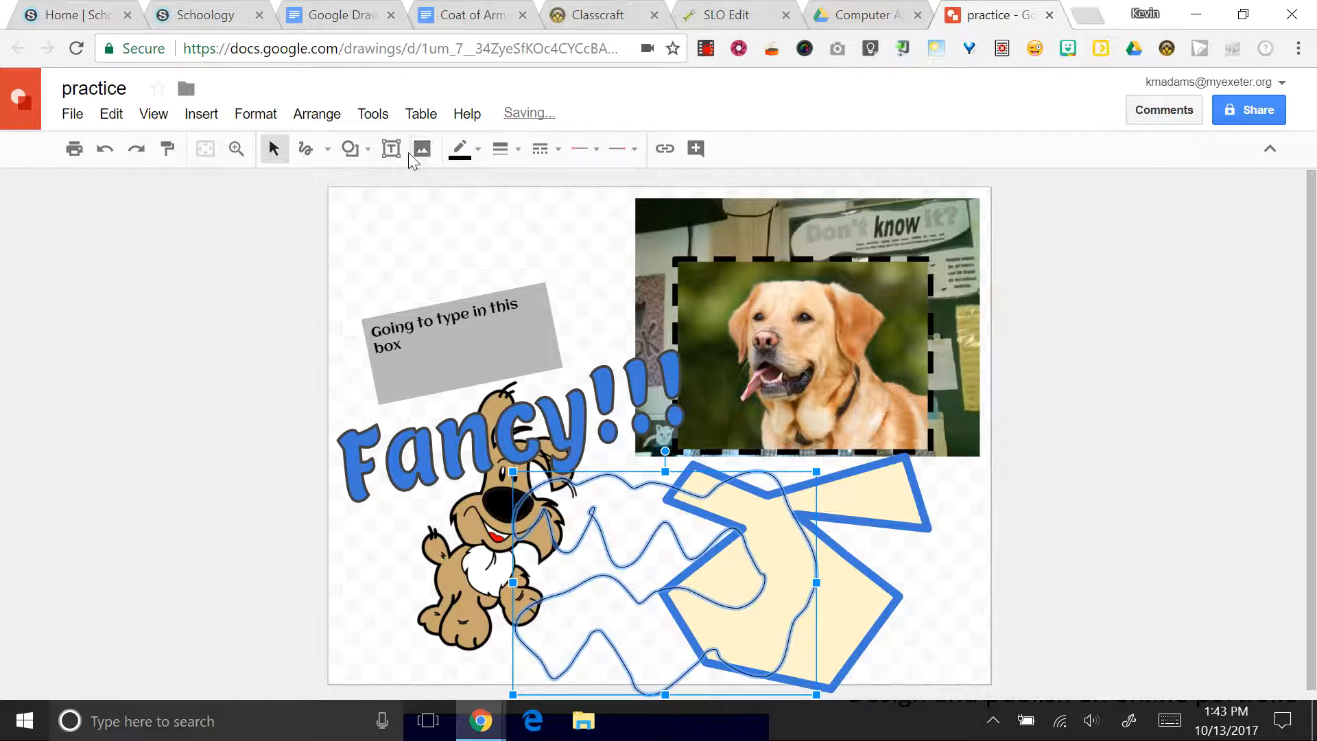
left_click_drag(769, 509, 852, 511)
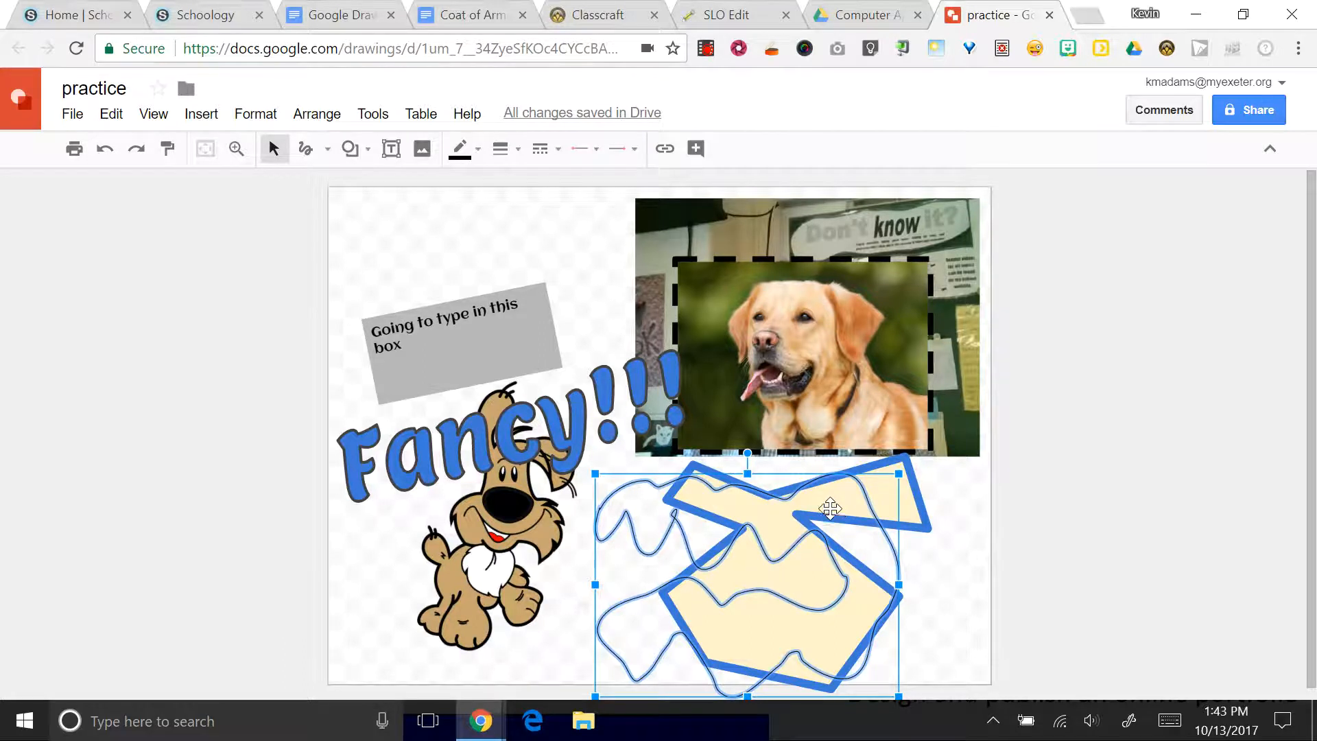
mouse_move(636, 534)
left_mouse_down()
mouse_move(617, 473)
mouse_move(384, 247)
left_mouse_up()
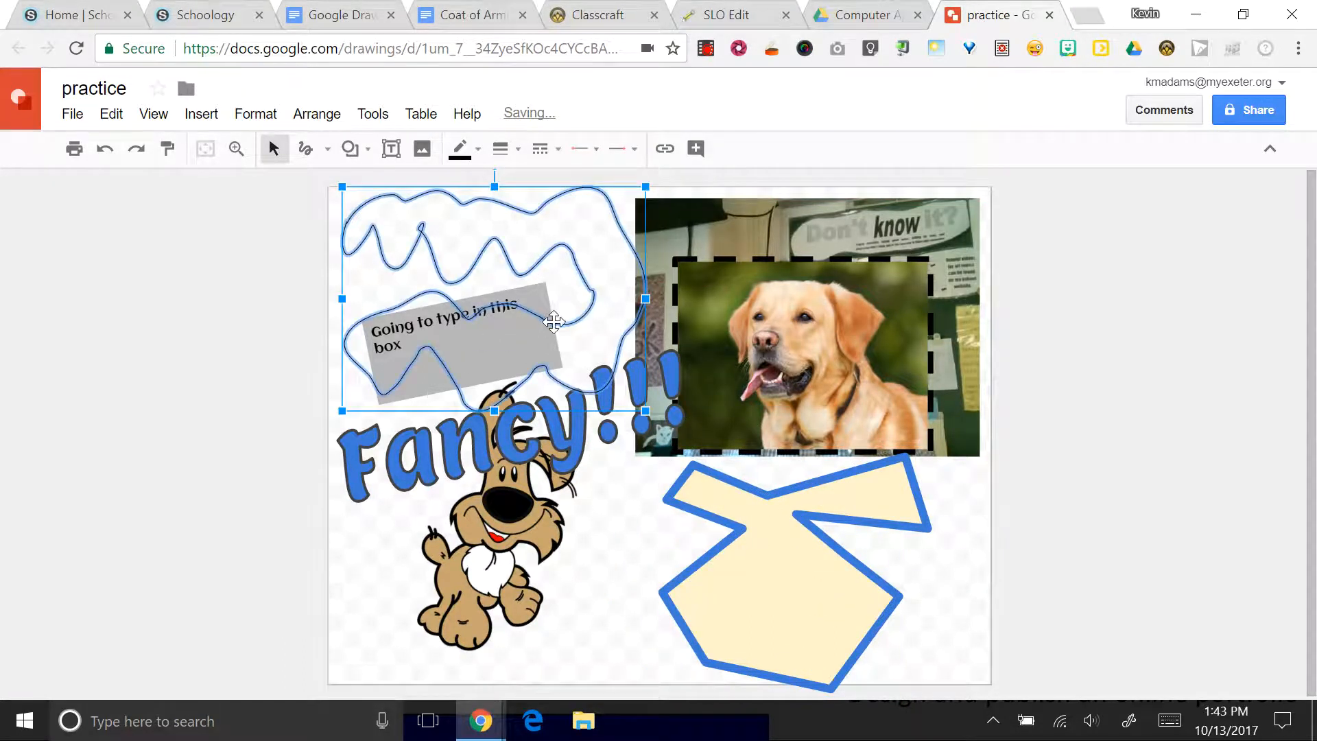
- Set the scribble's line weight to 8px and its line color to magenta
left_click(502, 148)
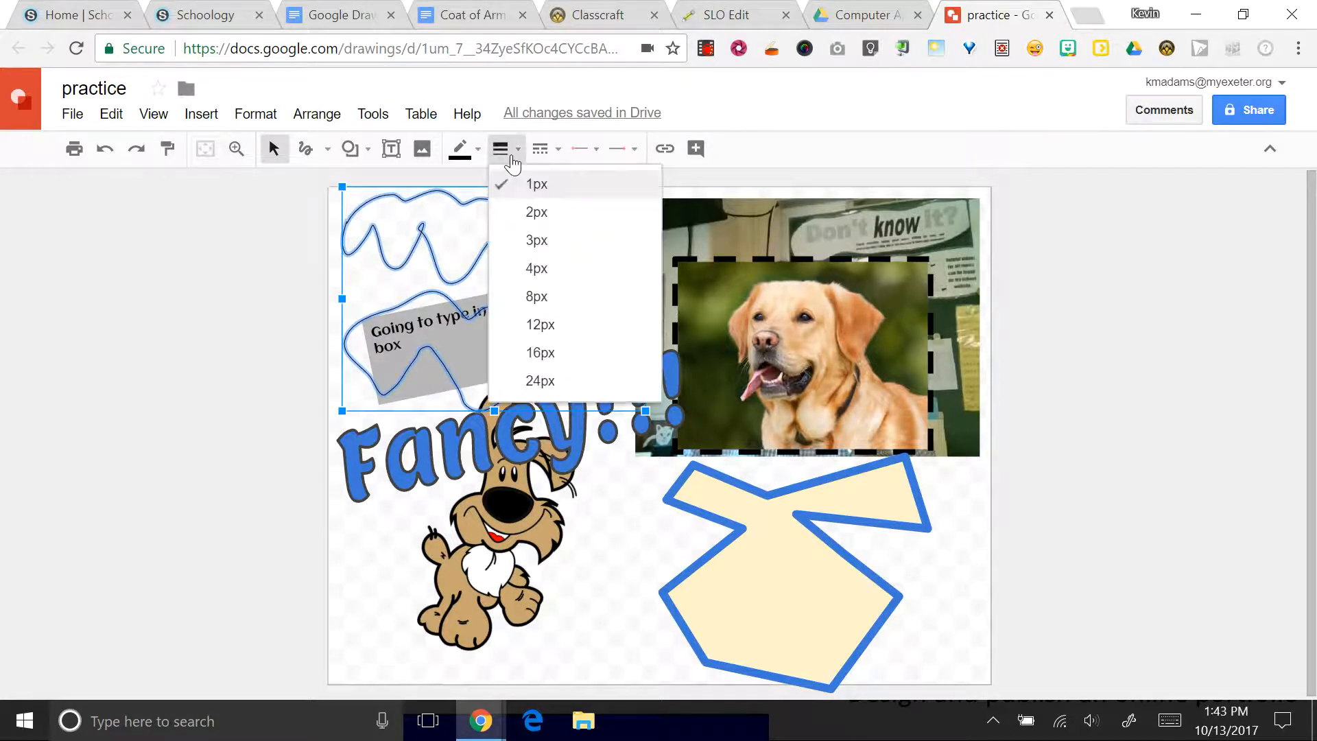
left_click(554, 295)
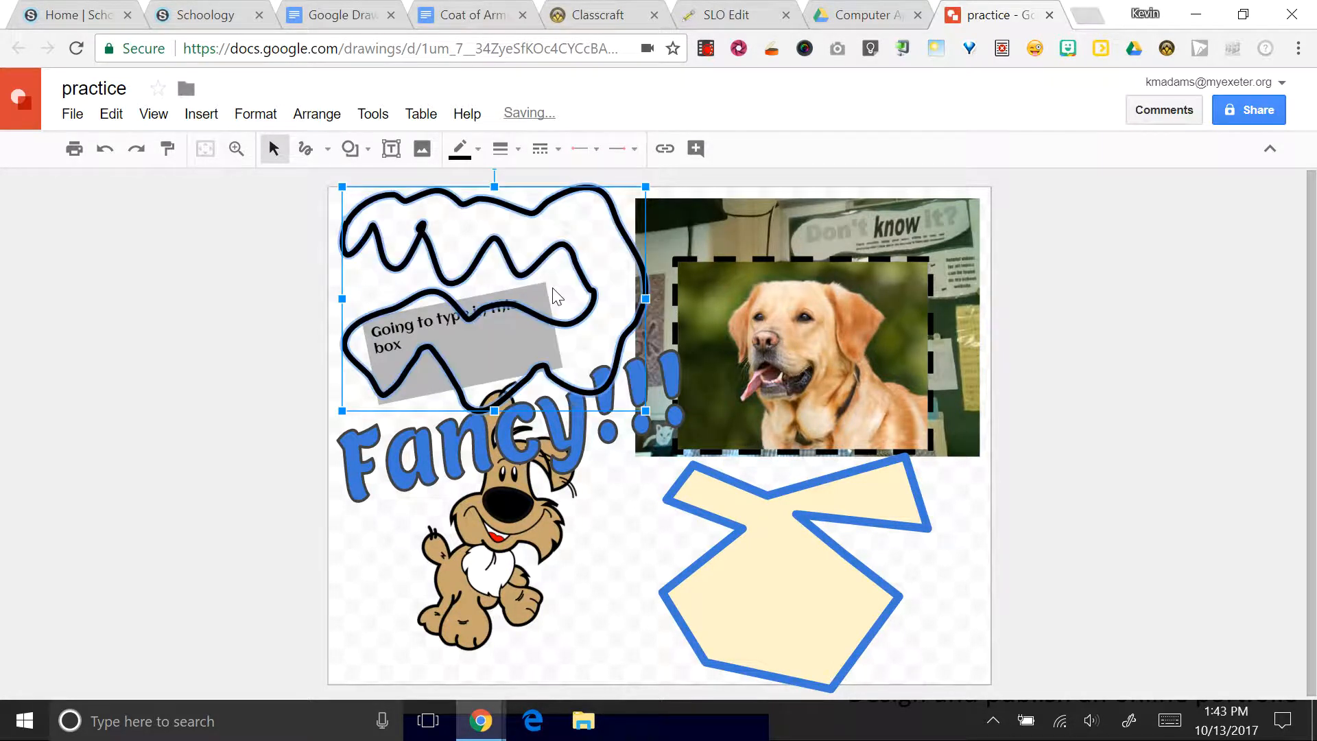
left_click(459, 148)
left_click(636, 239)
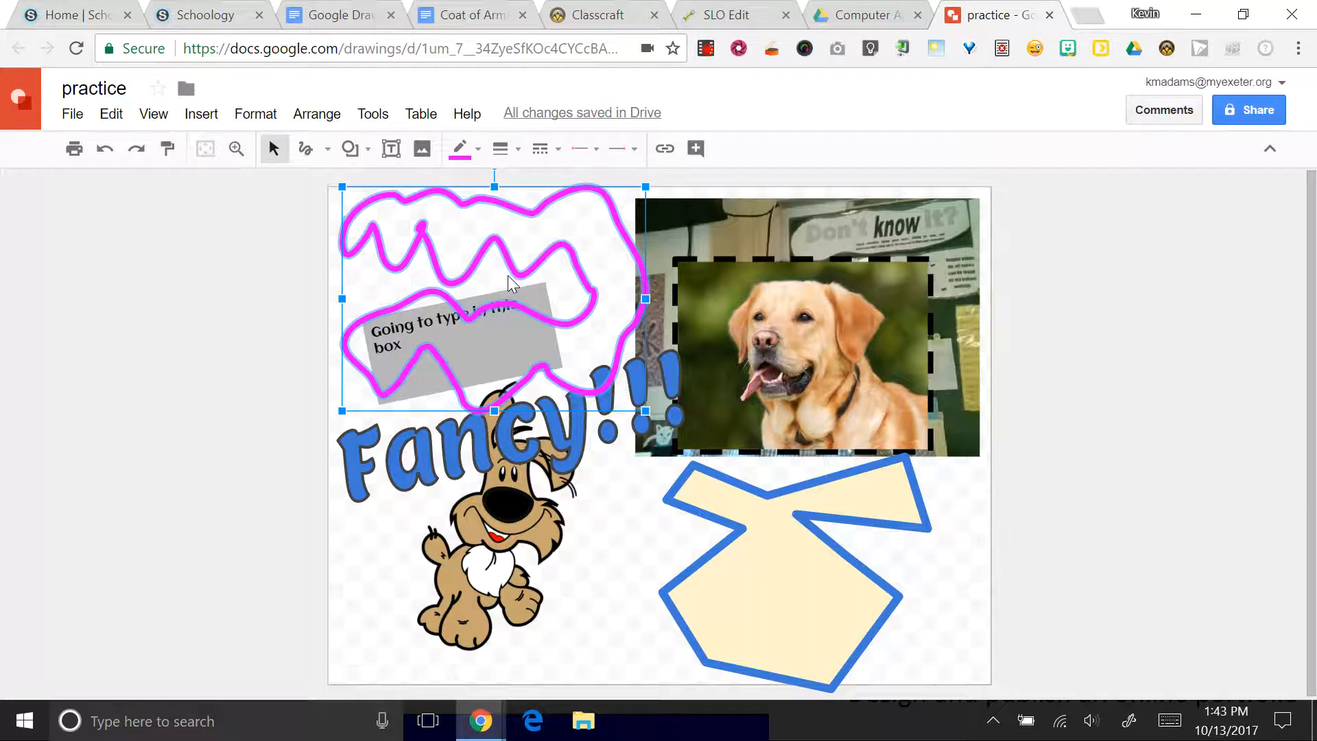
left_click(277, 262)
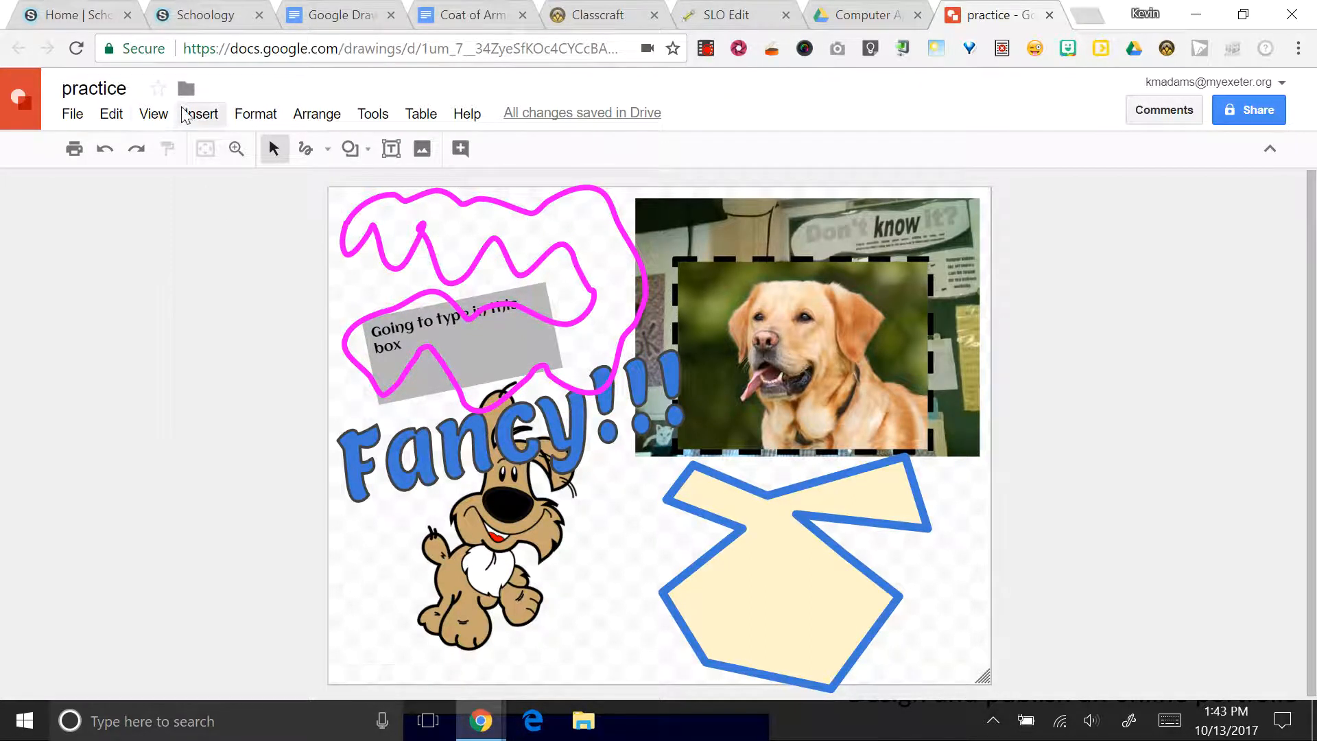
- Insert a circle between the cartoon dog and the yellow polyline shape at the bottom of the page
left_click(183, 115)
mouse_move(255, 323)
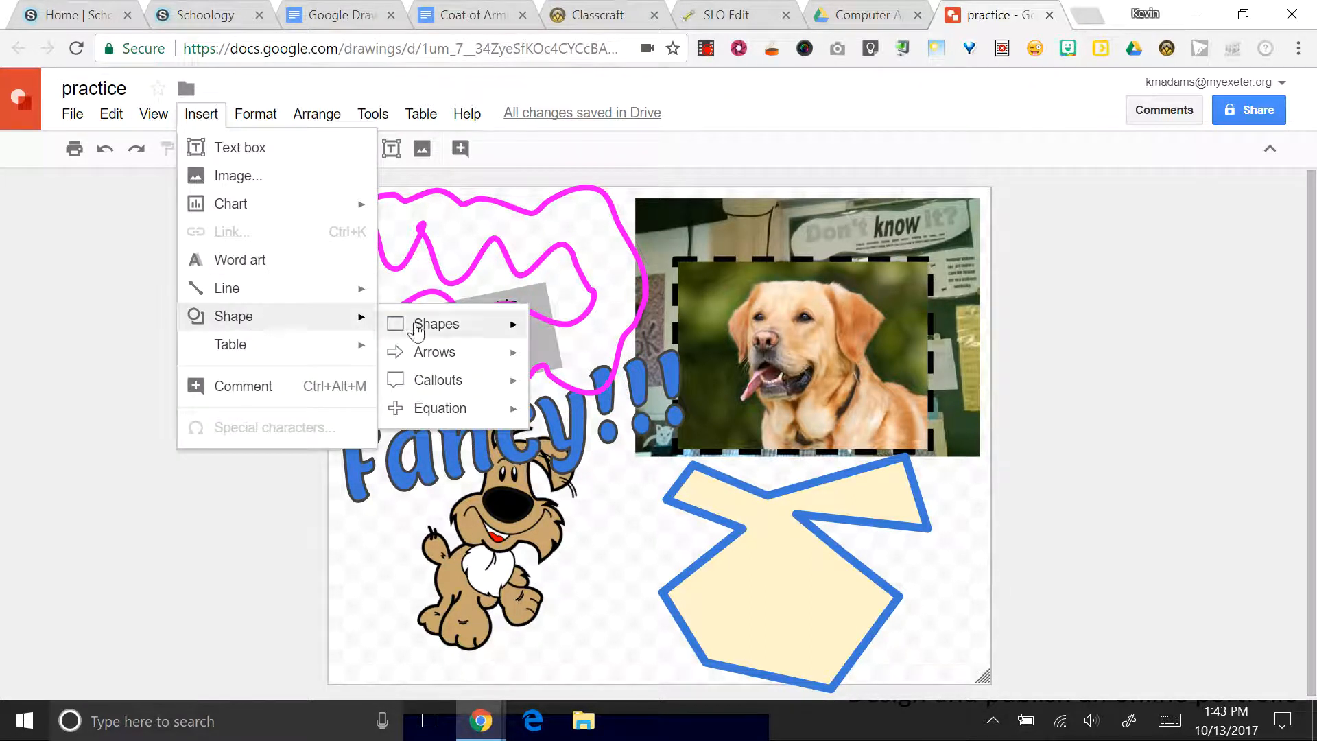
mouse_move(458, 382)
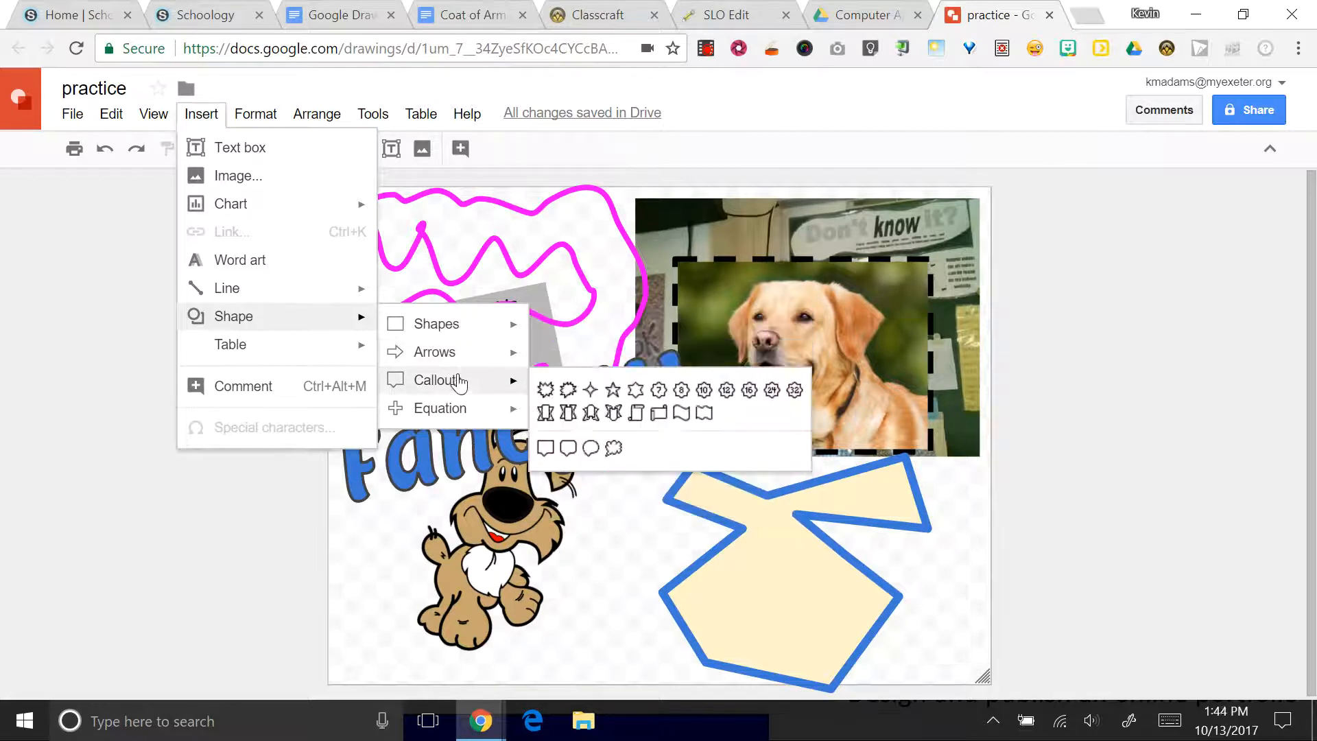
mouse_move(468, 327)
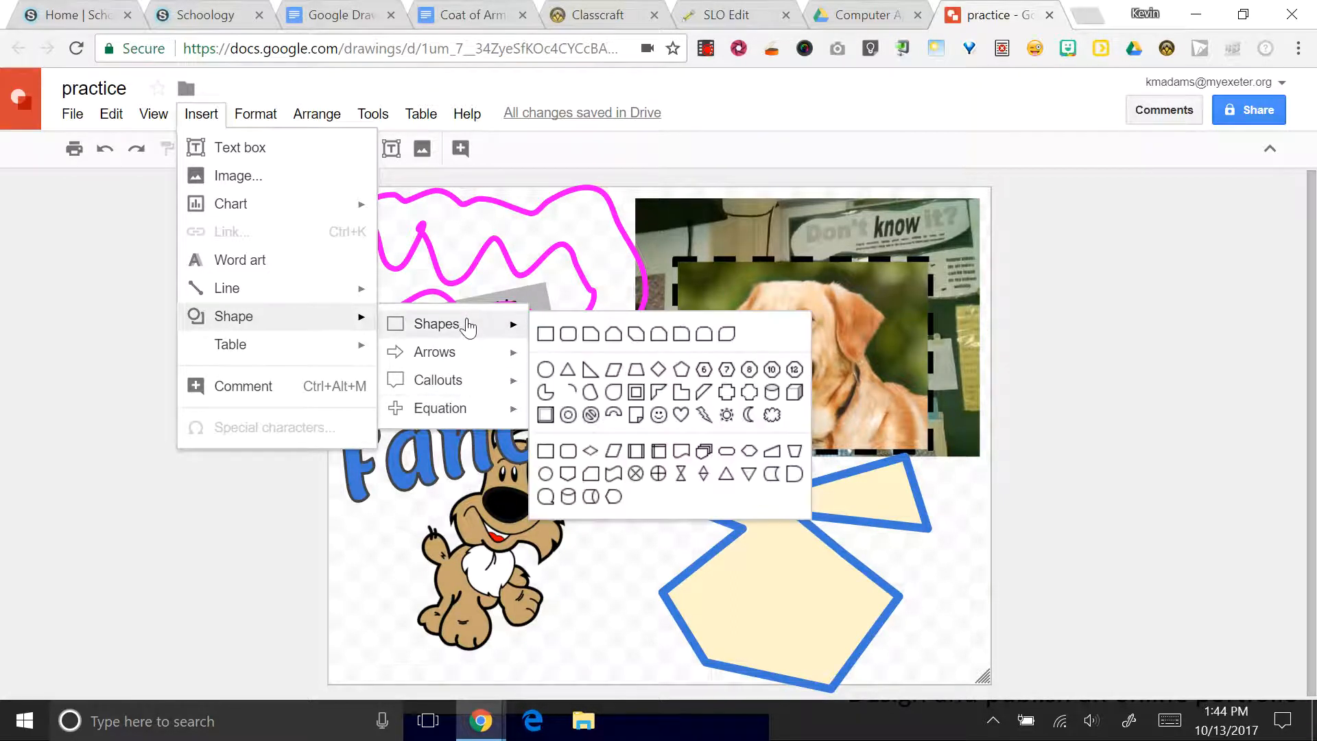
left_click(546, 370)
left_click_drag(638, 539, 506, 678)
- Fill the circle with dark blue and move it over the cartoon dog in the page's lower-left corner
left_click(479, 144)
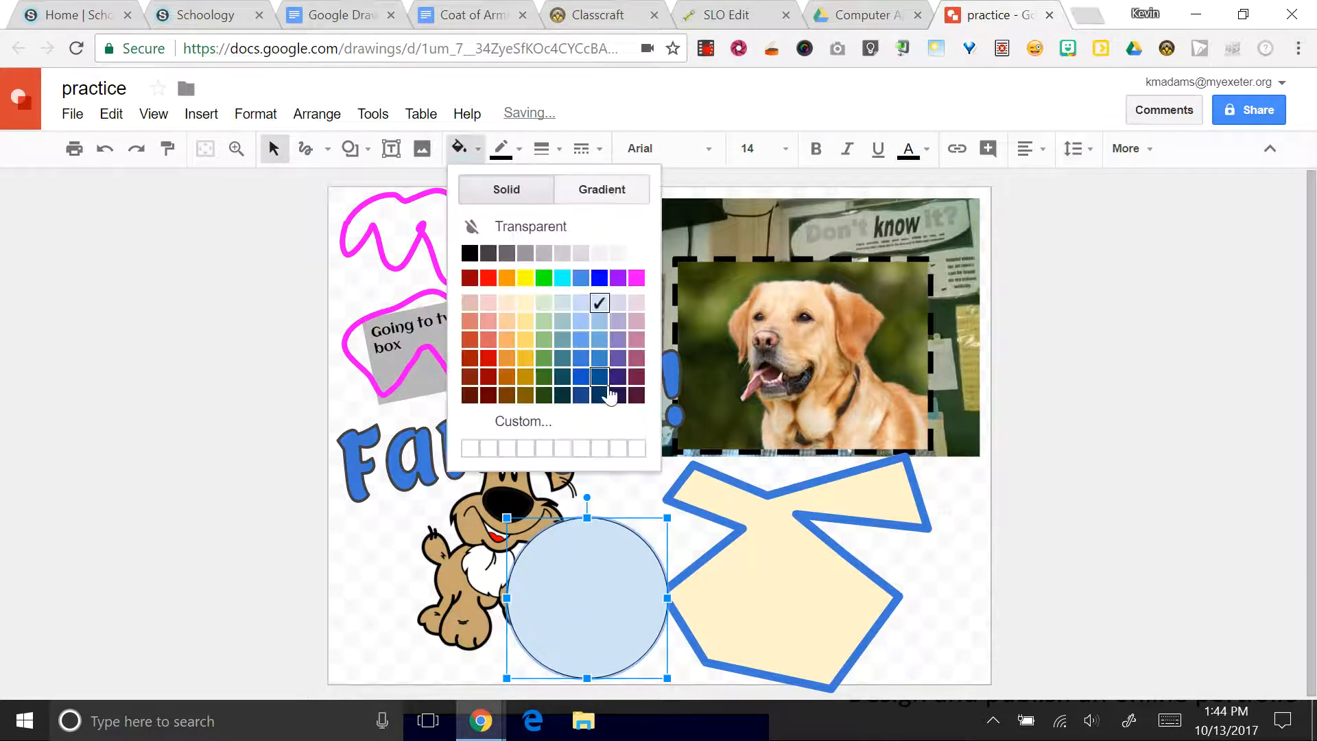
left_click(603, 386)
left_click_drag(610, 550, 476, 535)
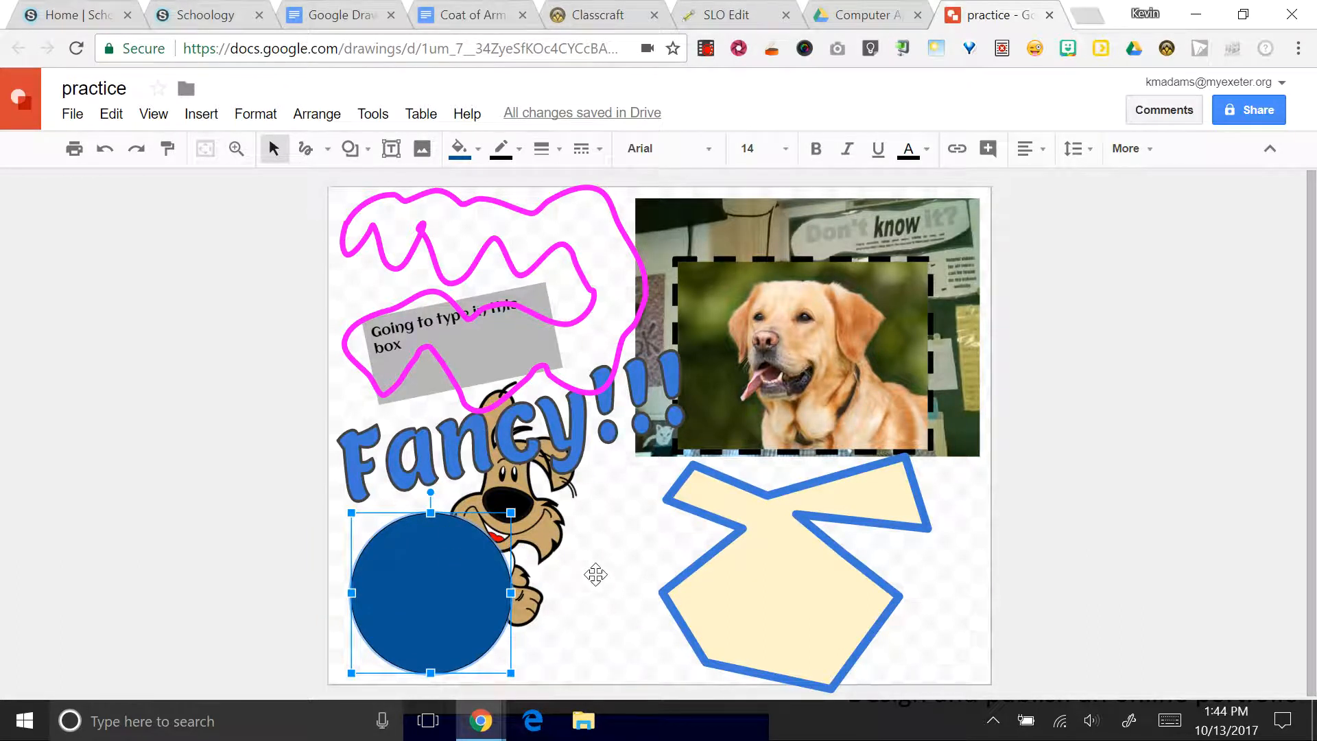
left_click(607, 547)
left_click(624, 623)
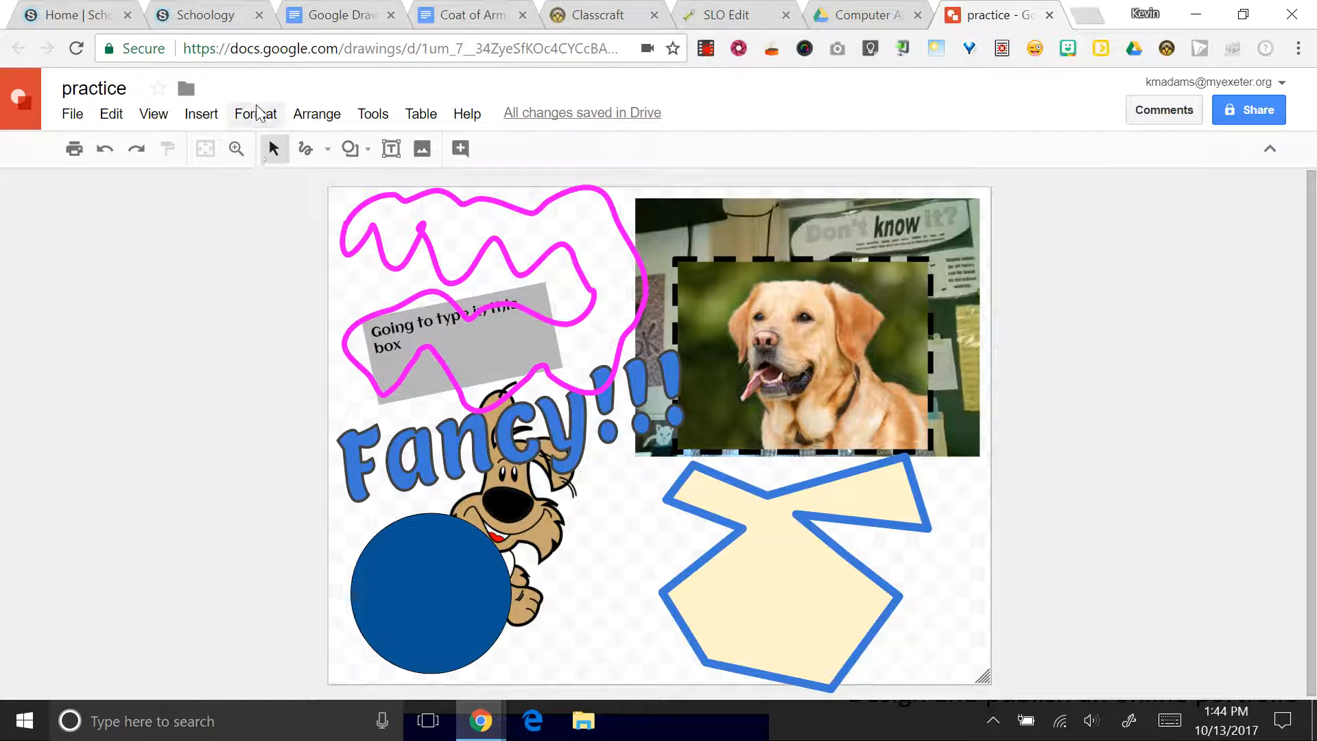
- Change the blue circle into a spiky explosion callout shape and undo the change
left_click(383, 600)
left_click(268, 115)
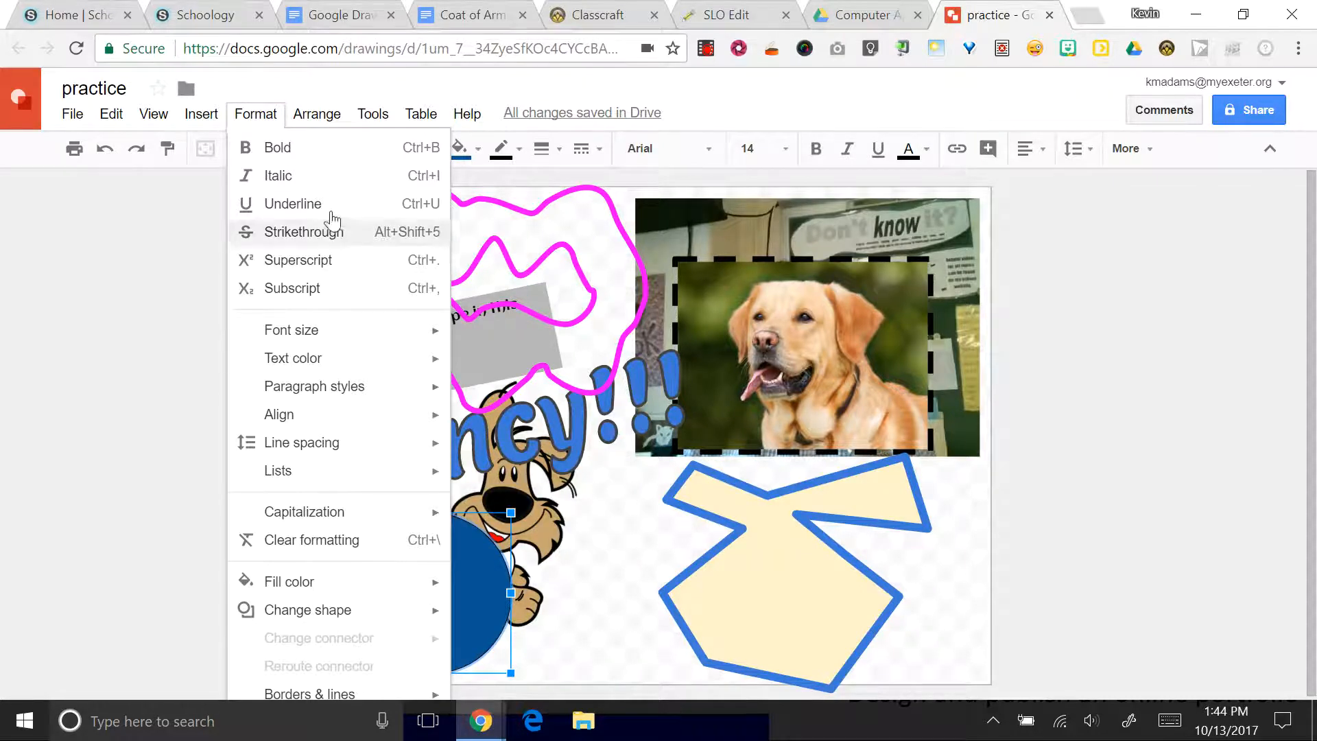
left_click(415, 104)
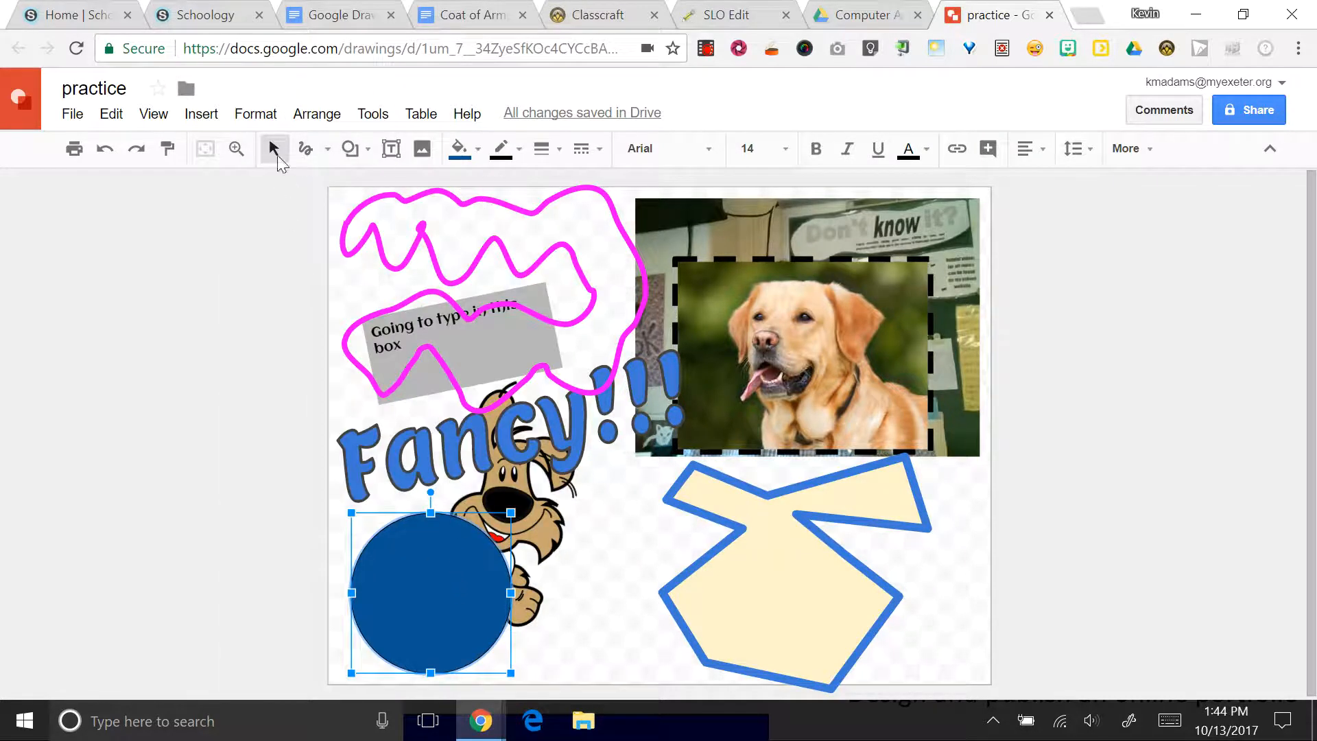
left_click(267, 118)
mouse_move(371, 614)
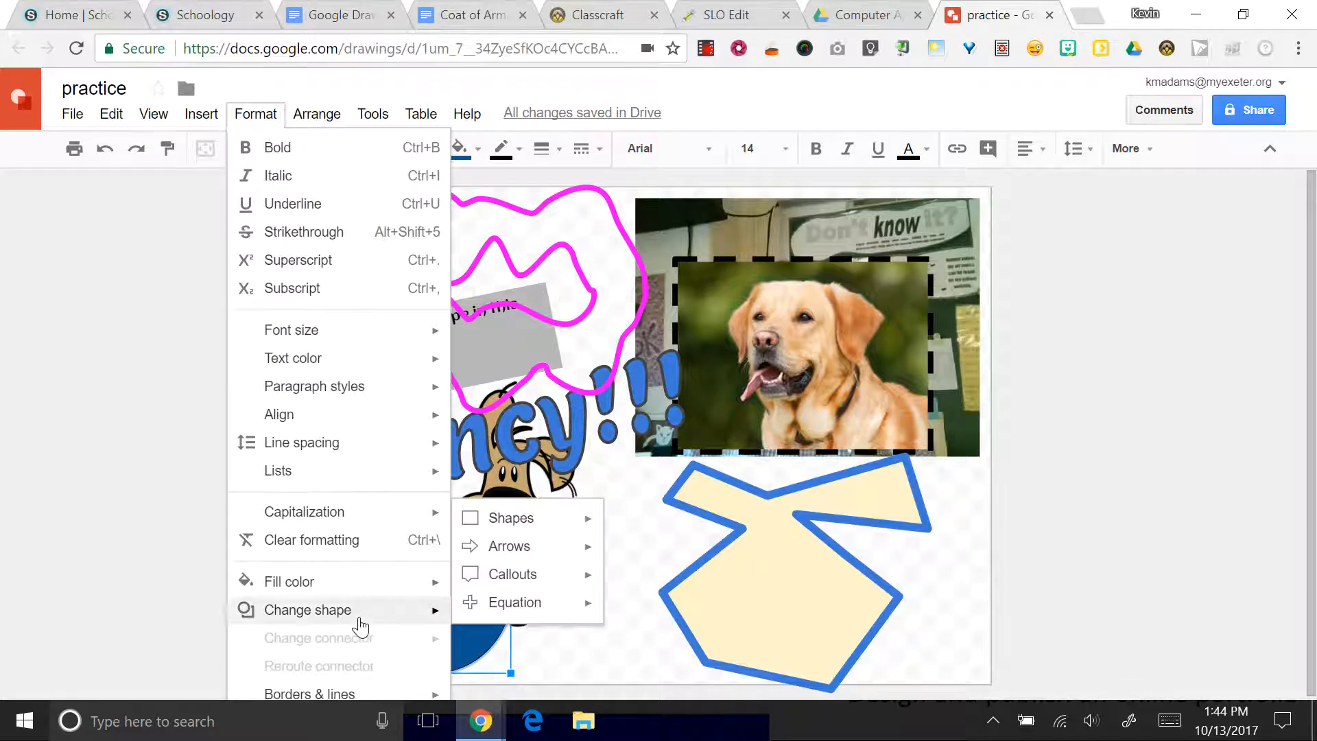
mouse_move(510, 587)
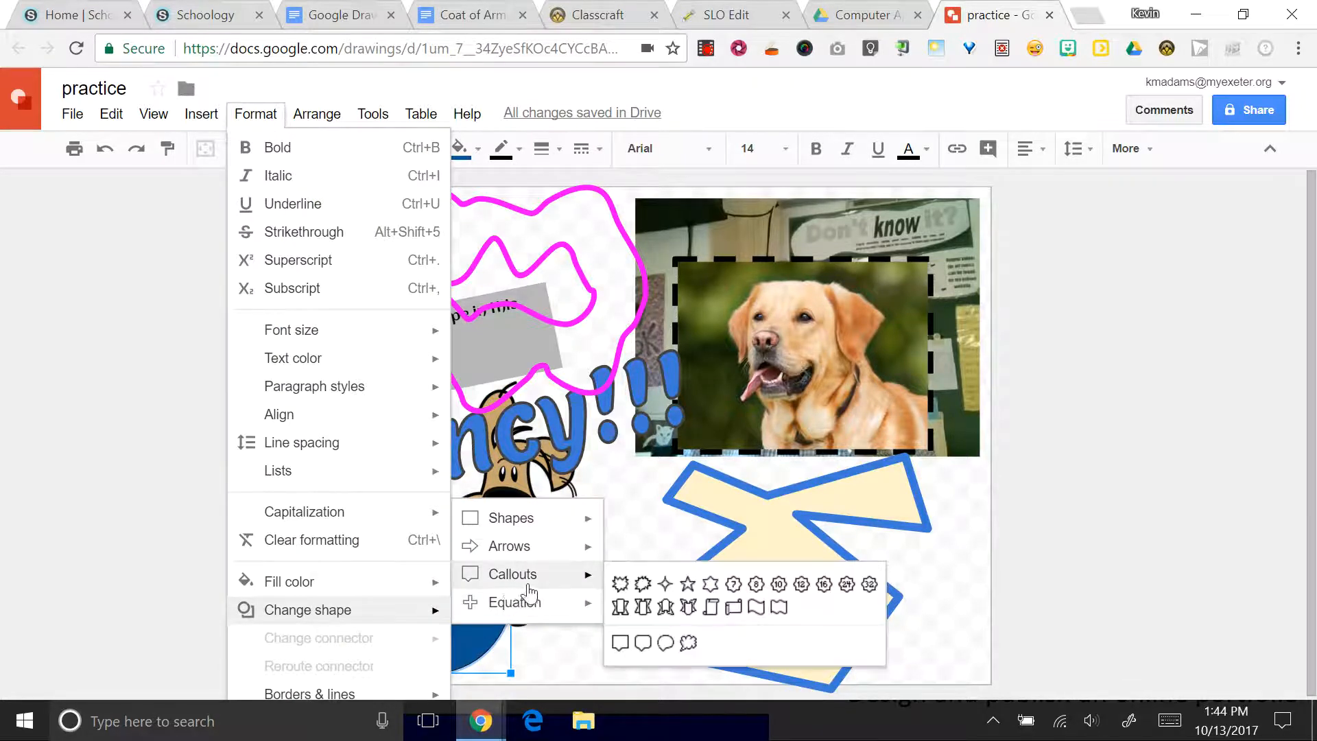
left_click(640, 587)
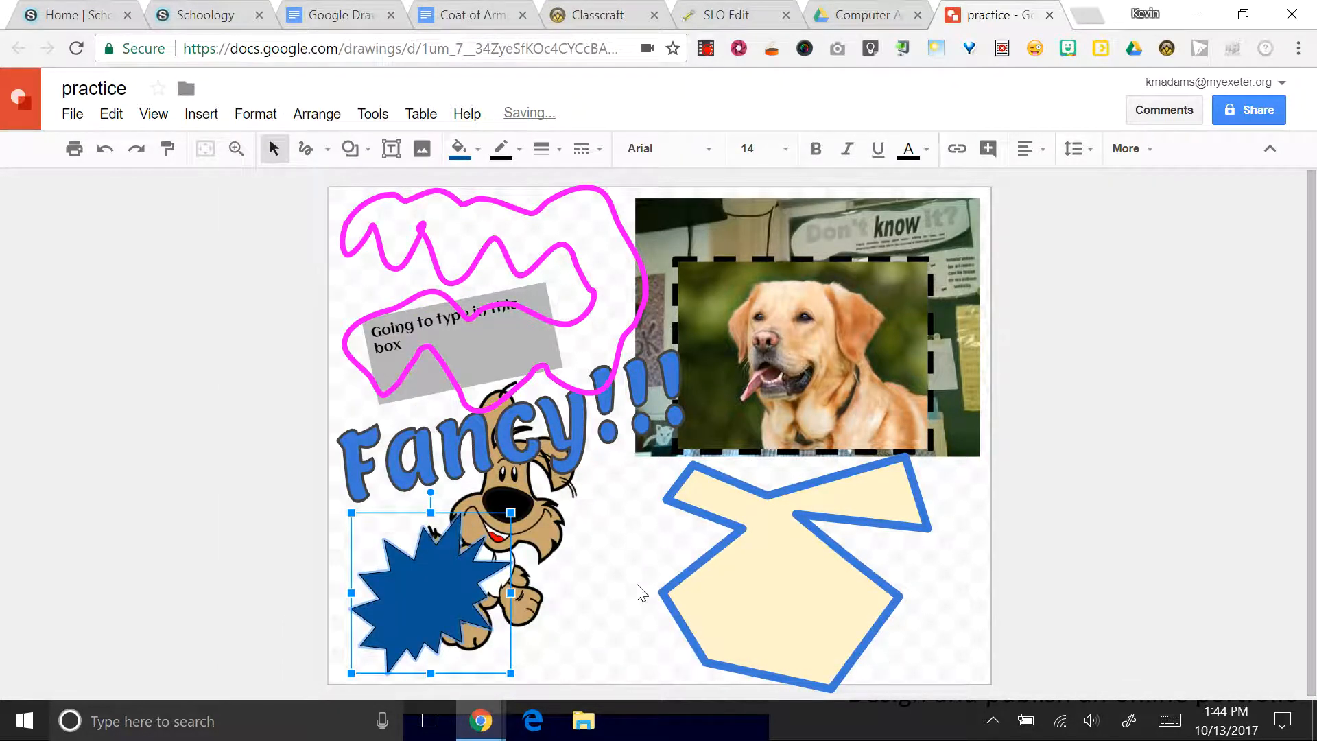
key("ctrl+z")
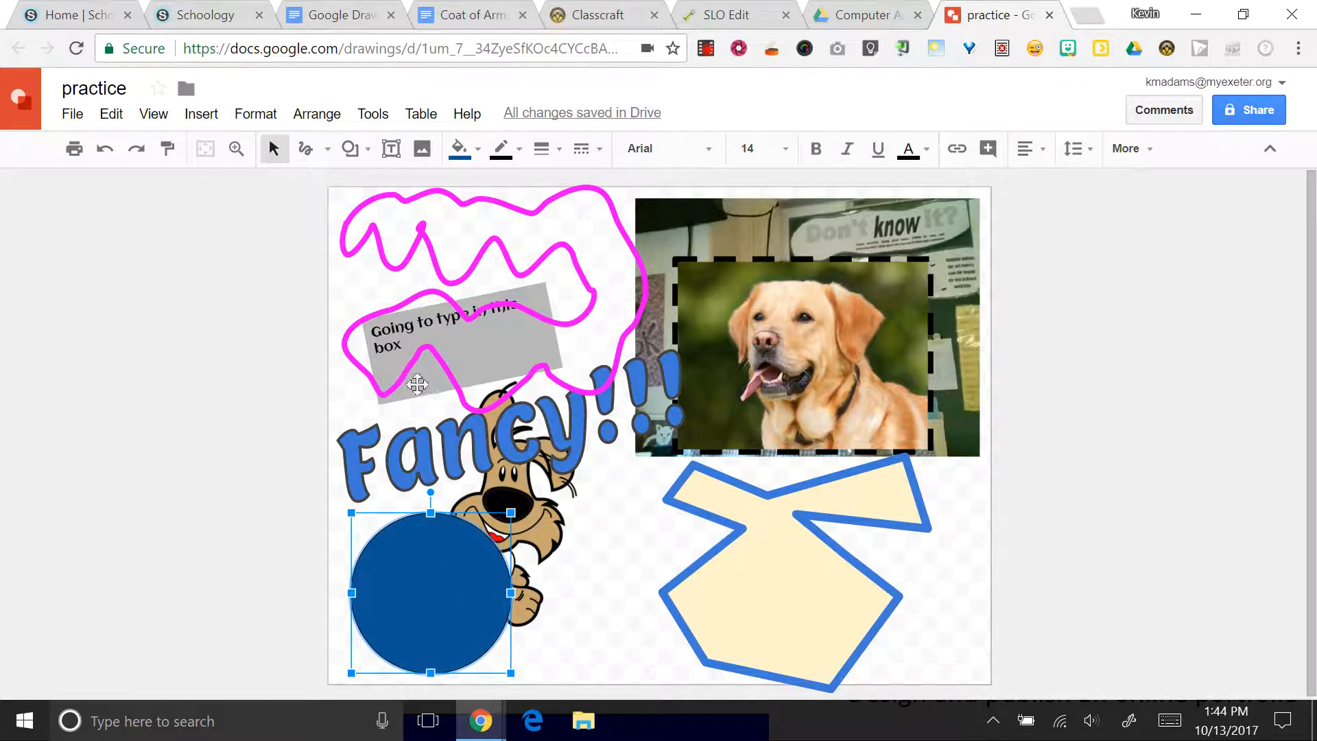
- Move the dark blue circle over the cartoon dog's body and send it backward until it sits behind the dog
left_click_drag(439, 607, 517, 547)
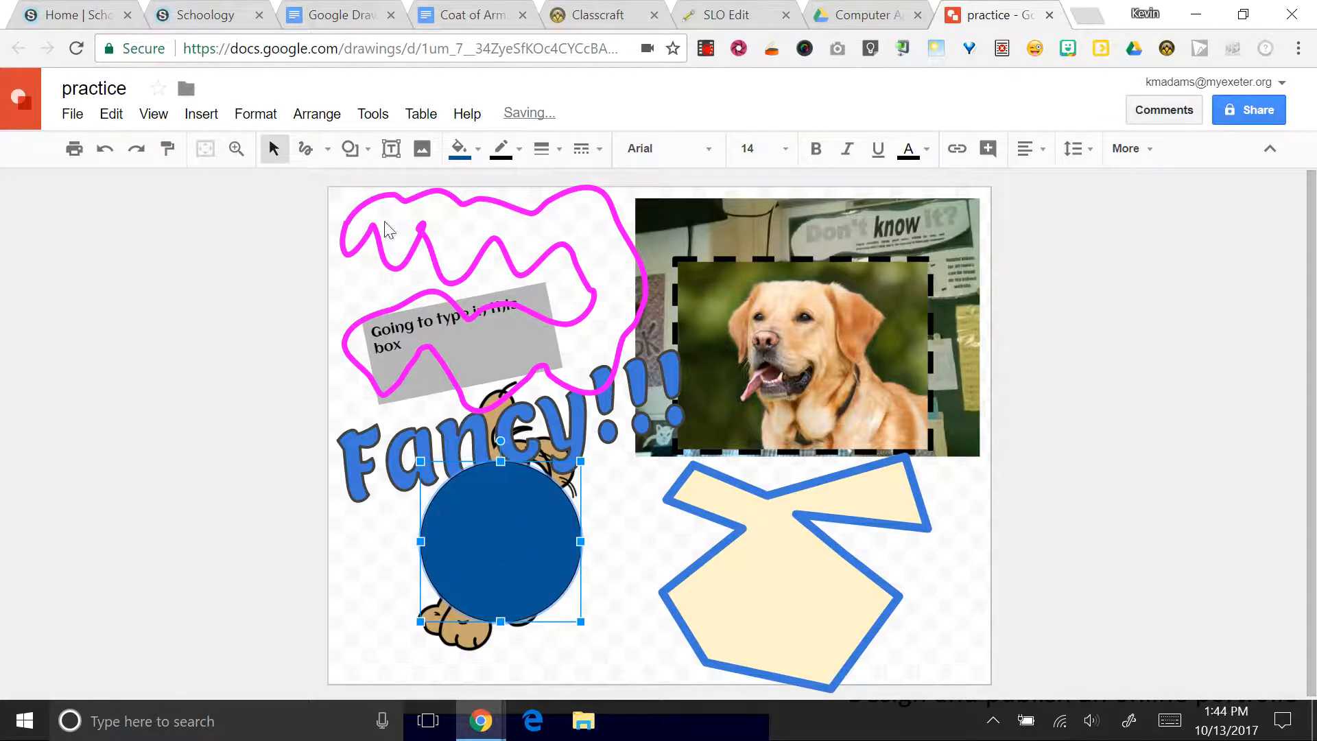
left_click(305, 118)
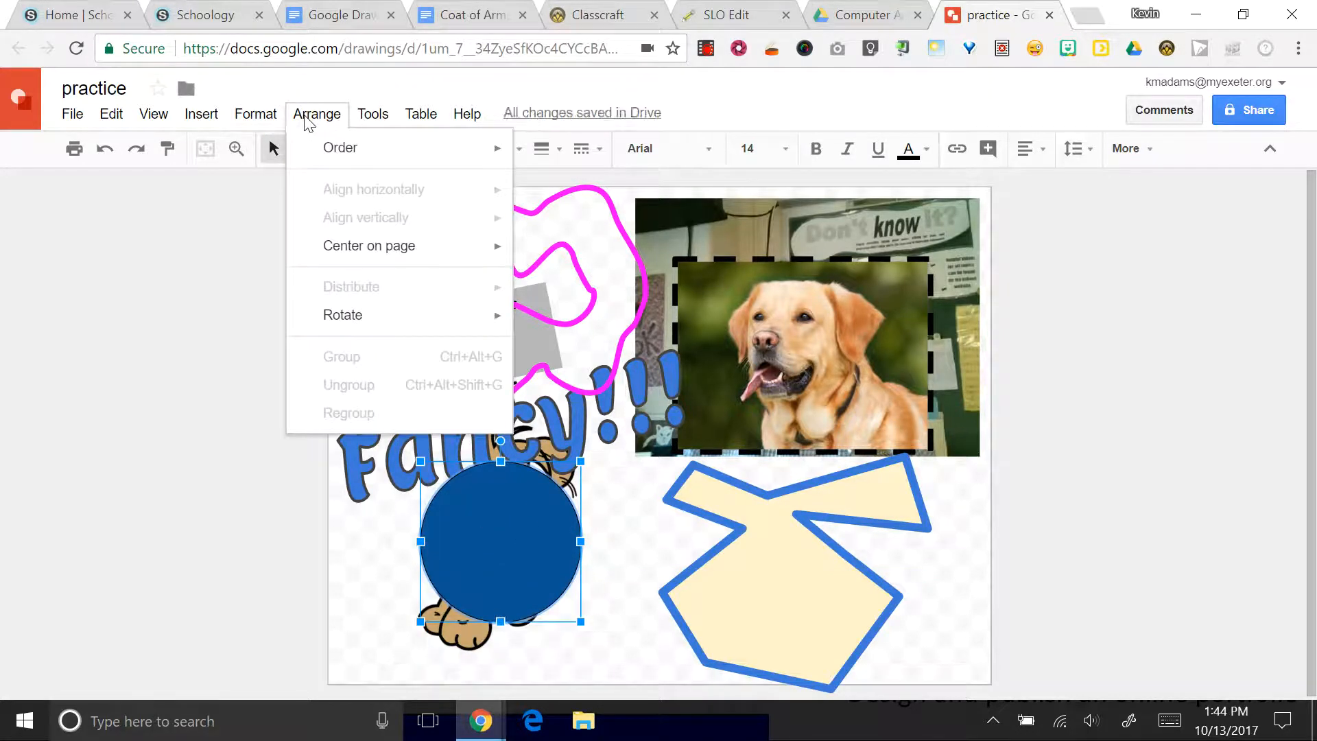
mouse_move(328, 164)
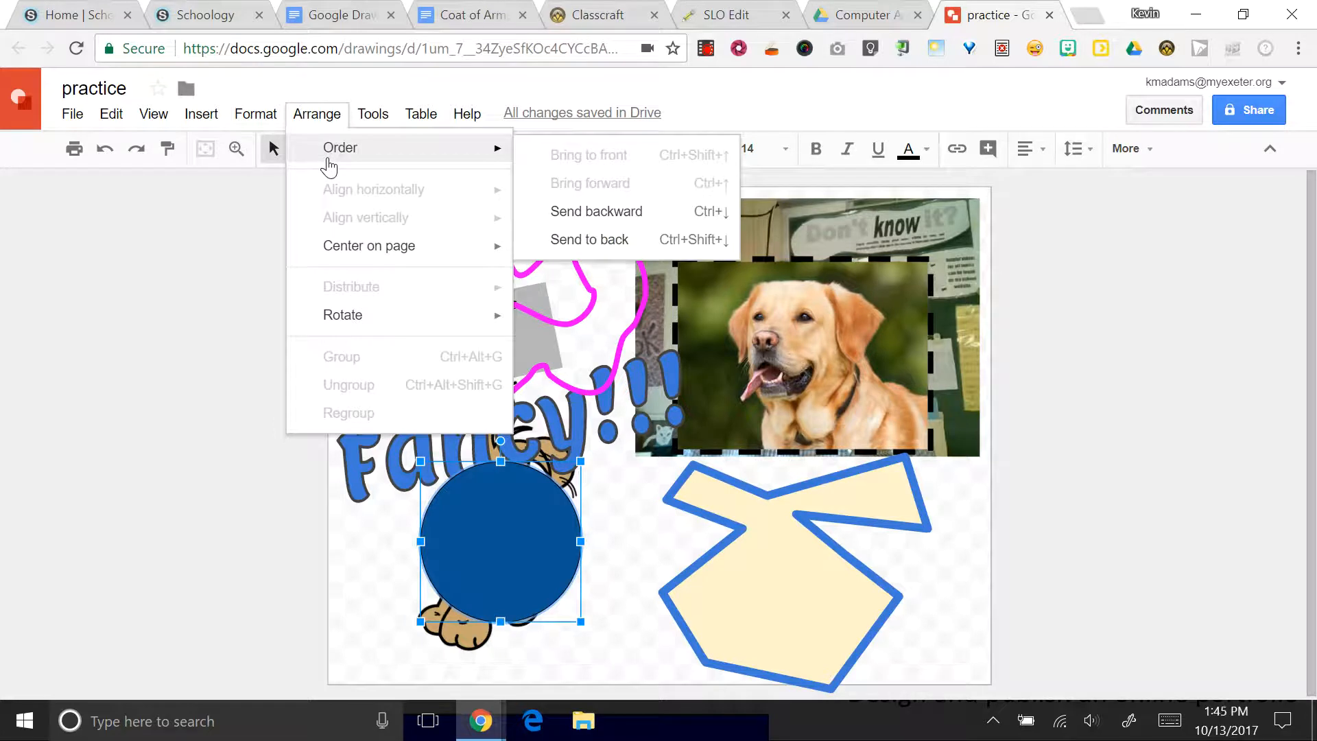
left_click(594, 218)
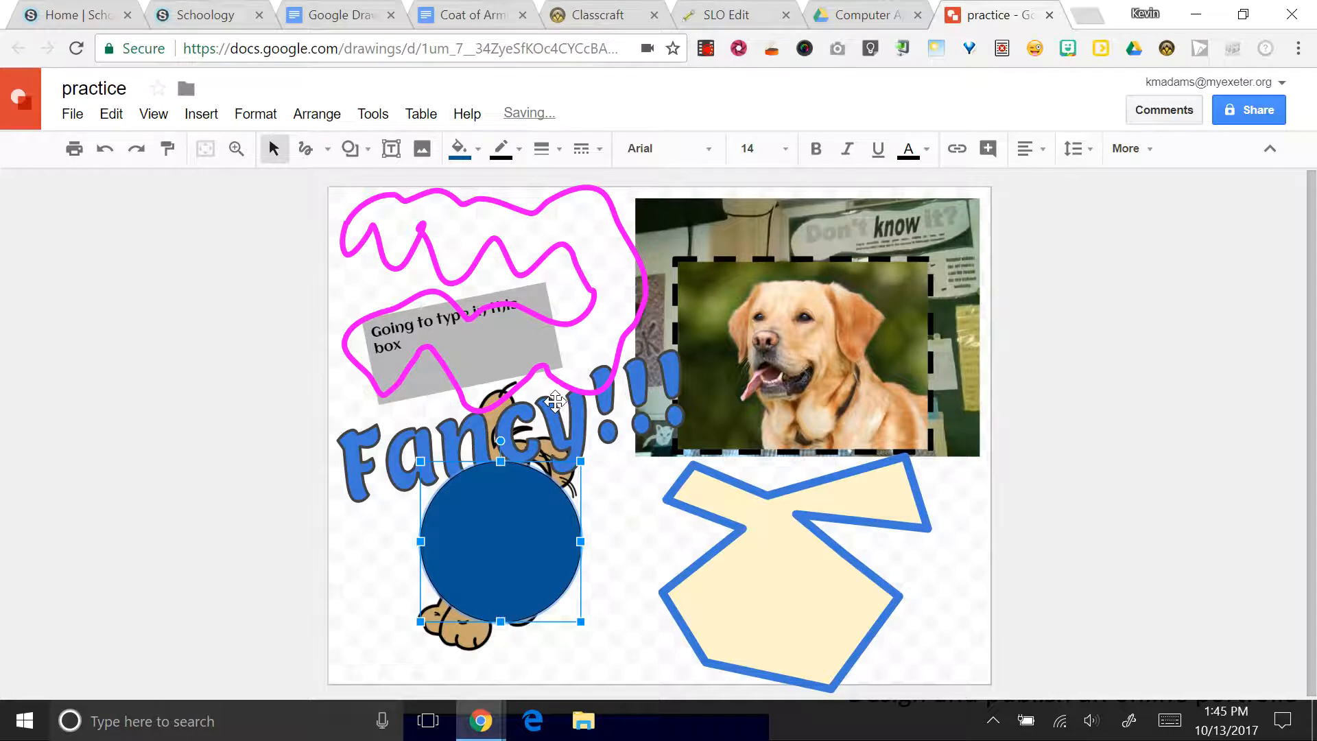
key("ctrl+Down")
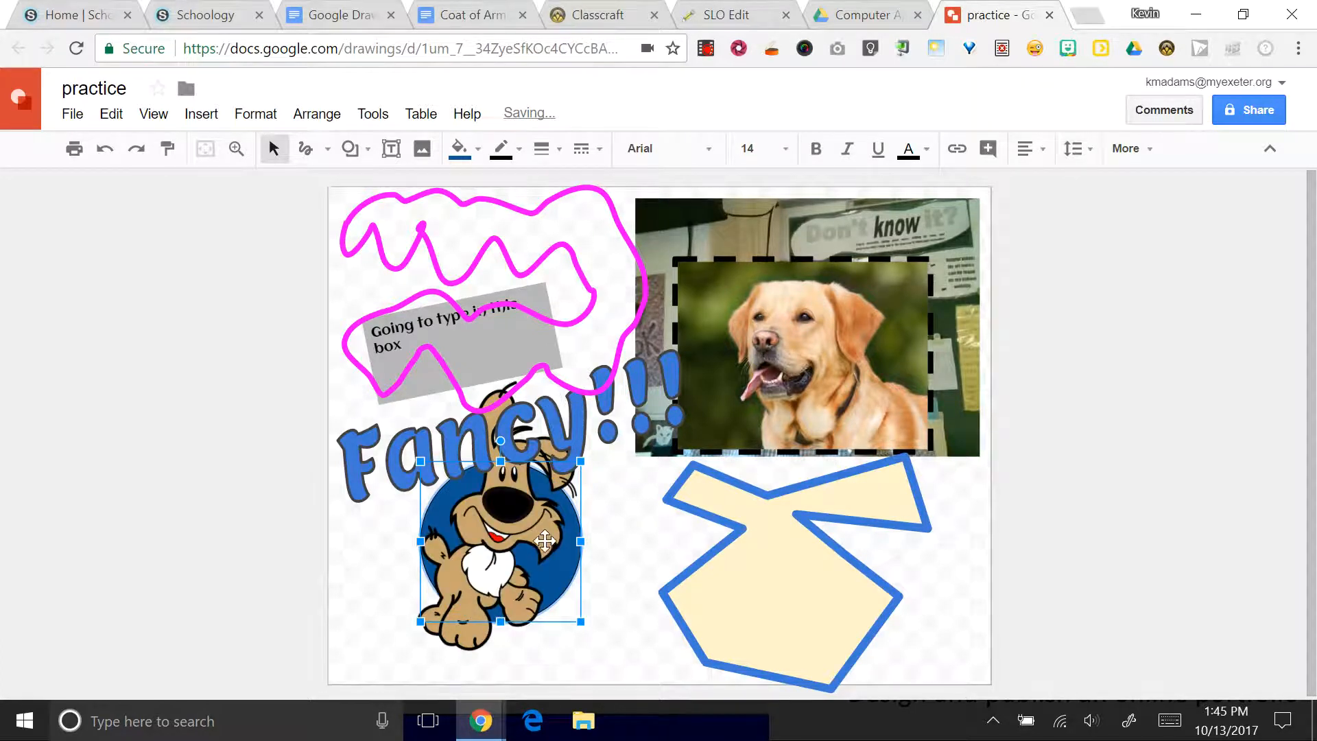
- Shift the cartoon dog slightly over the blue circle and bring it in front of the Fancy!!! word art
left_click(504, 533)
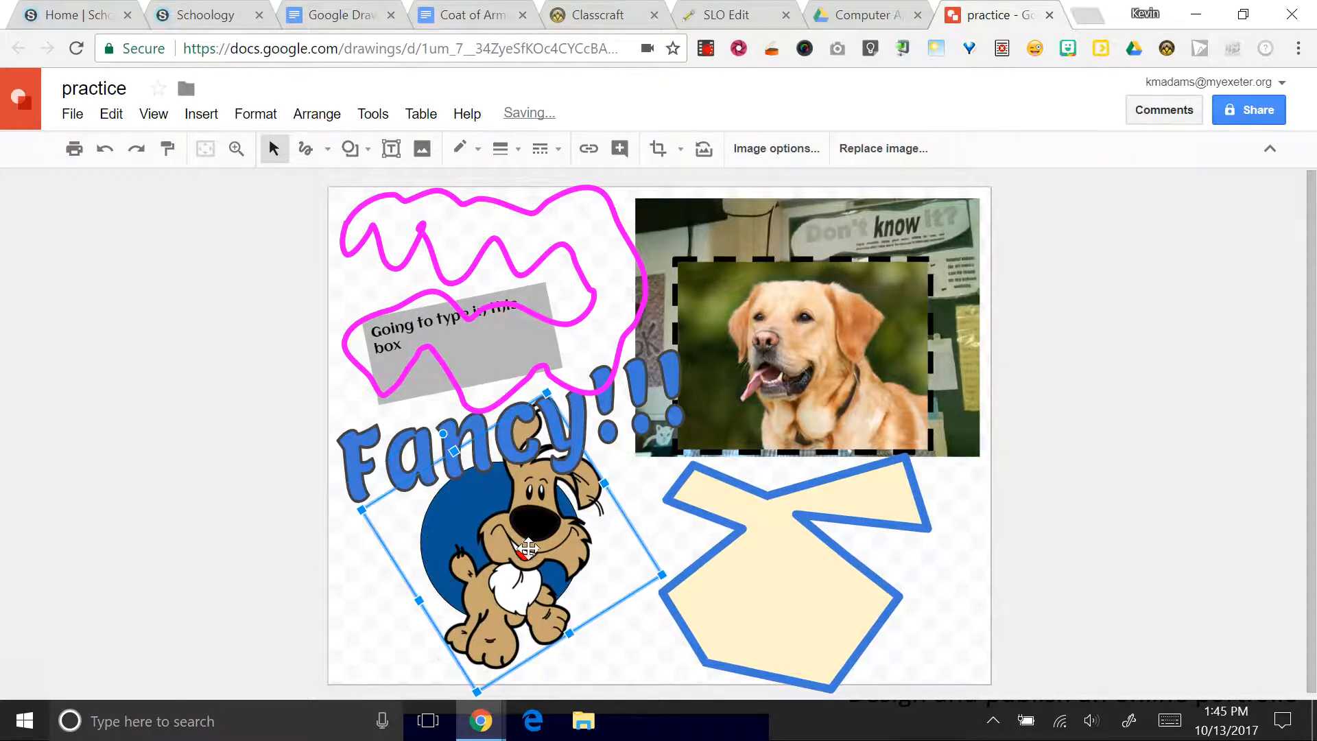
left_click_drag(511, 524, 541, 537)
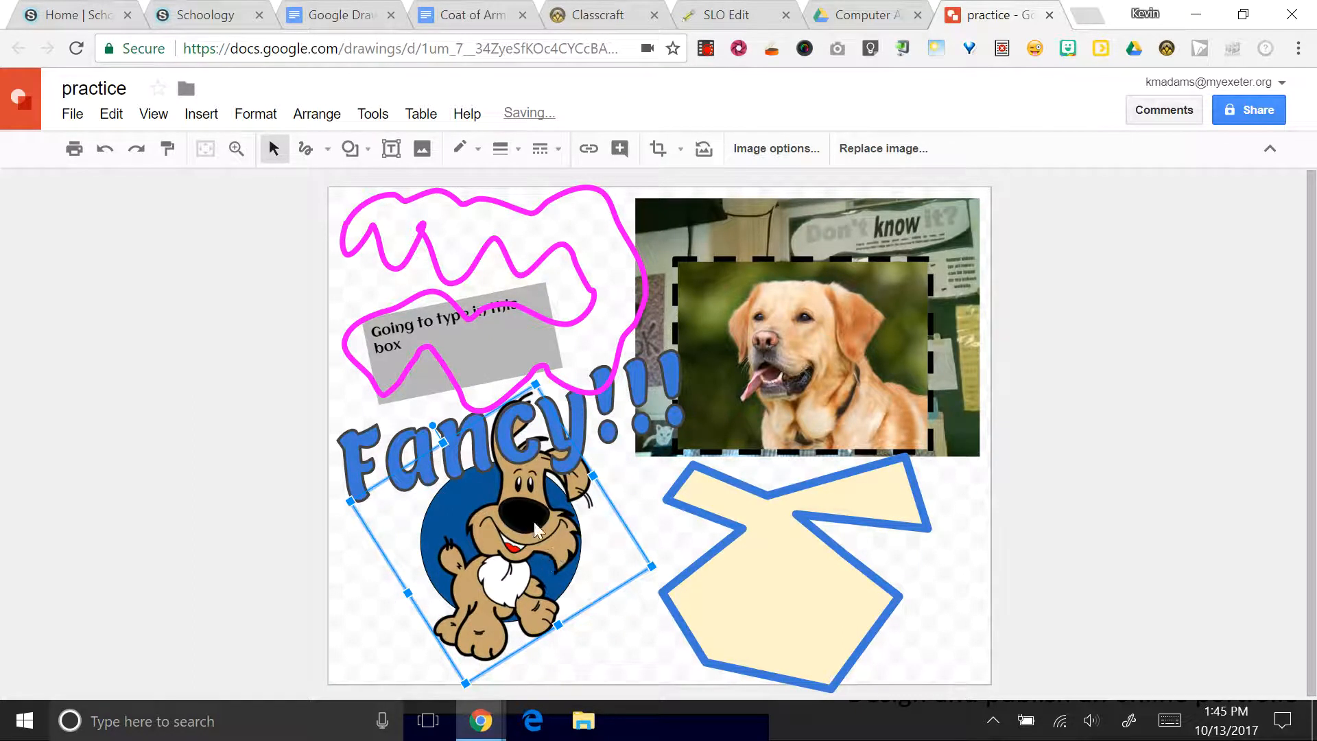
left_click(316, 114)
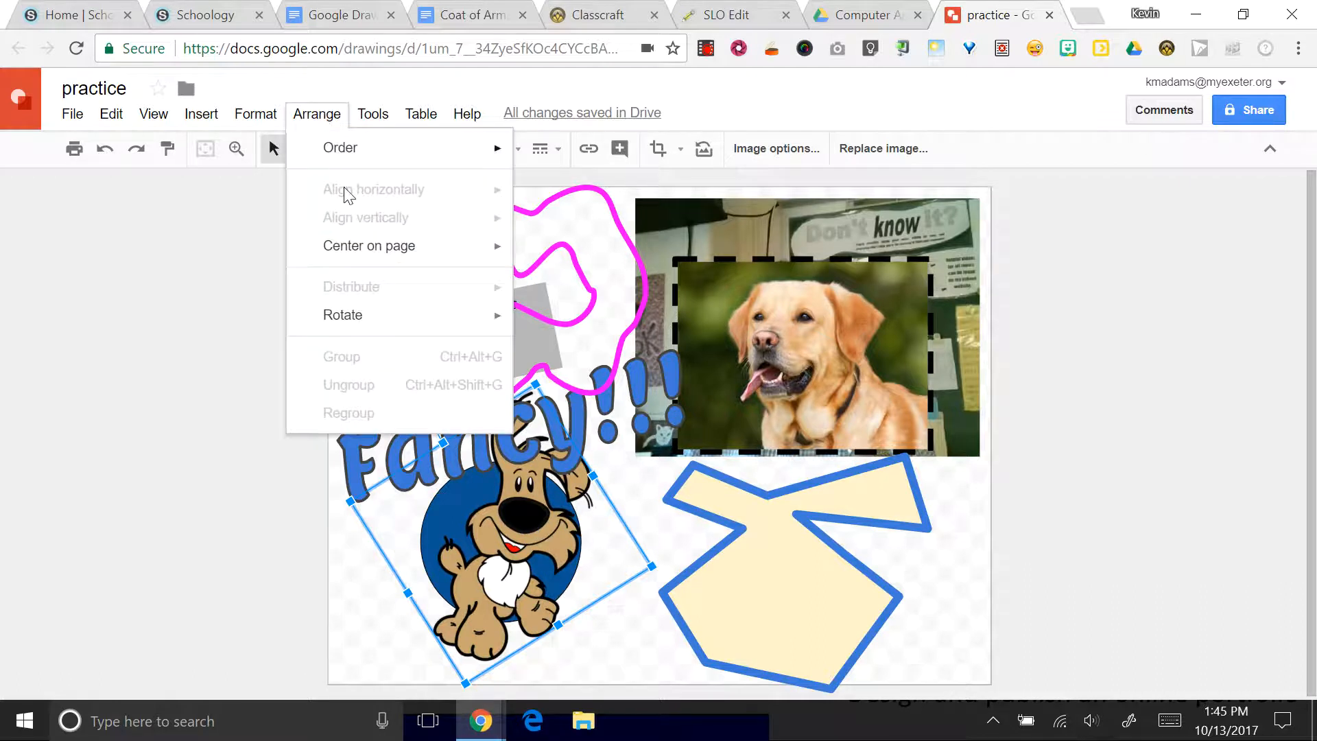
mouse_move(354, 153)
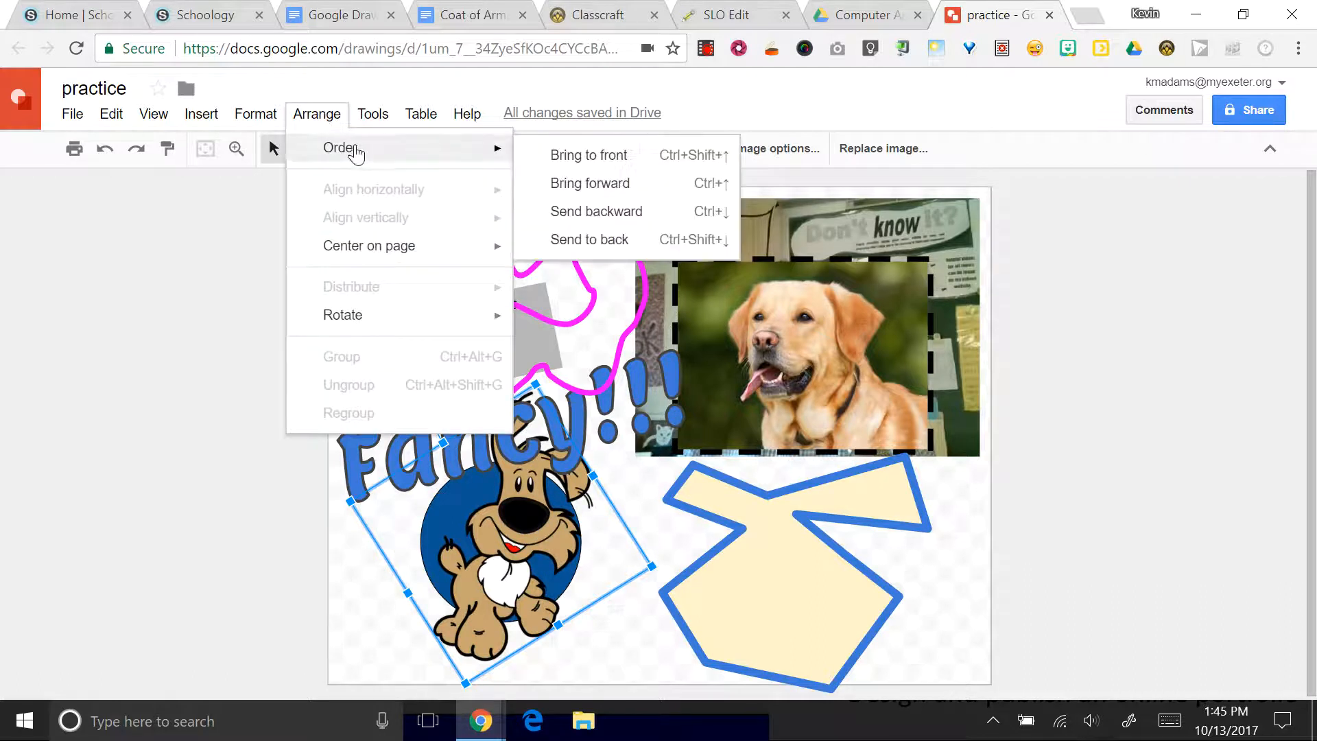
left_click(619, 170)
left_click(297, 560)
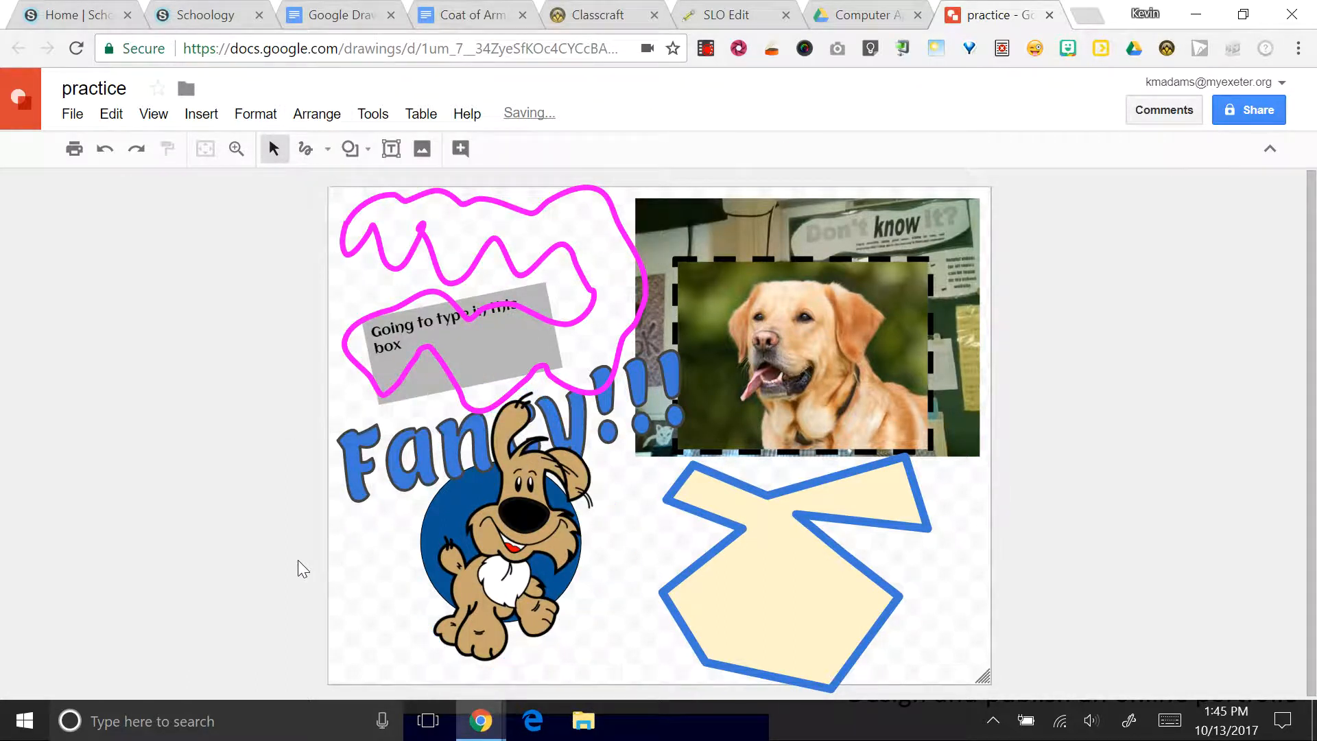
- Nudge the Fancy!!! word art slightly toward the page's left edge
left_click(418, 457)
left_click(390, 451)
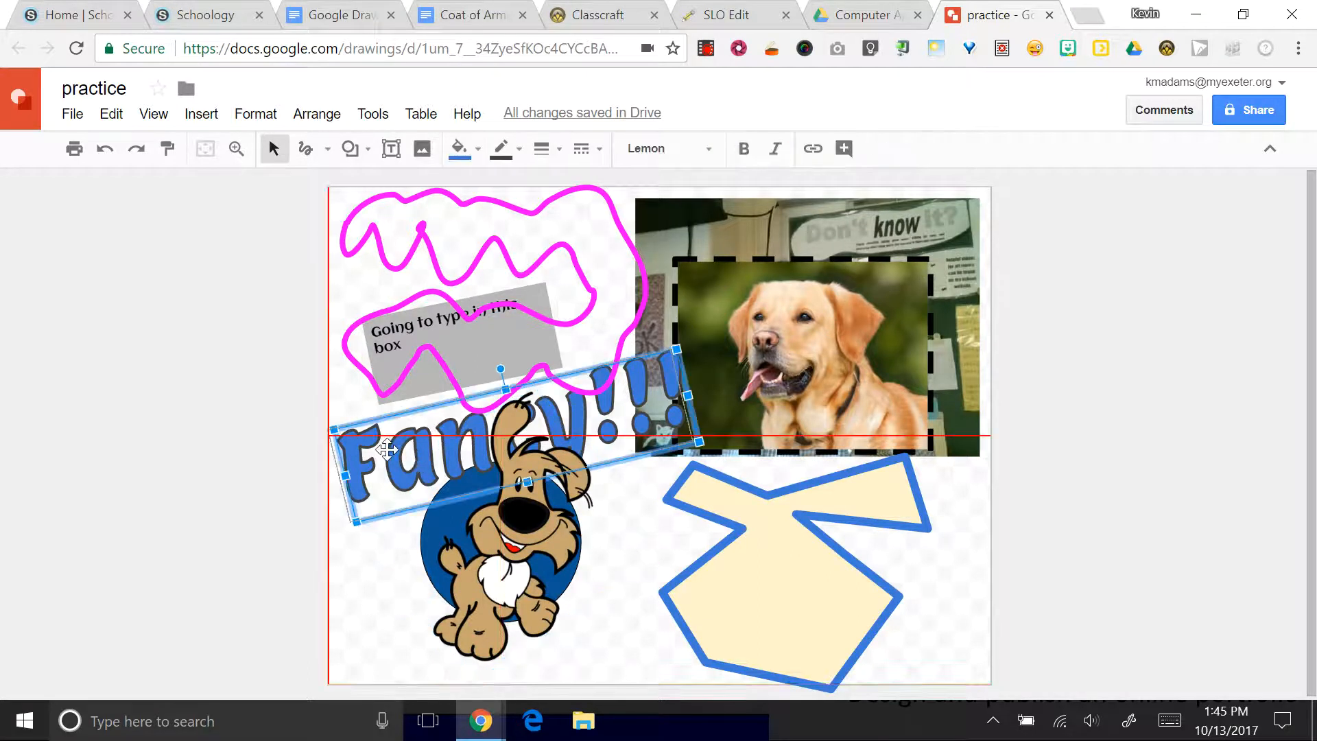
left_click(336, 582)
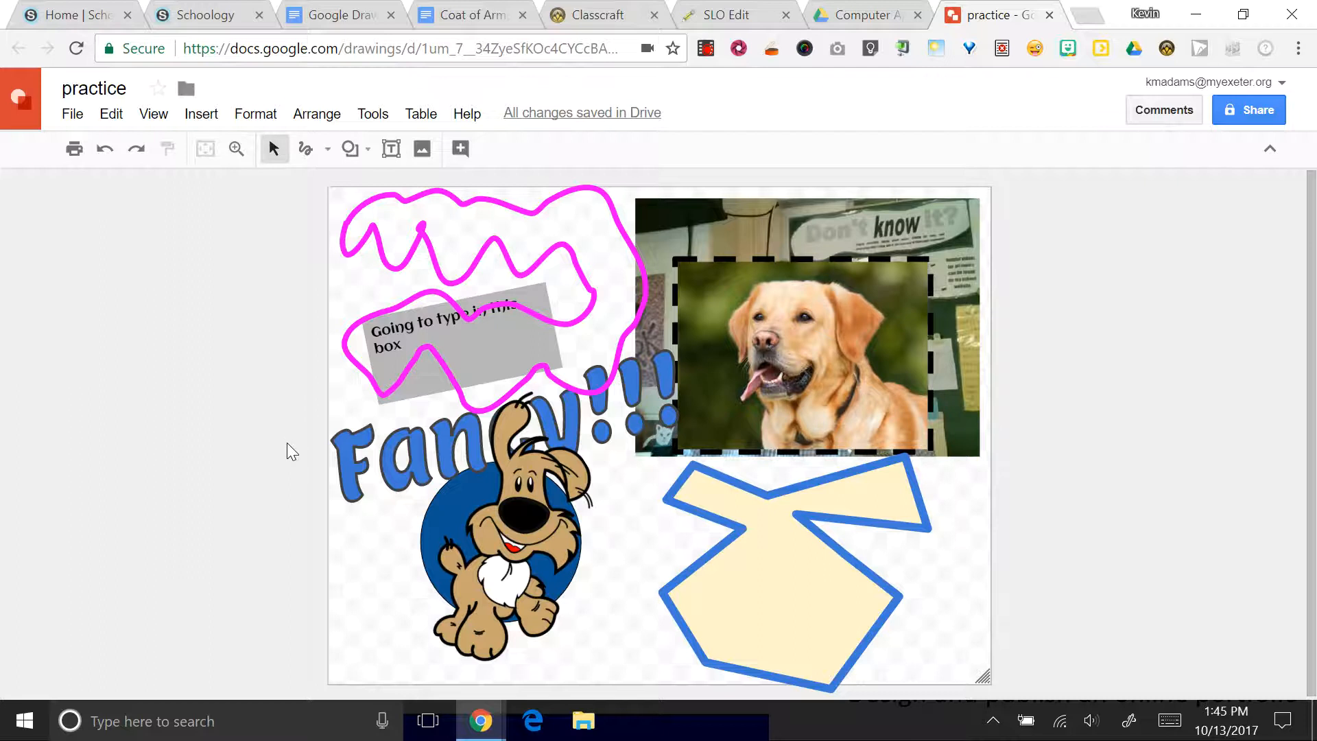
- Group the Fancy!!! word art, cartoon dog and blue circle, and scale the group down toward its lower-right corner
mouse_move(294, 439)
left_mouse_down()
mouse_move(303, 473)
mouse_move(426, 554)
mouse_move(283, 442)
left_mouse_up()
left_click_drag(269, 450, 537, 580)
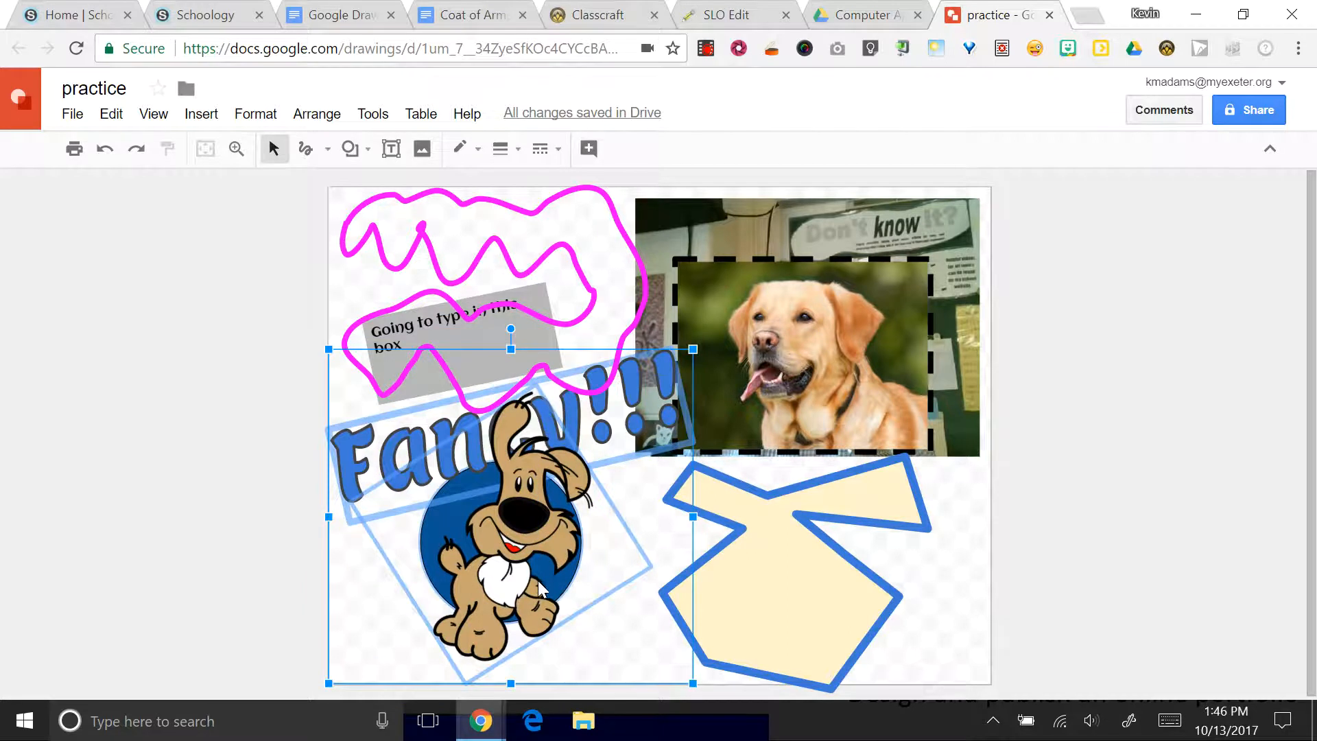
left_click(317, 118)
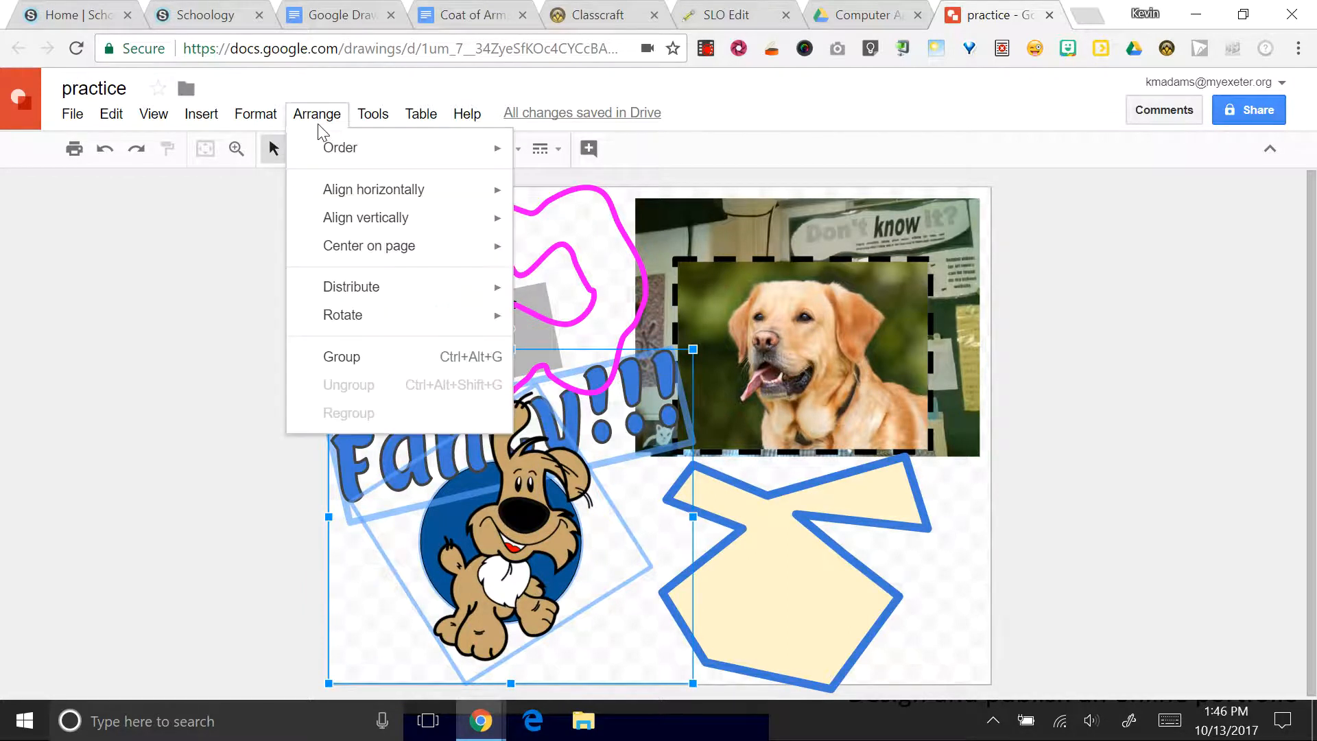
left_click(394, 358)
mouse_move(528, 511)
left_mouse_down()
mouse_move(505, 531)
mouse_move(544, 525)
mouse_move(535, 511)
mouse_move(508, 521)
mouse_move(518, 541)
mouse_move(537, 525)
mouse_move(518, 512)
mouse_move(543, 515)
left_mouse_up()
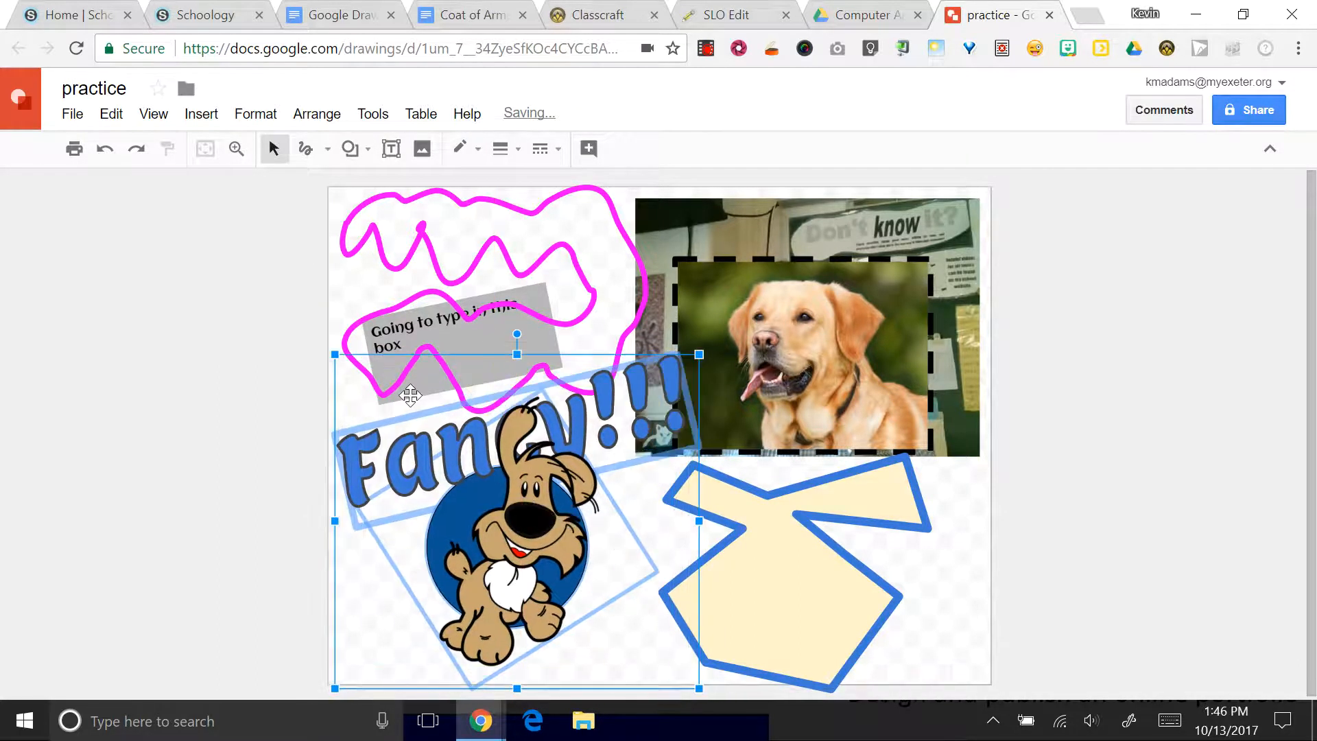
left_click_drag(335, 356, 419, 452)
- Move the grouped word art, dog and circle up and left, delete the group, and undo both changes
left_click_drag(563, 570, 525, 545)
key("Delete")
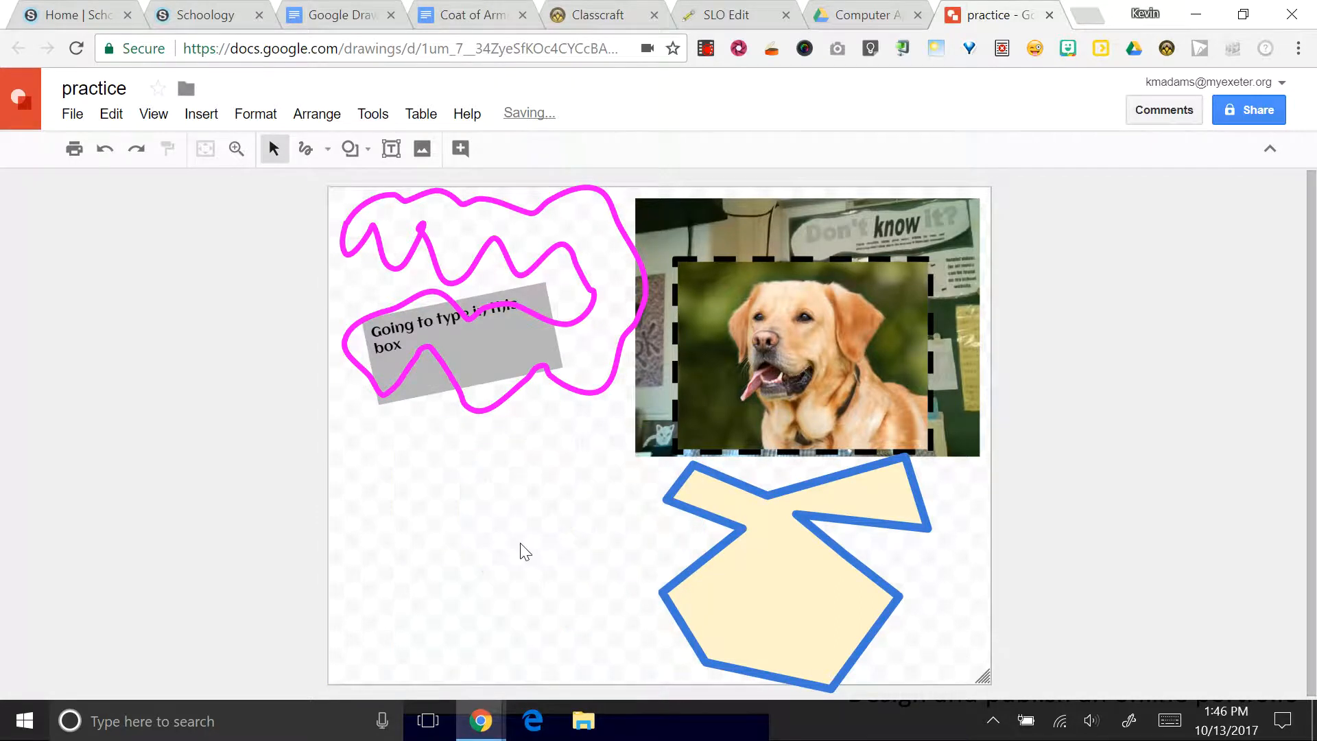
key("ctrl+z")
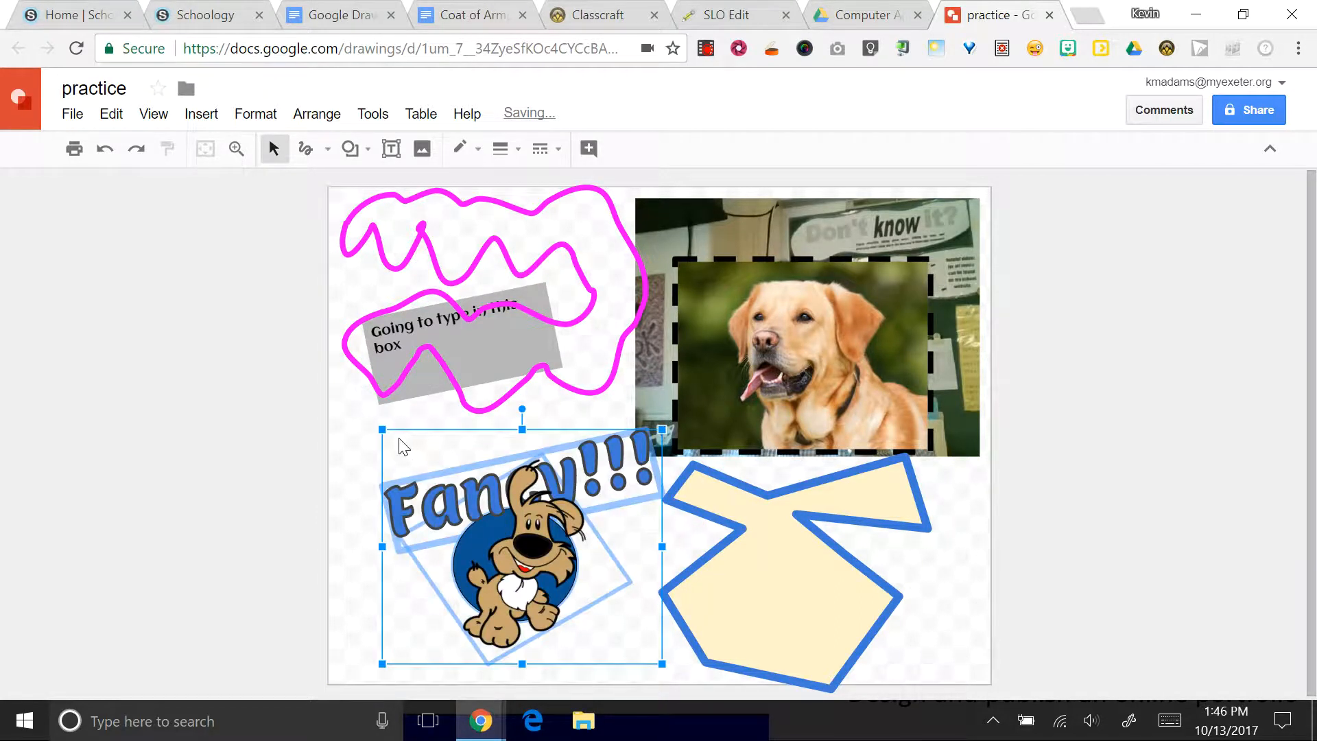
key("ctrl+z")
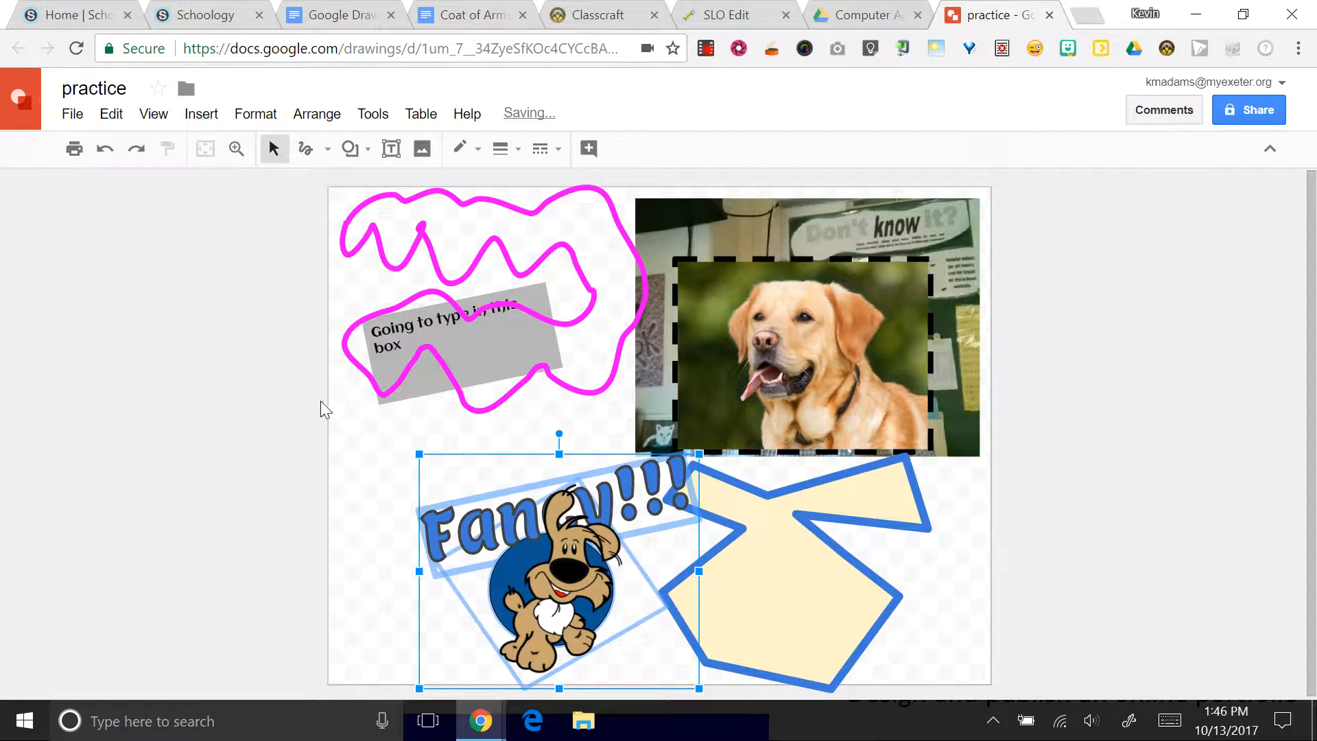
- Ungroup the Fancy!!! word art, cartoon dog and blue circle
left_click(332, 270)
left_click(329, 114)
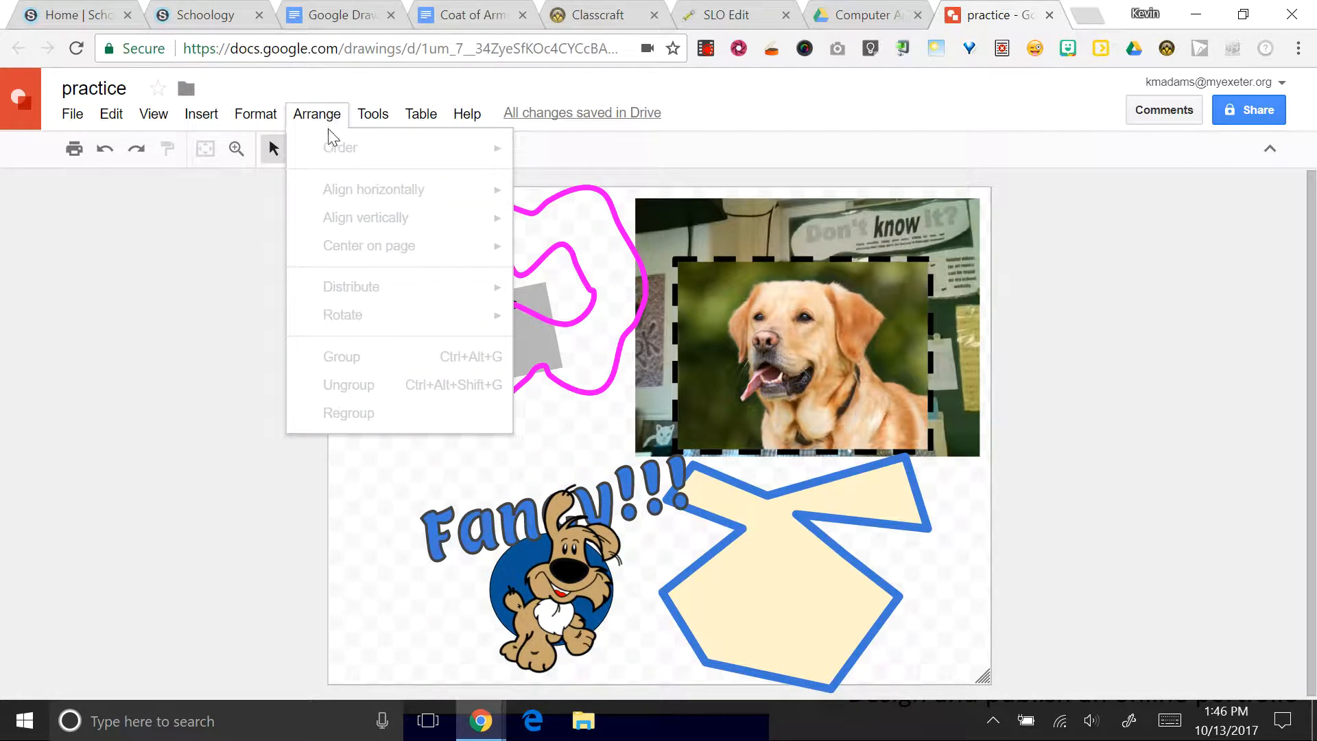
left_click(559, 535)
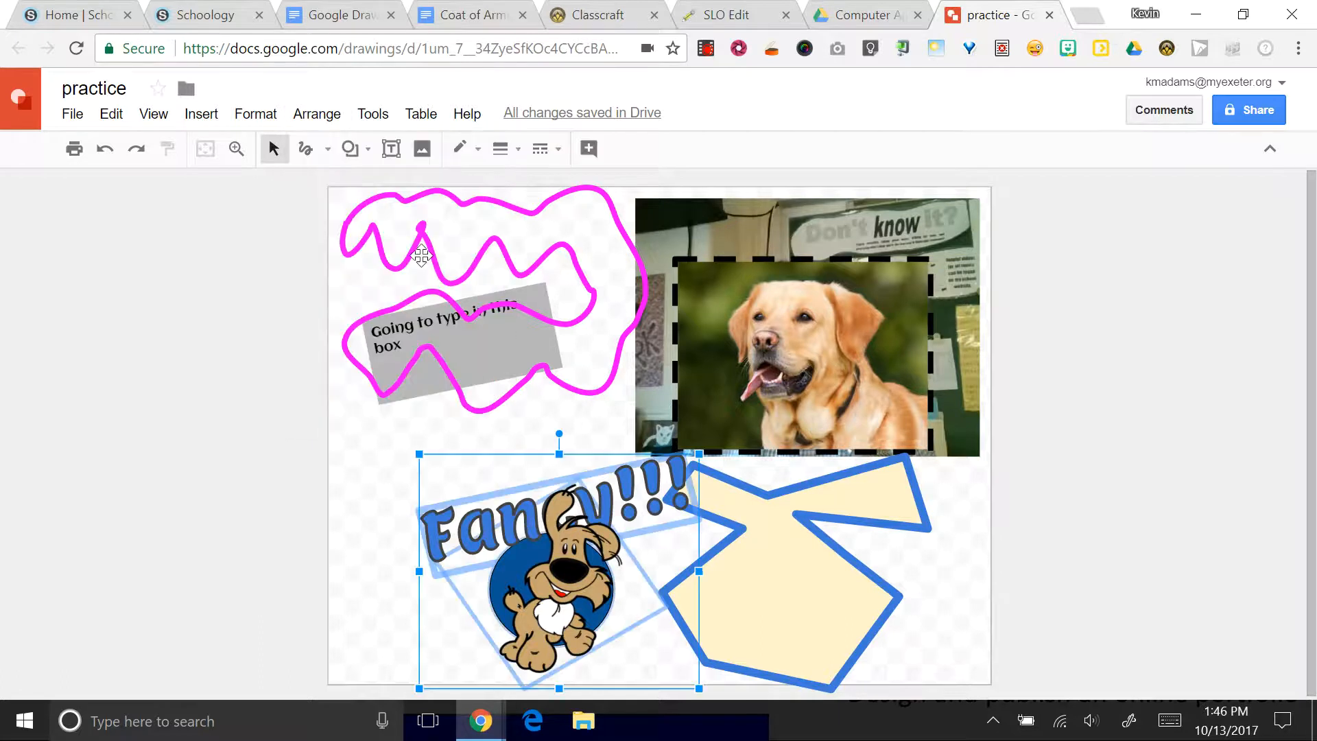
left_click(329, 114)
left_click(382, 384)
left_click(376, 528)
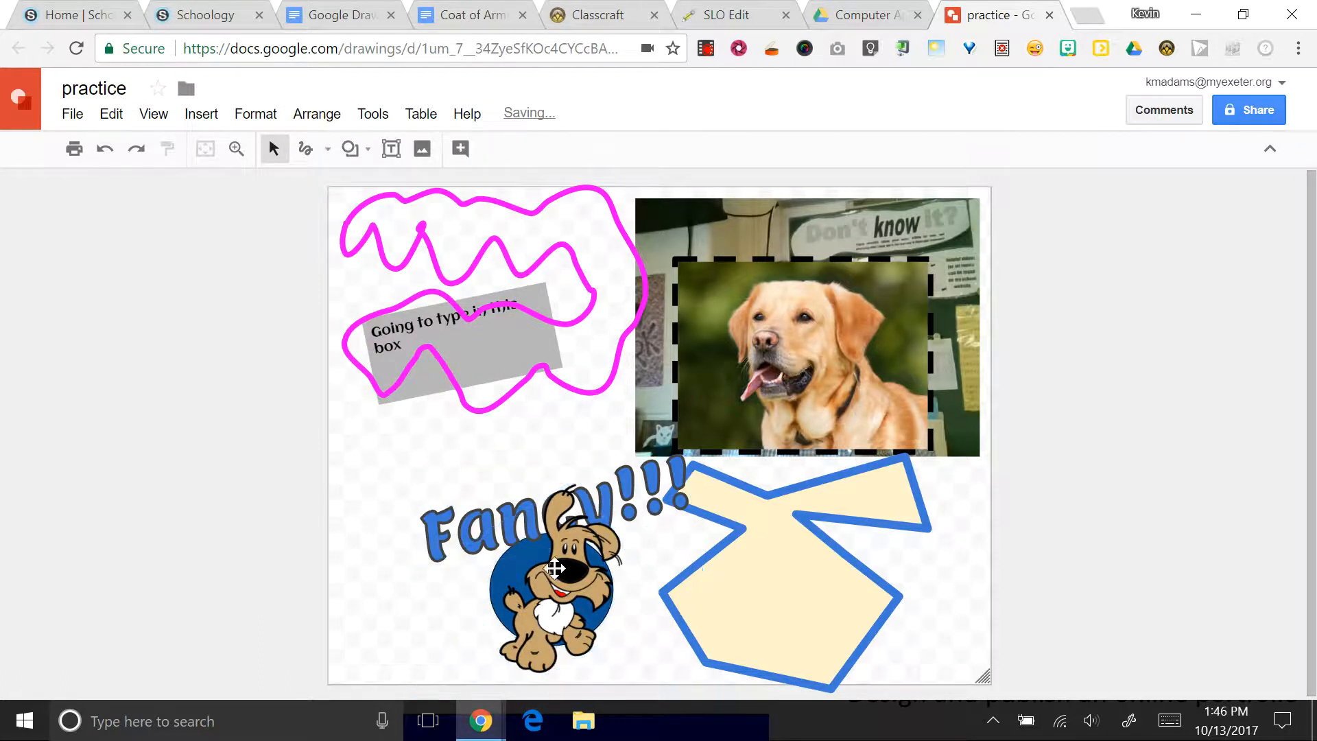
- Delete only the cartoon dog from the ungrouped objects and undo the deletion
left_click(560, 576)
key("Delete")
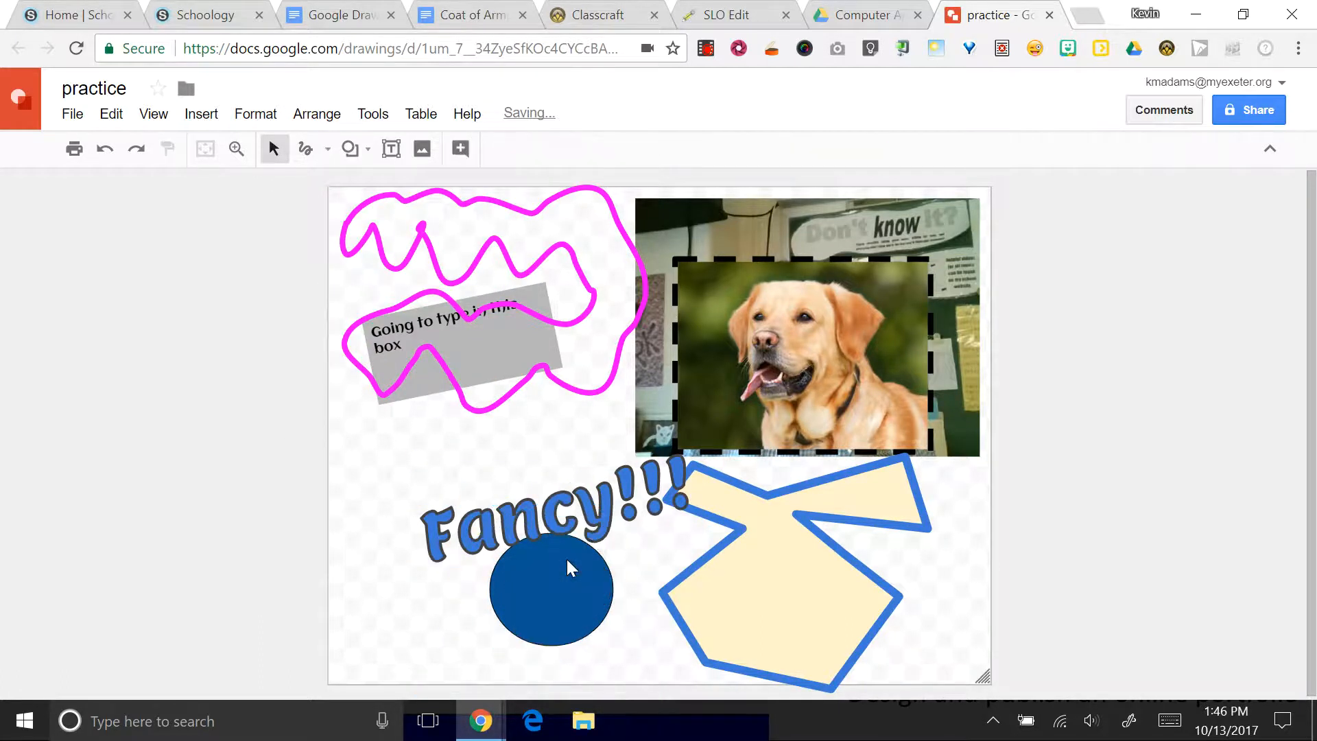
key("ctrl+z")
left_click(371, 504)
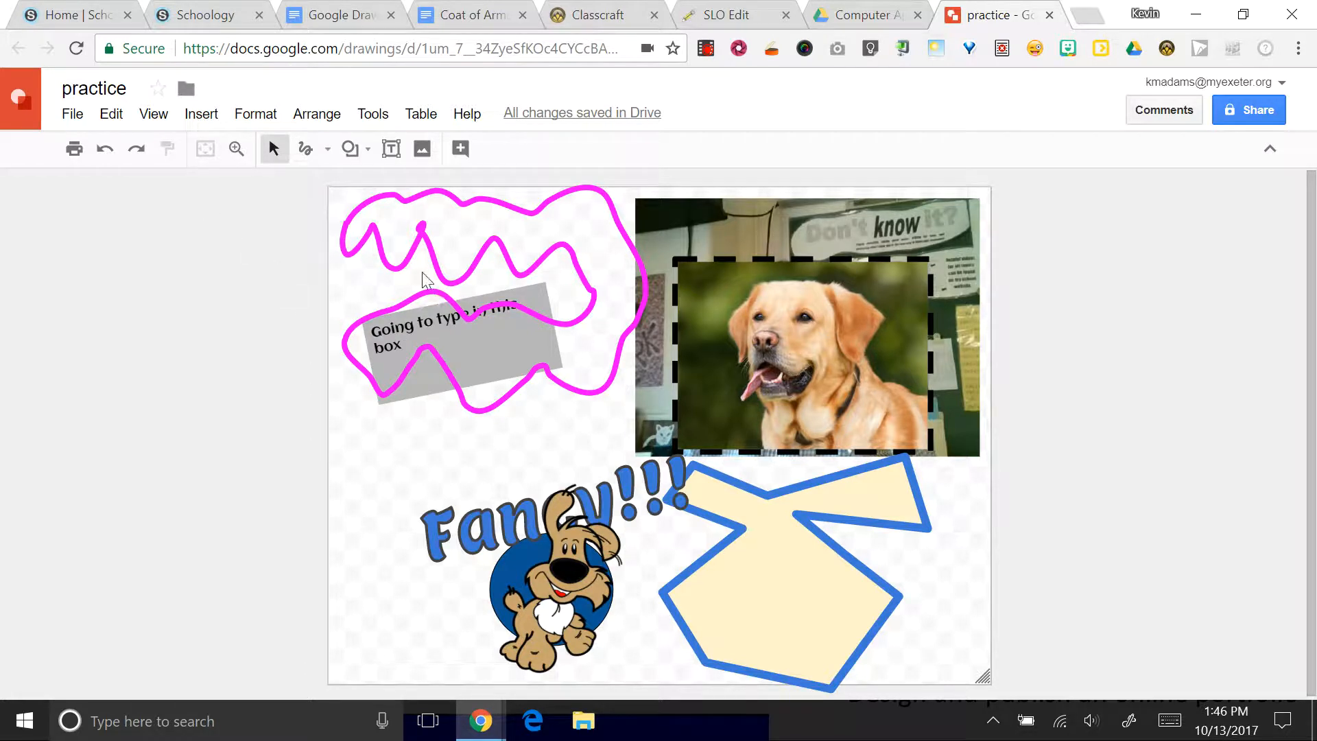
- Download the practice drawing as a PNG image
left_click(72, 115)
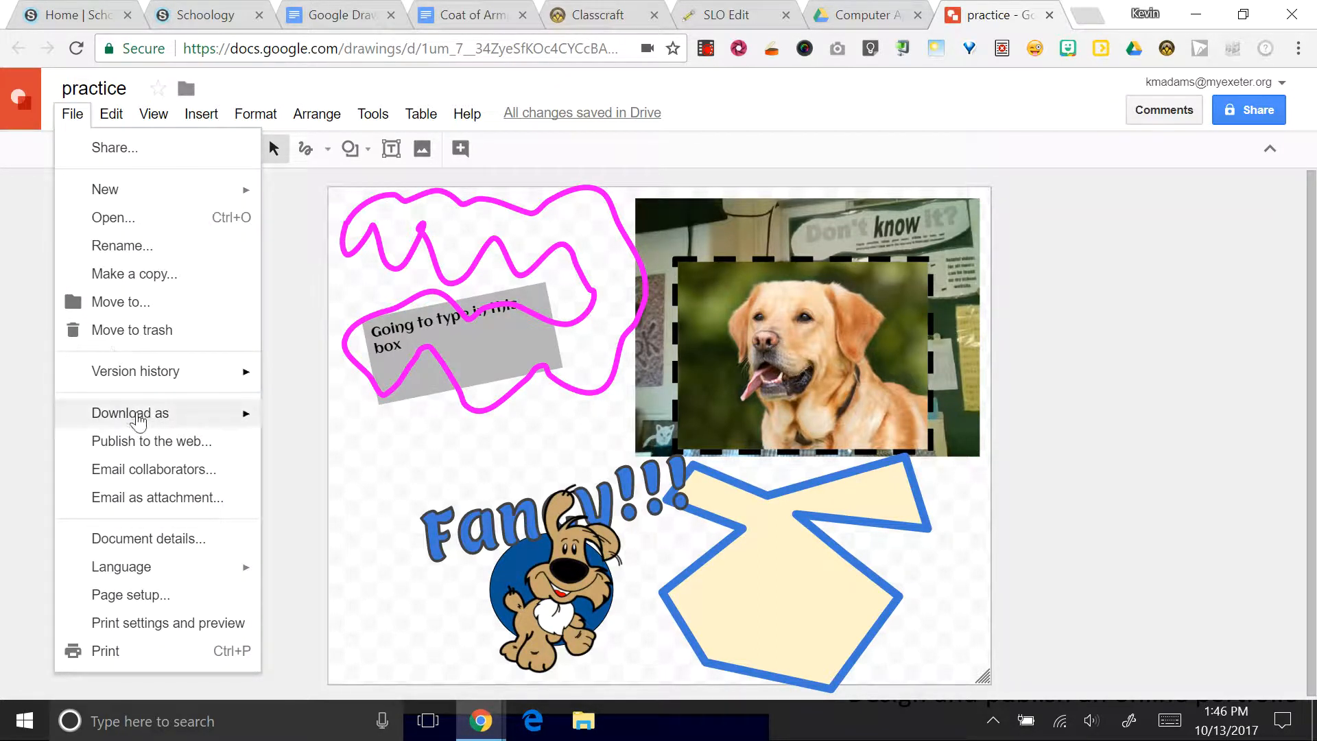
mouse_move(146, 424)
left_click(288, 299)
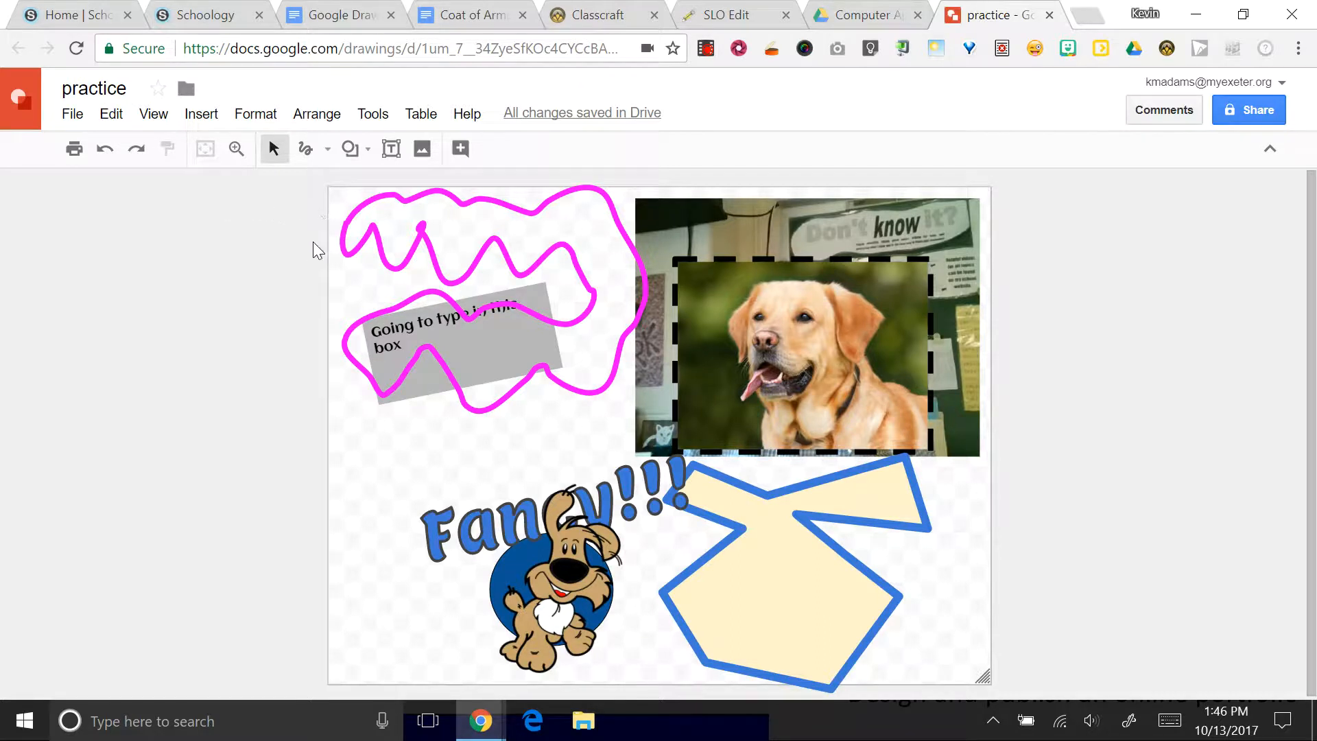
left_click(74, 116)
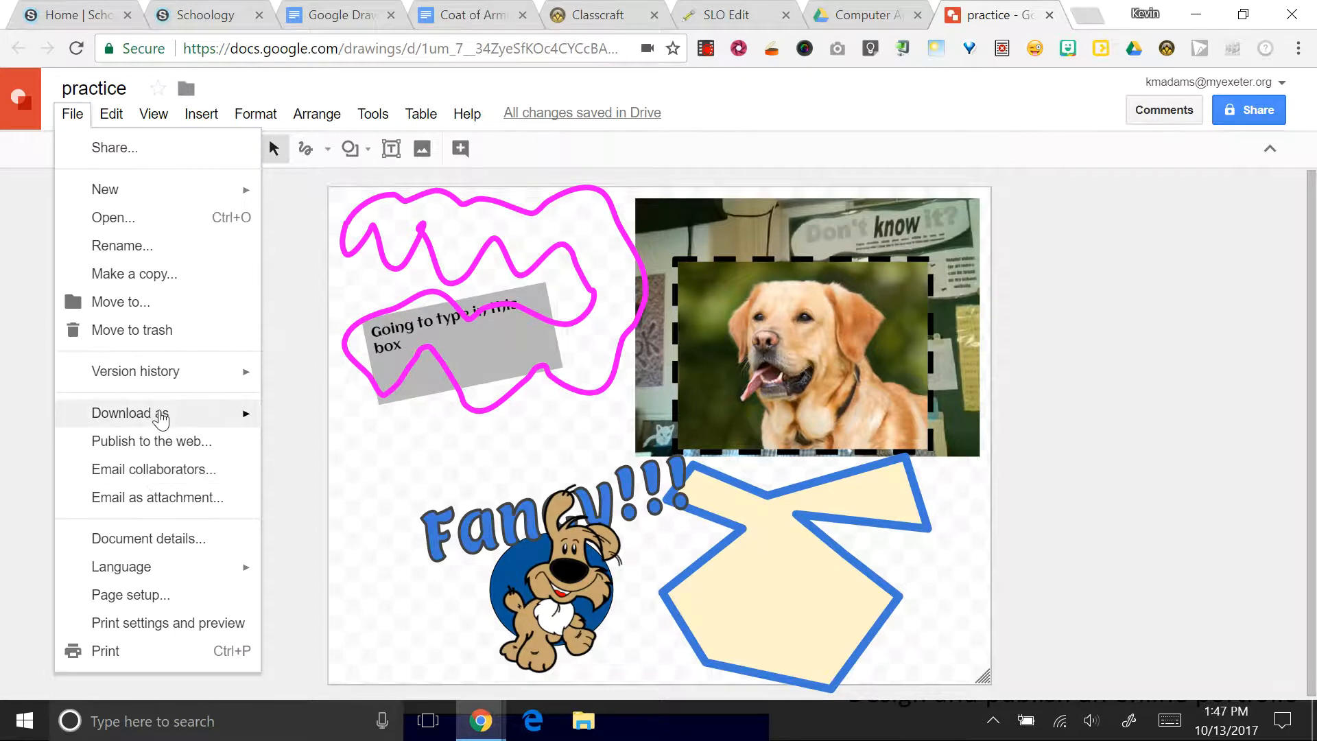
mouse_move(161, 416)
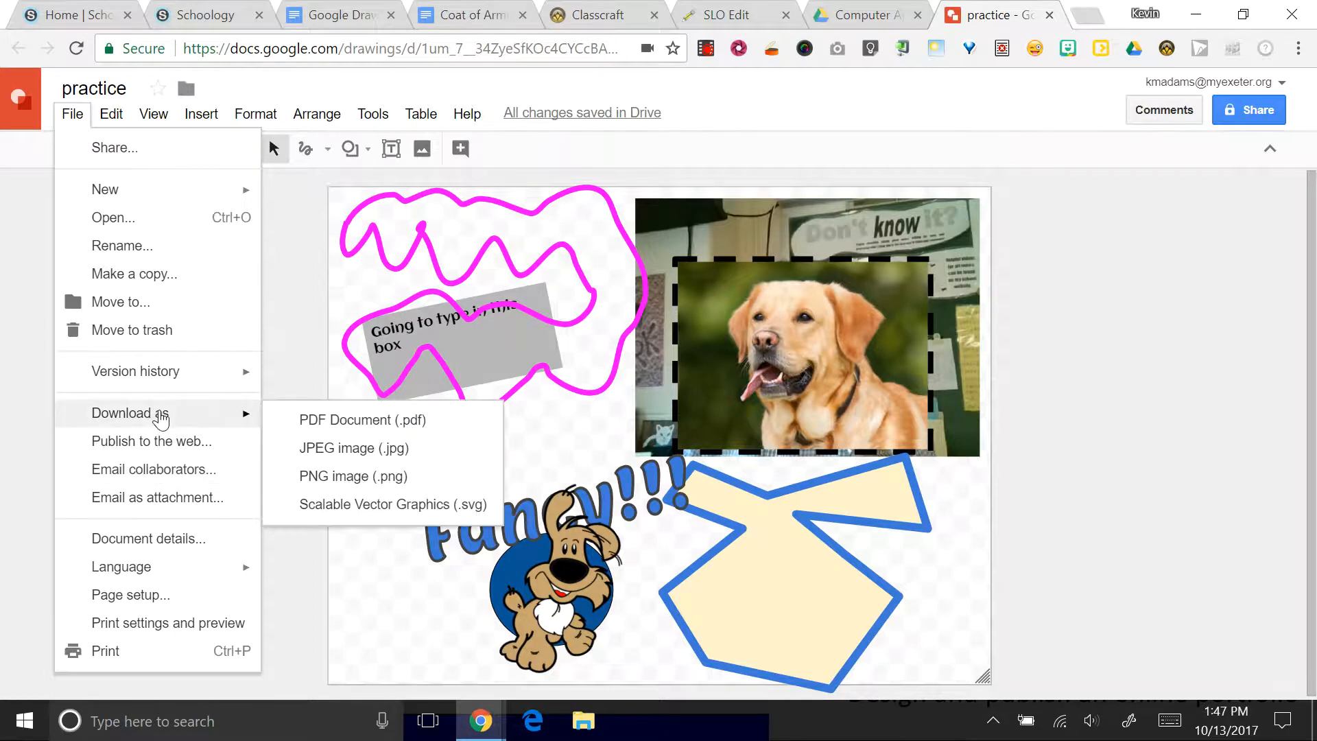
left_click(353, 481)
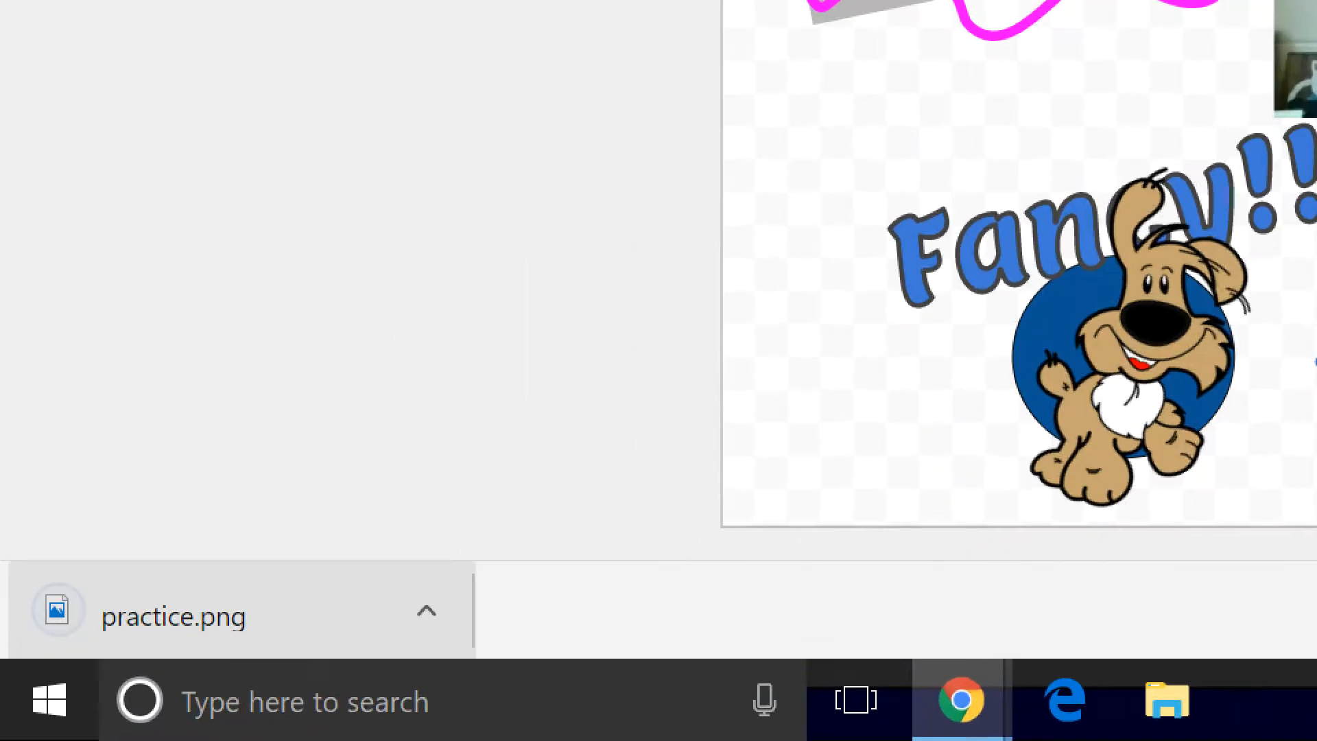
- Open the downloaded practice.png to check the exported image, and close the image viewer
left_click(127, 176)
mouse_move(180, 565)
left_mouse_down()
mouse_move(54, 570)
mouse_move(190, 591)
left_mouse_up()
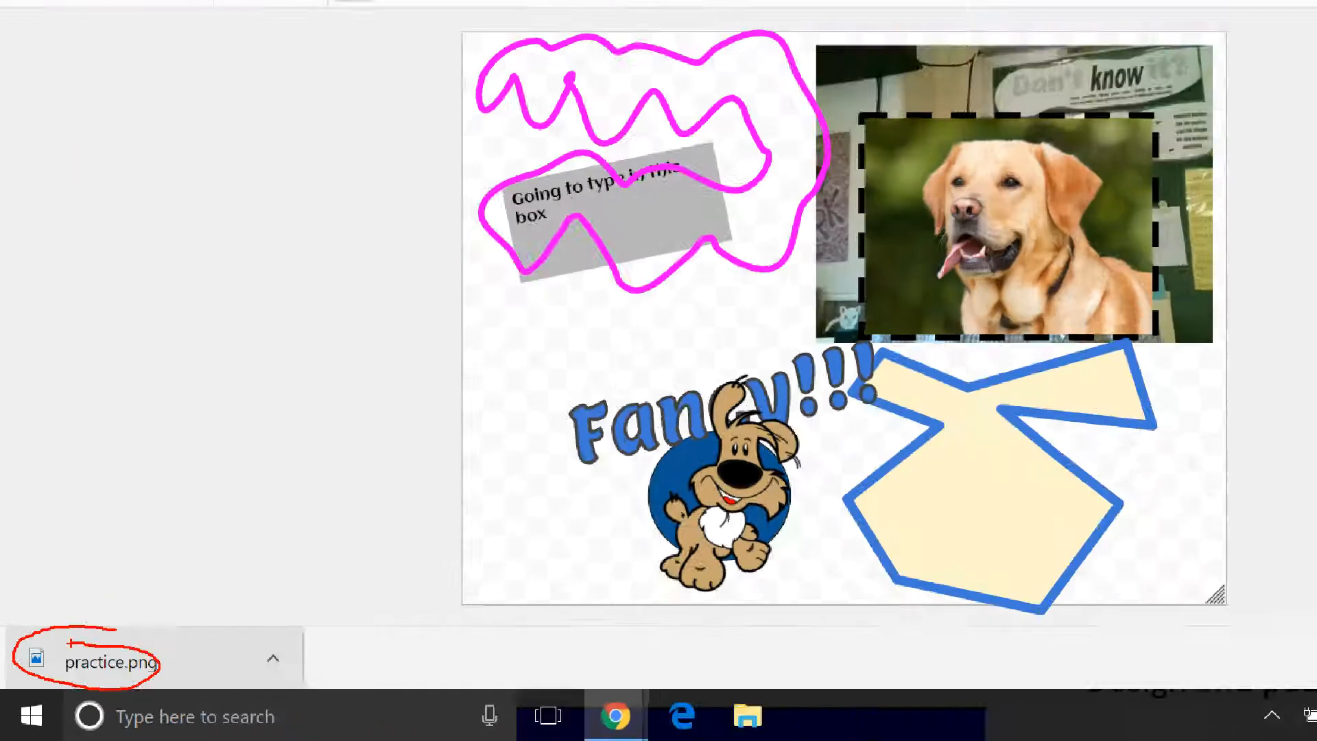
left_click(304, 620)
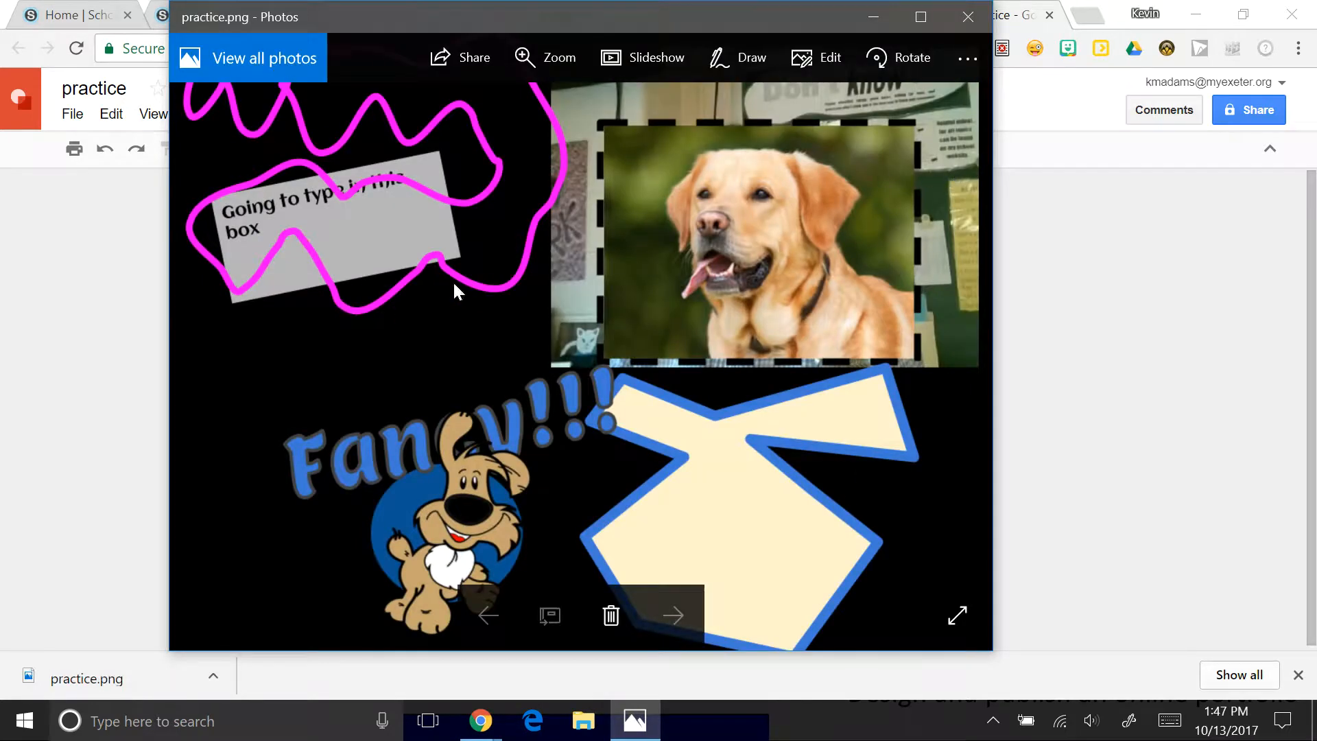
left_click(967, 17)
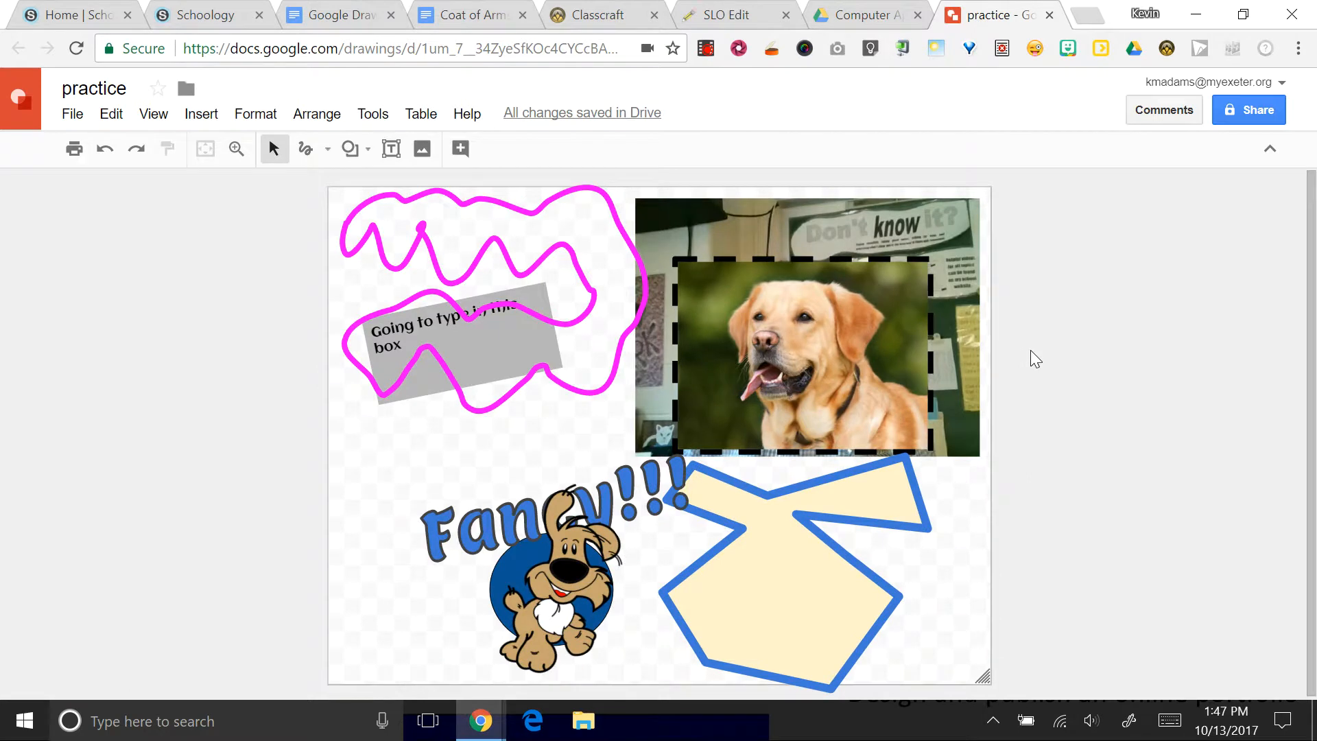